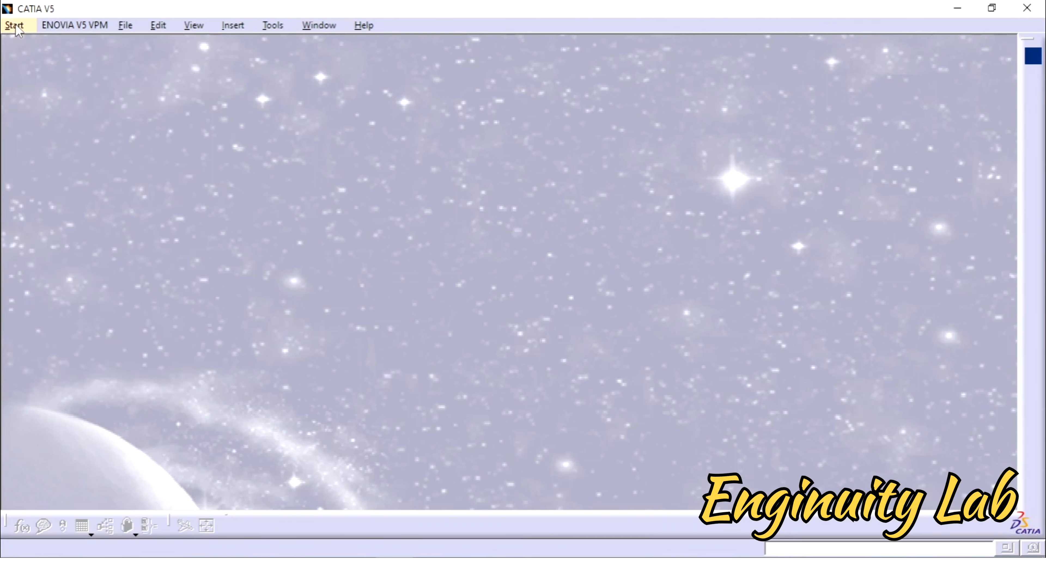
Create a new Generative Shape Design part named Blend Vertex with a geometrical set enabled
{"action": "left_click", "coordinate": [14, 25]}
{"action": "mouse_move", "coordinate": [50, 62]}
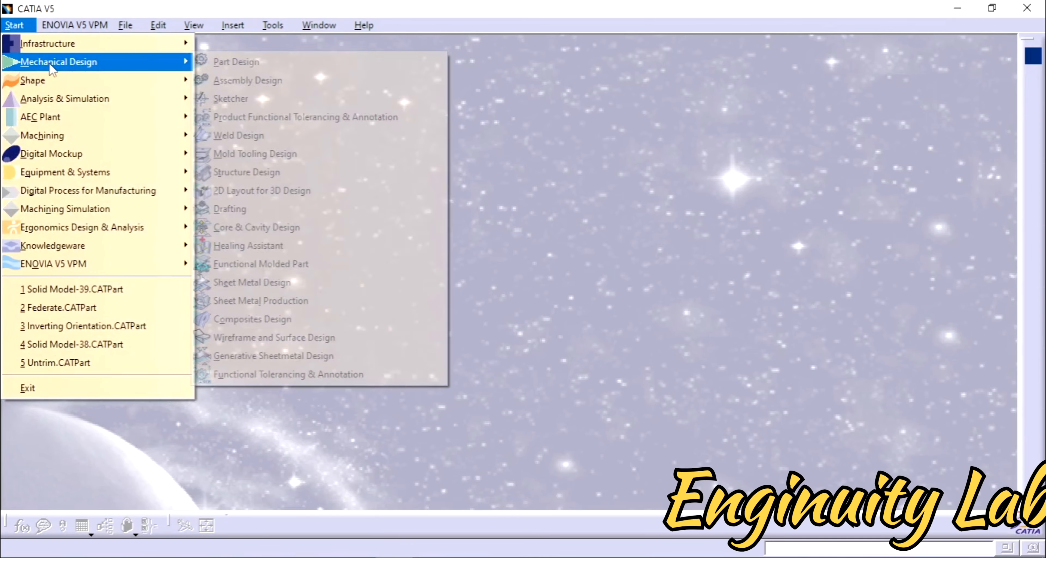
{"action": "mouse_move", "coordinate": [123, 80]}
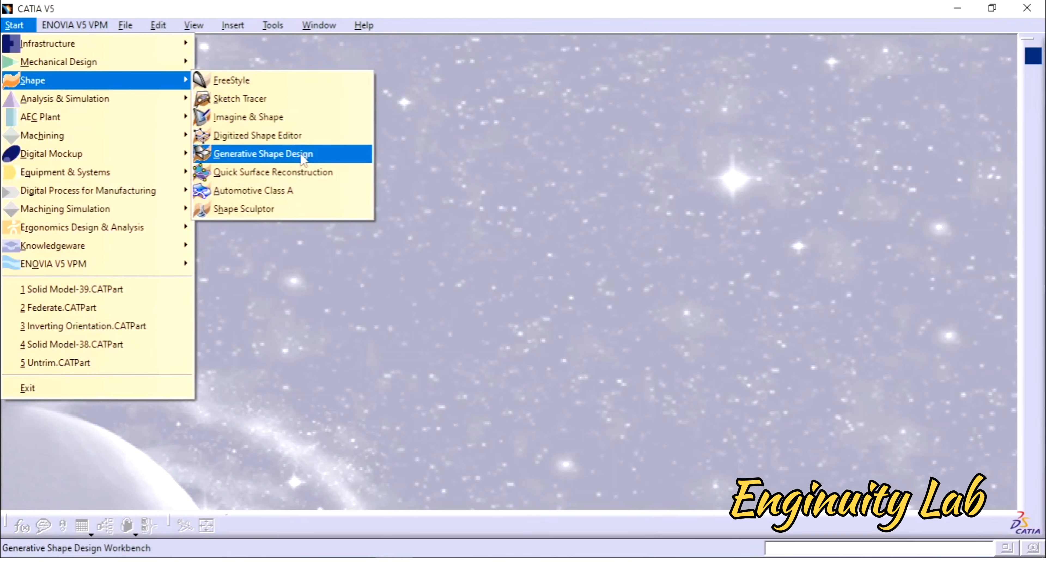
{"action": "left_click", "coordinate": [293, 154]}
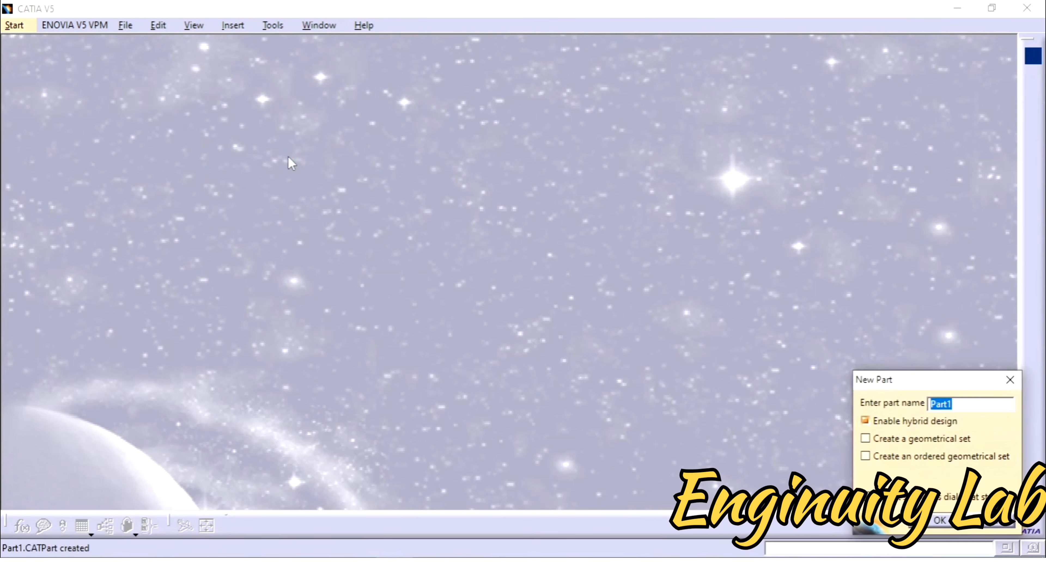
{"action": "left_click", "coordinate": [865, 439]}
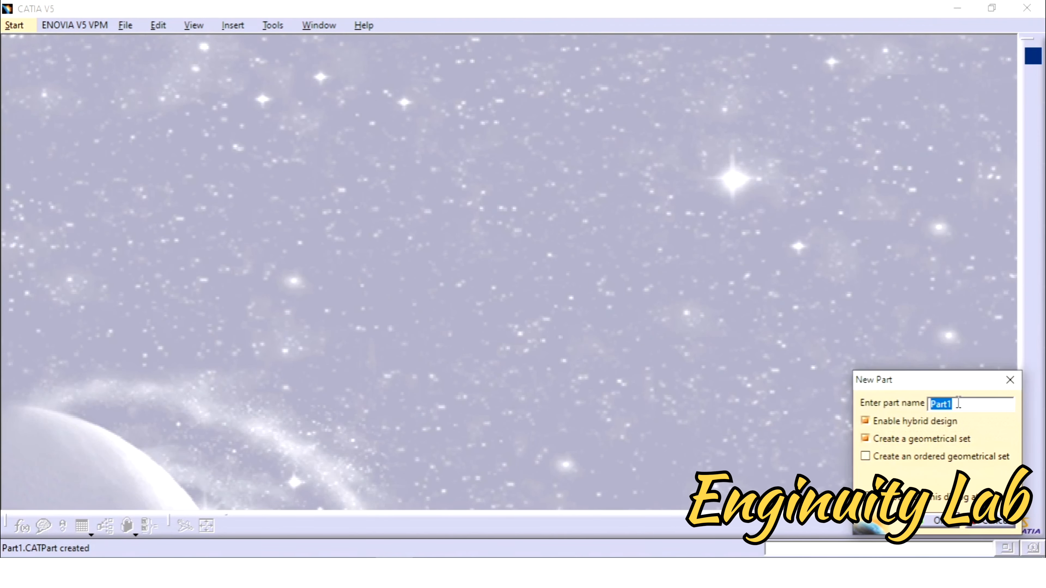
{"action": "type", "text": "Blend Ve"}
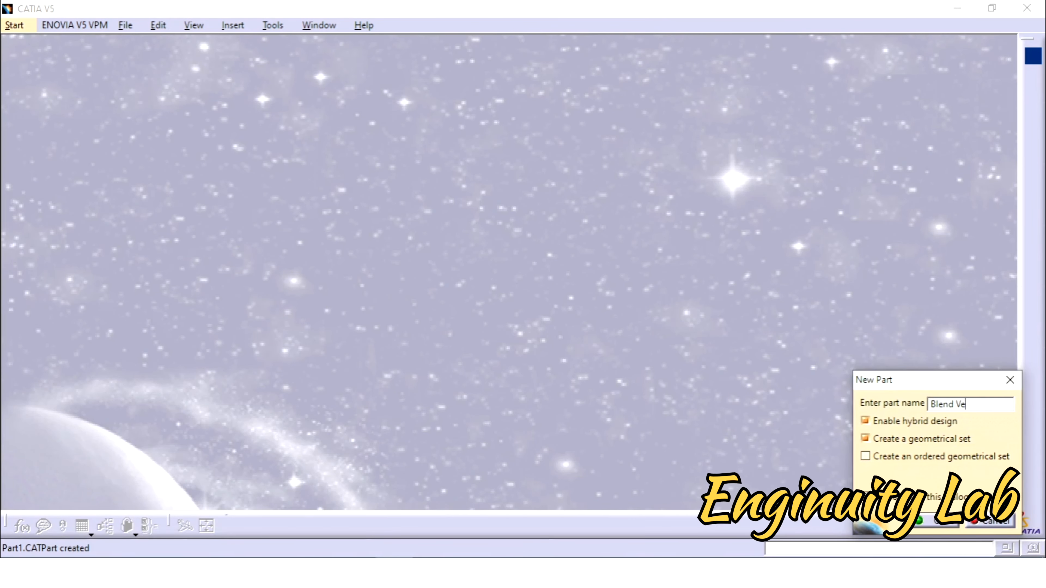
{"action": "type", "text": "rtex"}
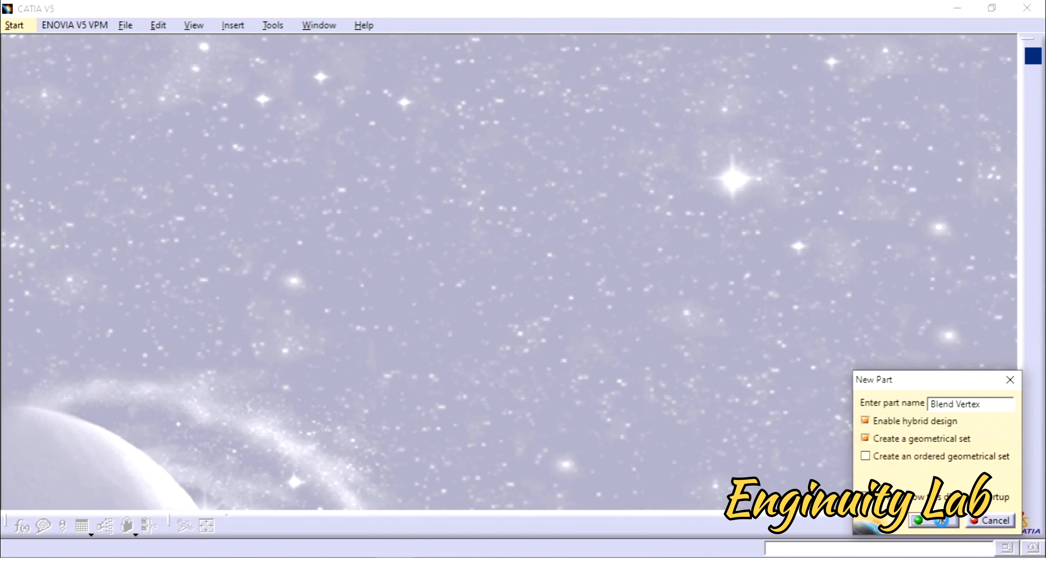
{"action": "left_click", "coordinate": [940, 520]}
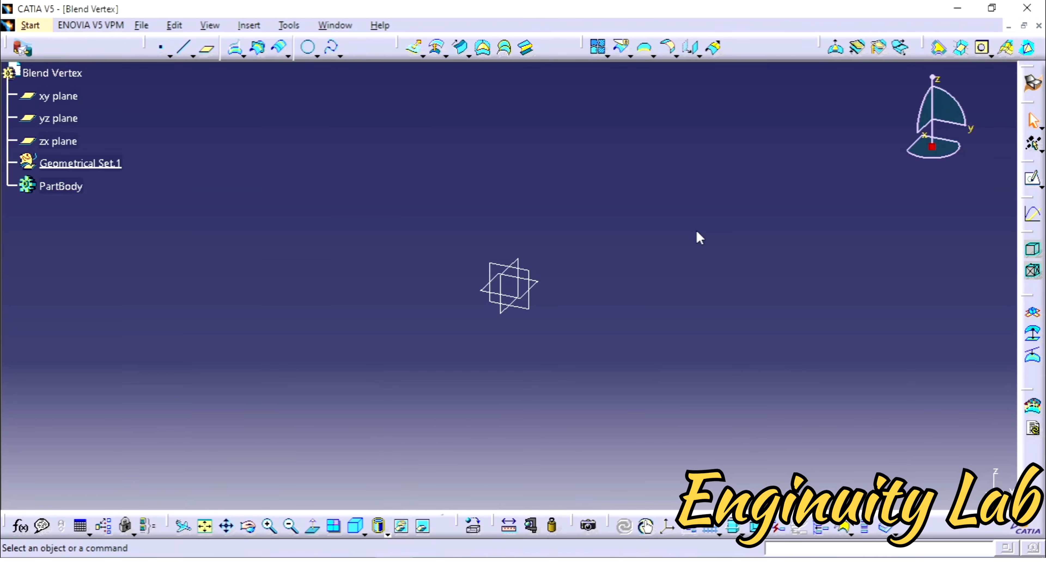
Sketch a rectangle about 97 mm long on the xy plane, beside the origin, and finish the sketch
{"action": "left_click", "coordinate": [535, 284]}
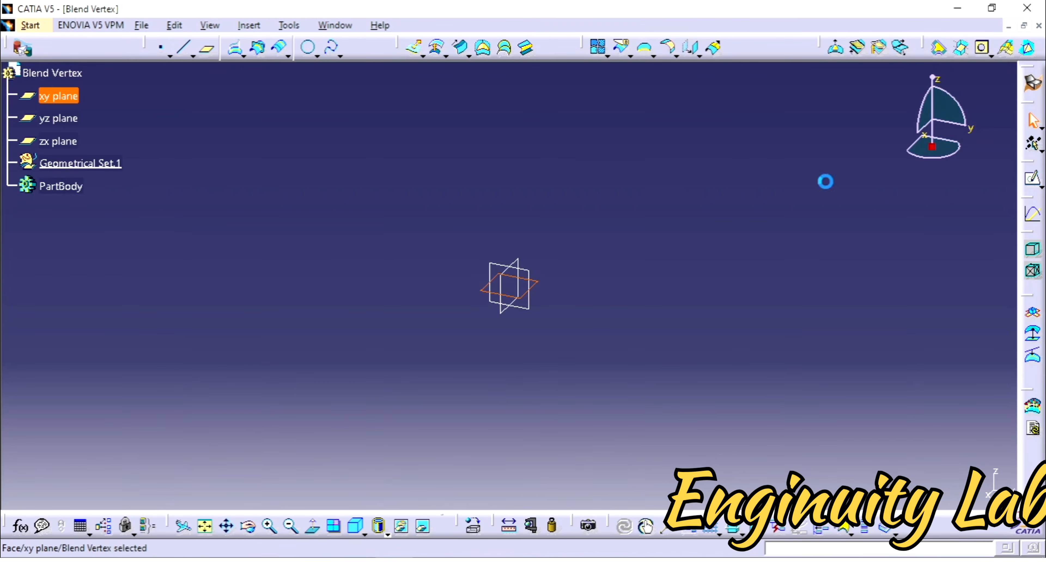
{"action": "left_click", "coordinate": [1033, 181]}
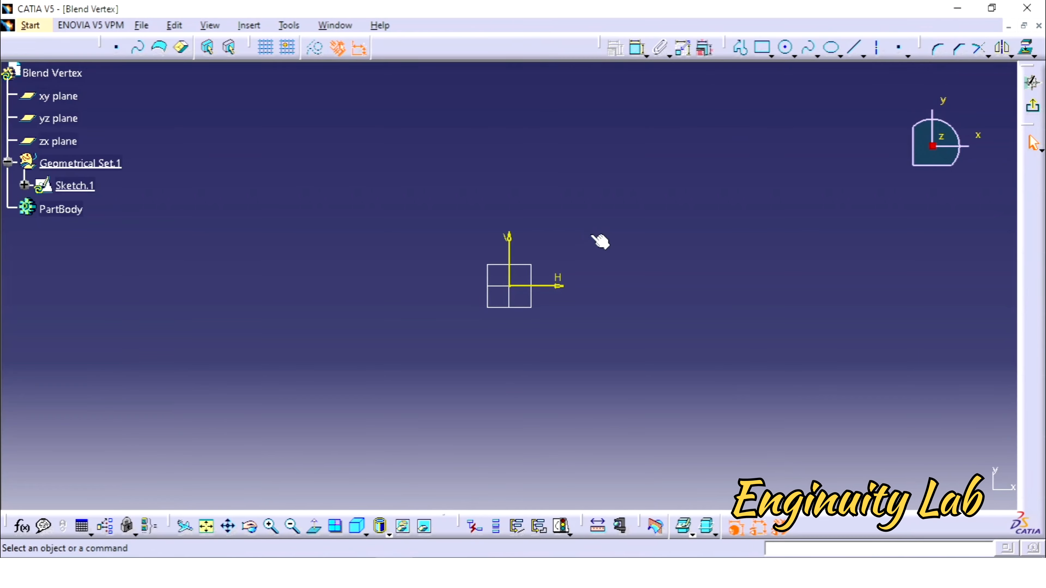
{"action": "left_click", "coordinate": [763, 48]}
{"action": "left_click", "coordinate": [225, 220]}
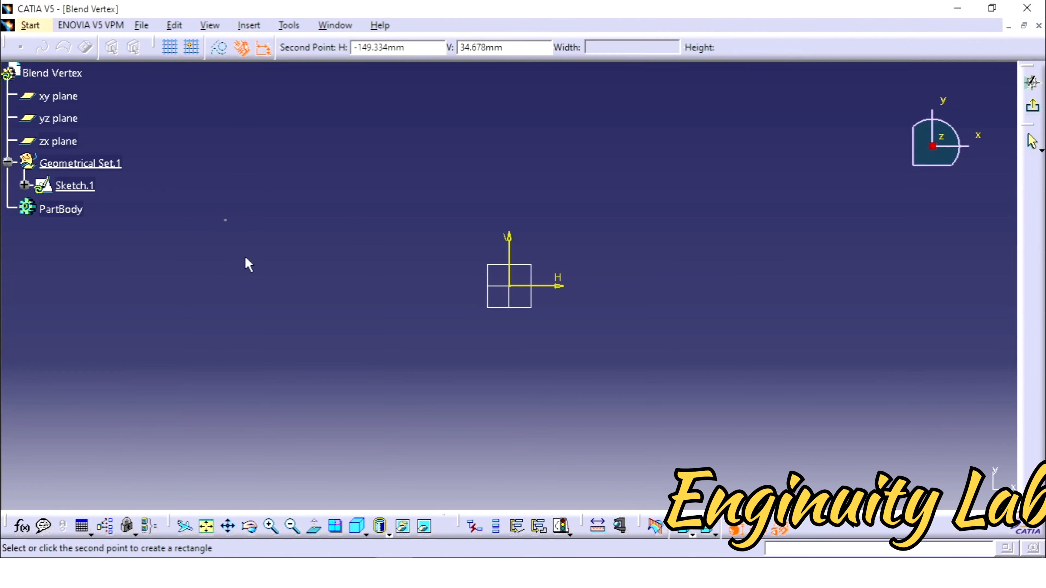
{"action": "left_click", "coordinate": [407, 322]}
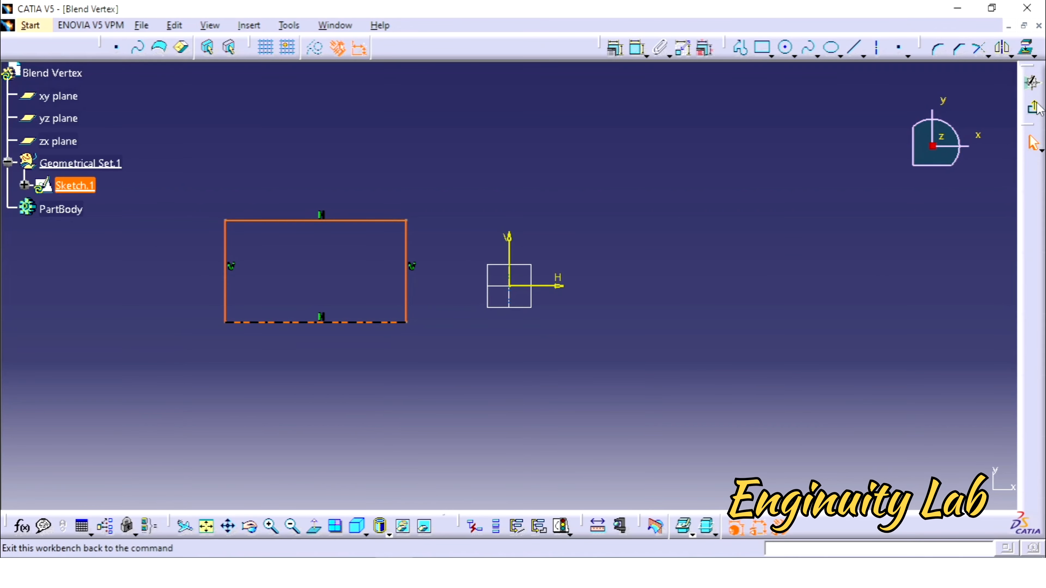
{"action": "left_click", "coordinate": [1032, 82]}
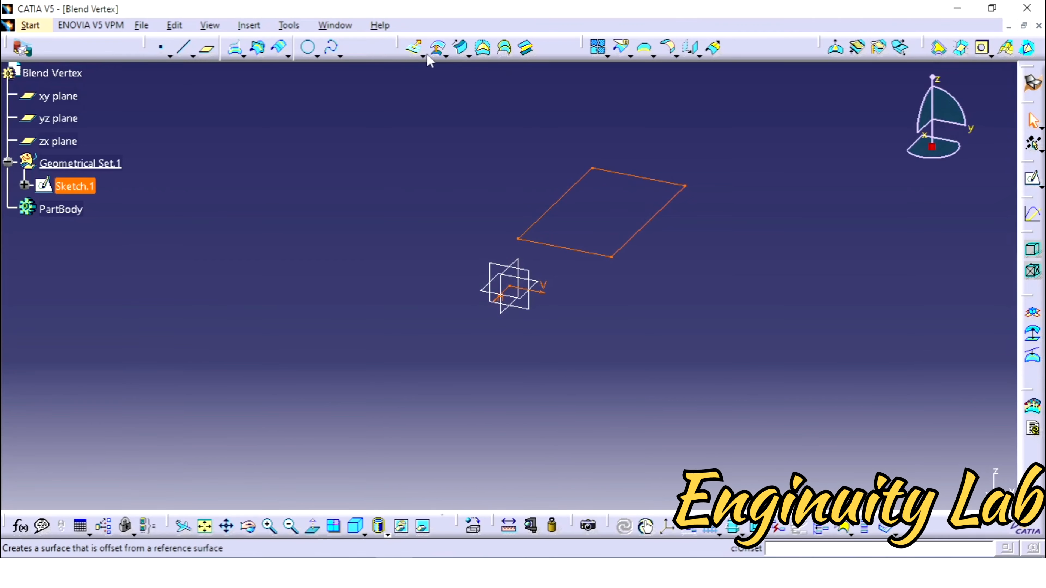
Extrude the rectangle sketch as a surface 50 mm perpendicular to the xy plane
{"action": "left_click", "coordinate": [413, 47]}
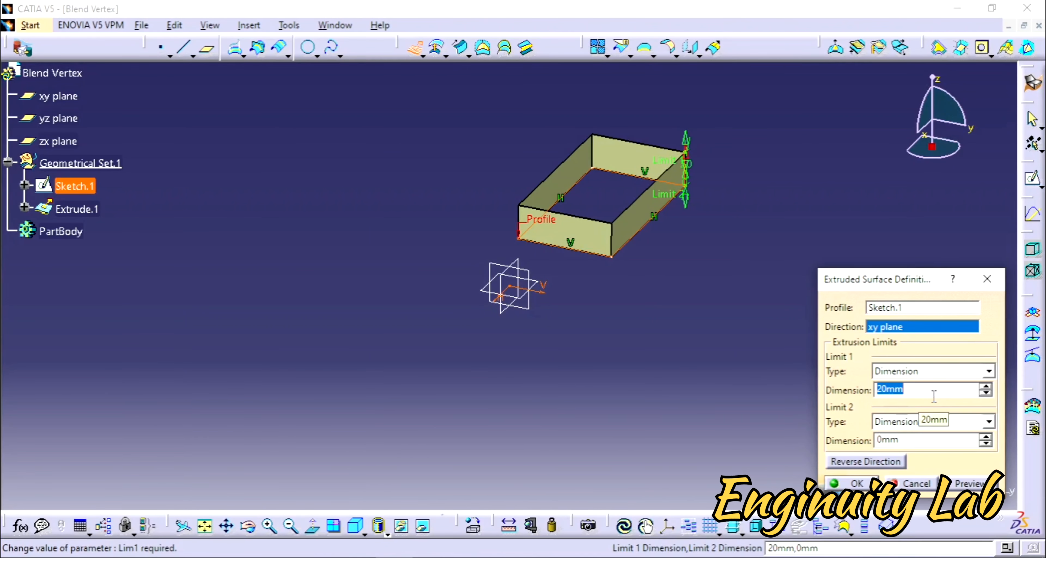
{"action": "type", "text": "50"}
{"action": "key", "text": "Return"}
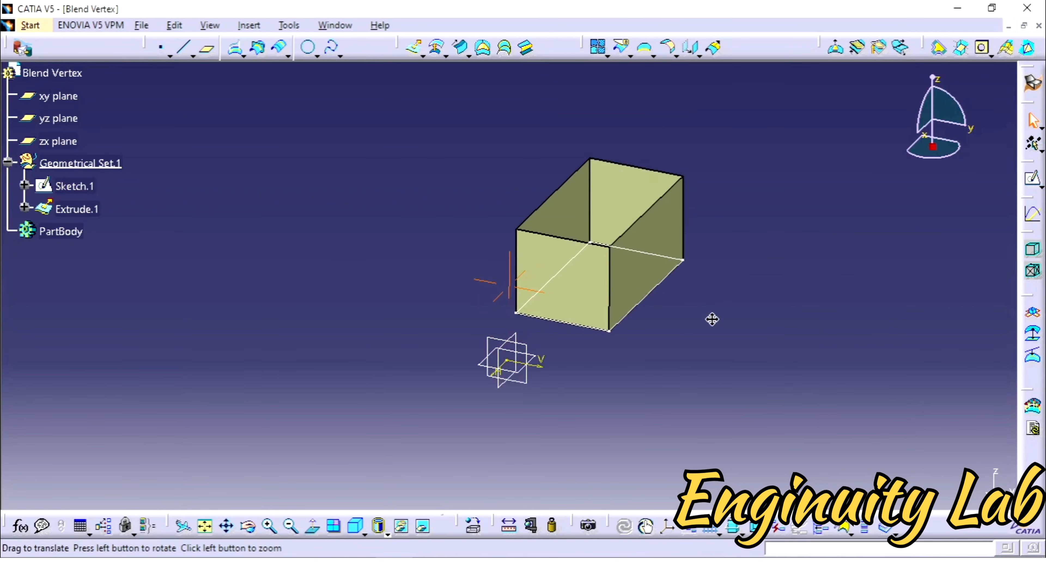
Close the open top of the extruded box with a Fill surface bounded by its four upper edges
{"action": "middle_click_drag", "start_coordinate": [712, 320], "coordinate": [707, 338]}
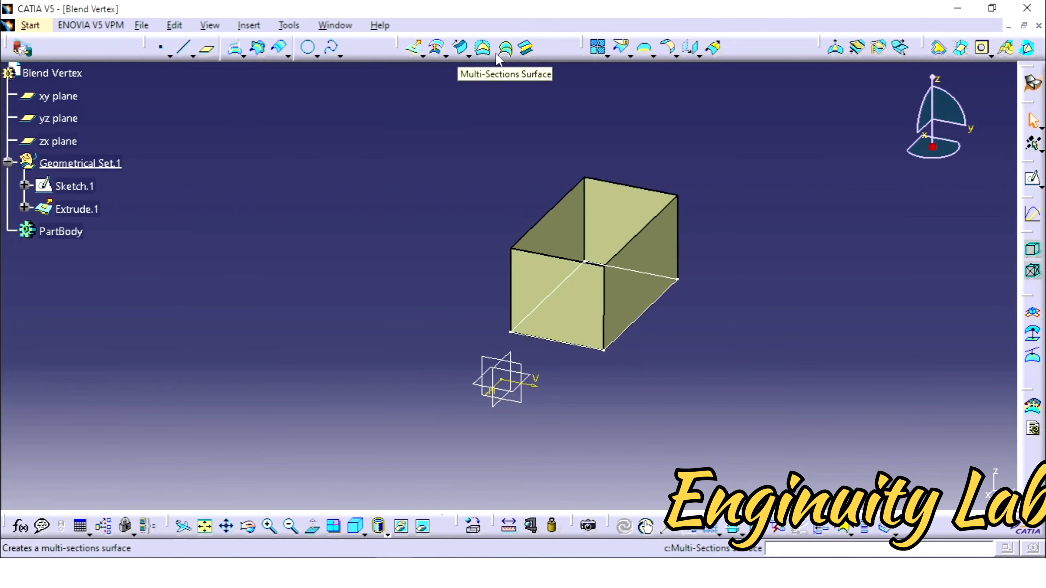
{"action": "left_click", "coordinate": [483, 47]}
{"action": "left_click", "coordinate": [567, 190]}
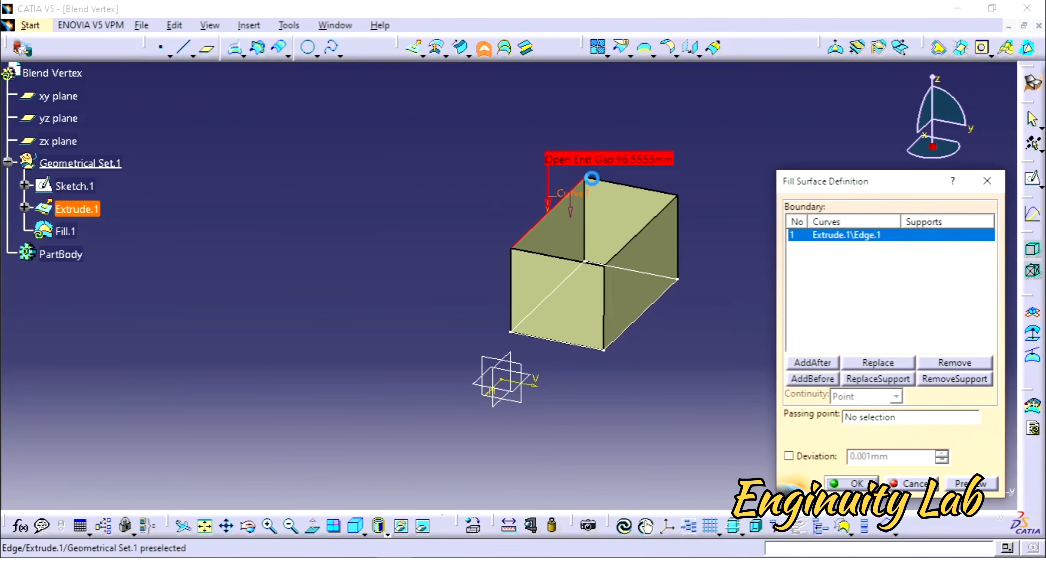
{"action": "left_click", "coordinate": [609, 183]}
{"action": "left_click", "coordinate": [650, 239]}
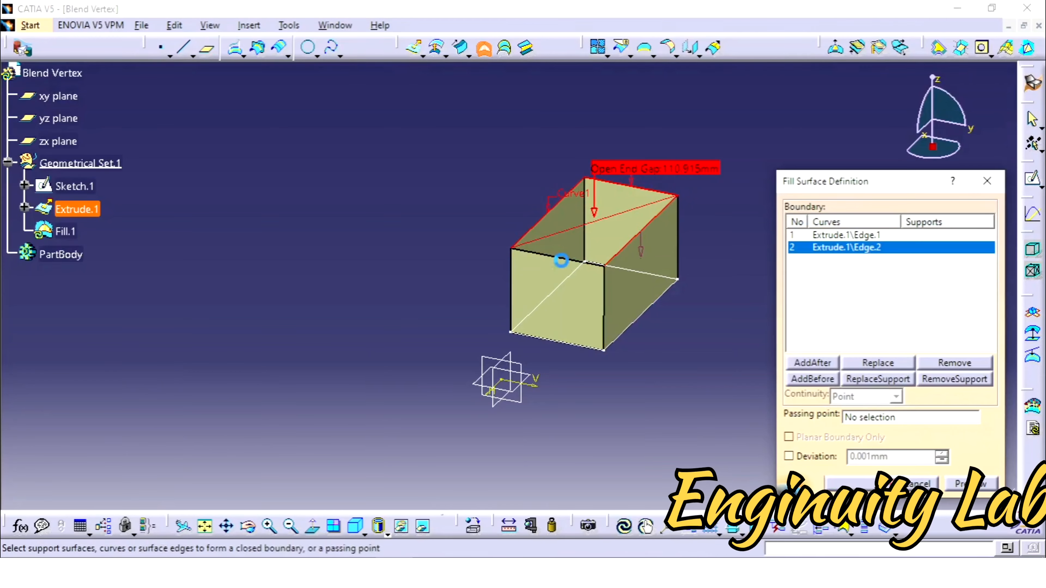
{"action": "left_click", "coordinate": [560, 256]}
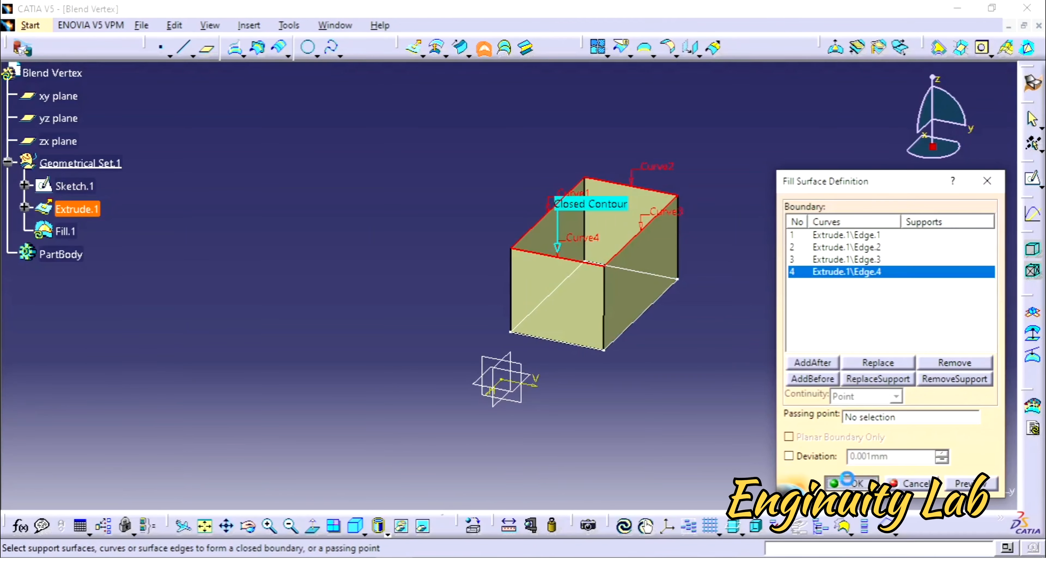
{"action": "left_click", "coordinate": [848, 482]}
Close the bottom of the box with a Fill surface using the rectangle sketch as its boundary
{"action": "left_click", "coordinate": [484, 48]}
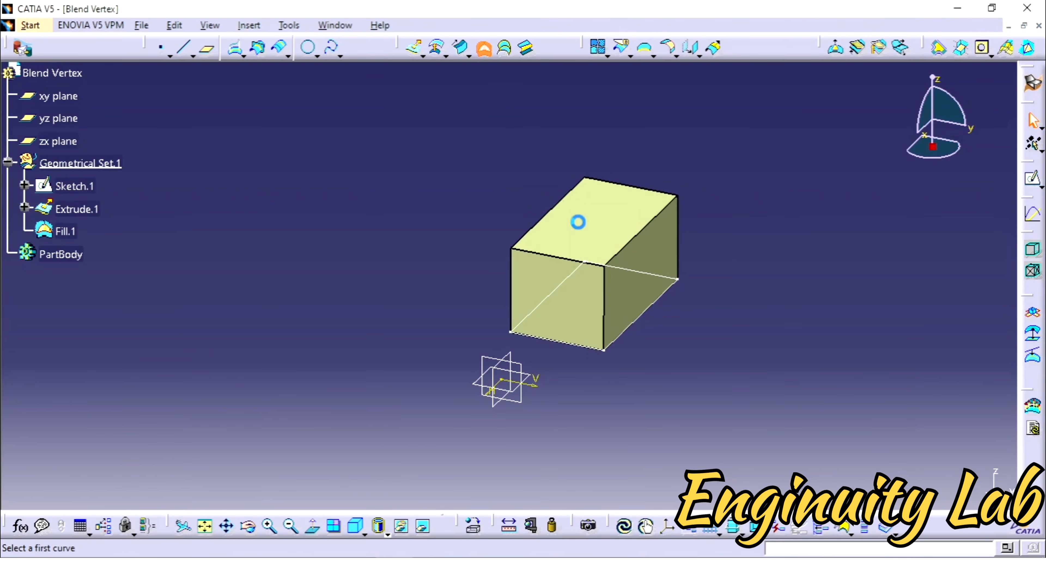
{"action": "left_click", "coordinate": [636, 320]}
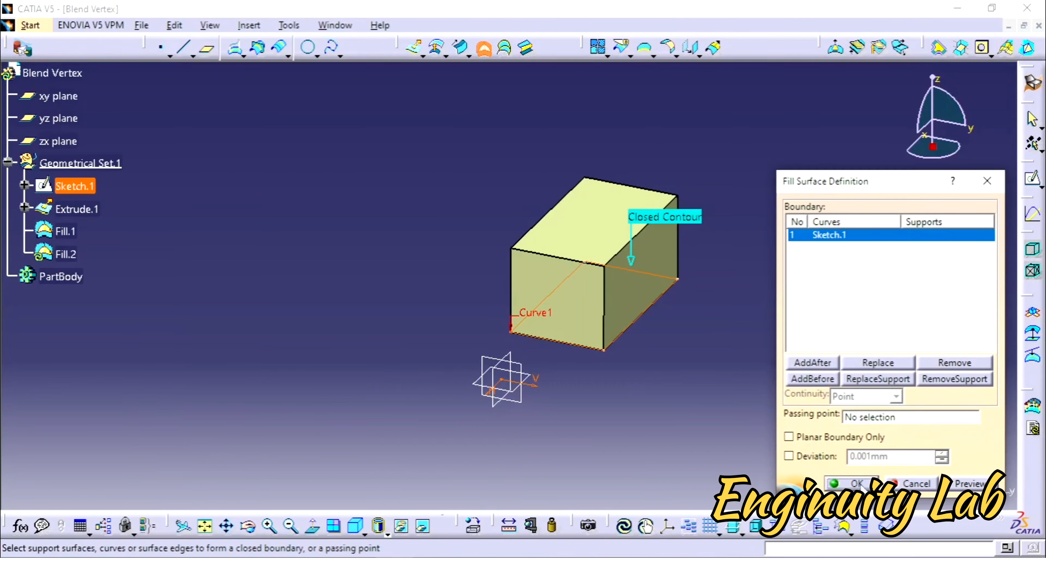
{"action": "left_click", "coordinate": [852, 484]}
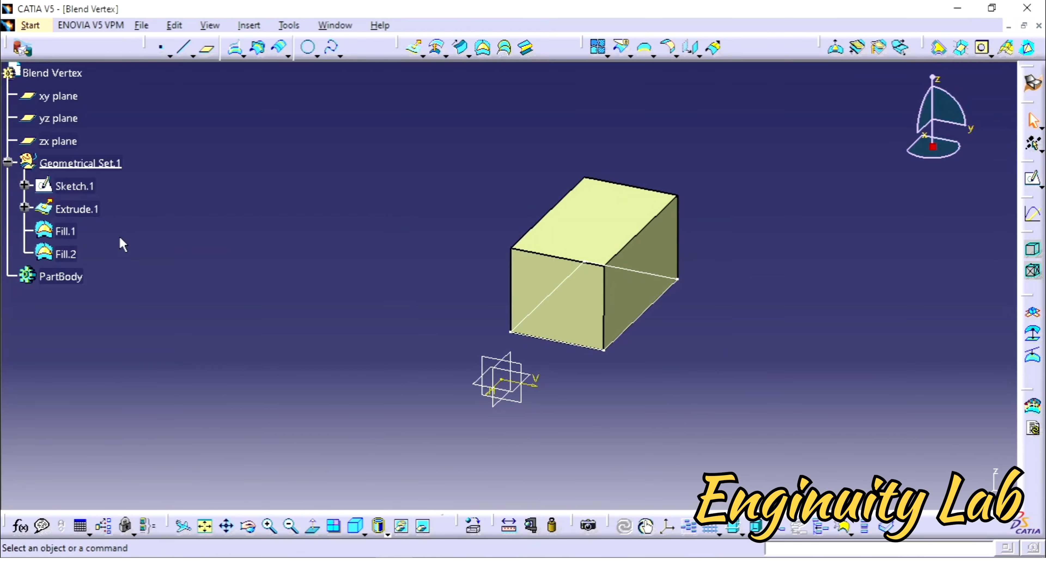
Join the extruded walls with the top and bottom fills into one surface, and hide the rectangle sketch
{"action": "left_click", "coordinate": [599, 47]}
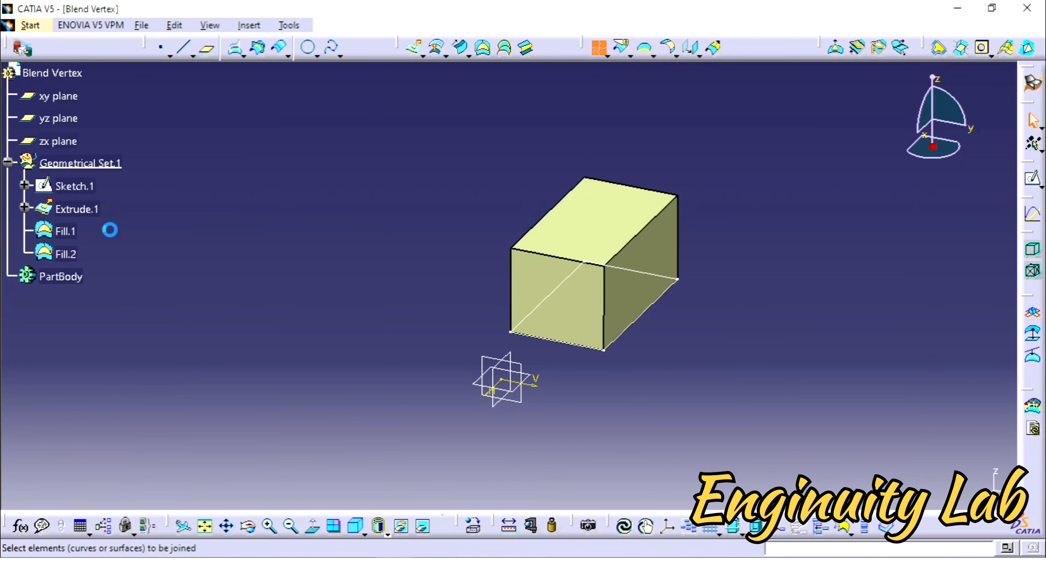
{"action": "left_click", "coordinate": [71, 205]}
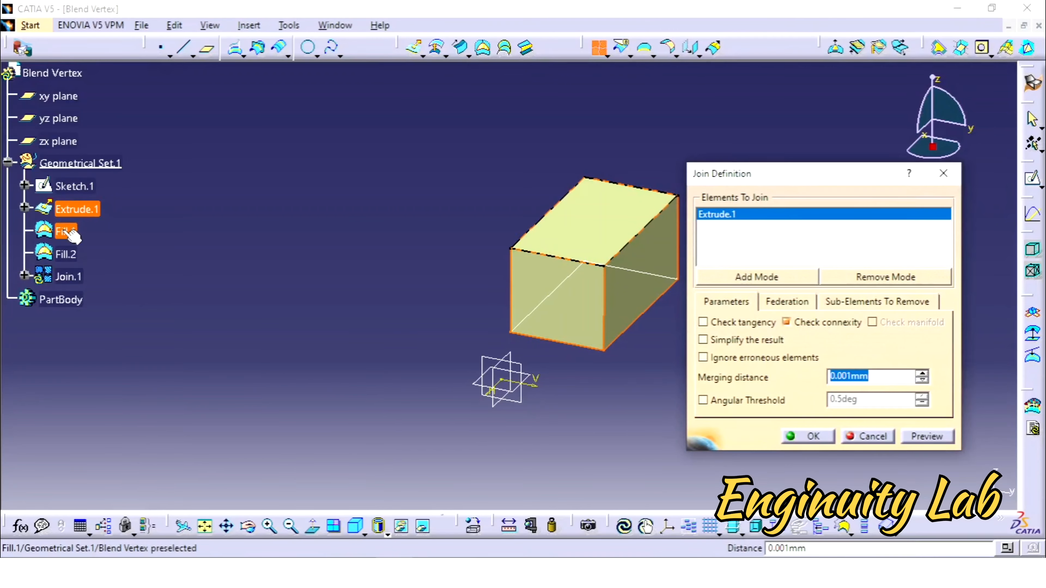
{"action": "left_click", "coordinate": [68, 231]}
{"action": "left_click", "coordinate": [67, 255]}
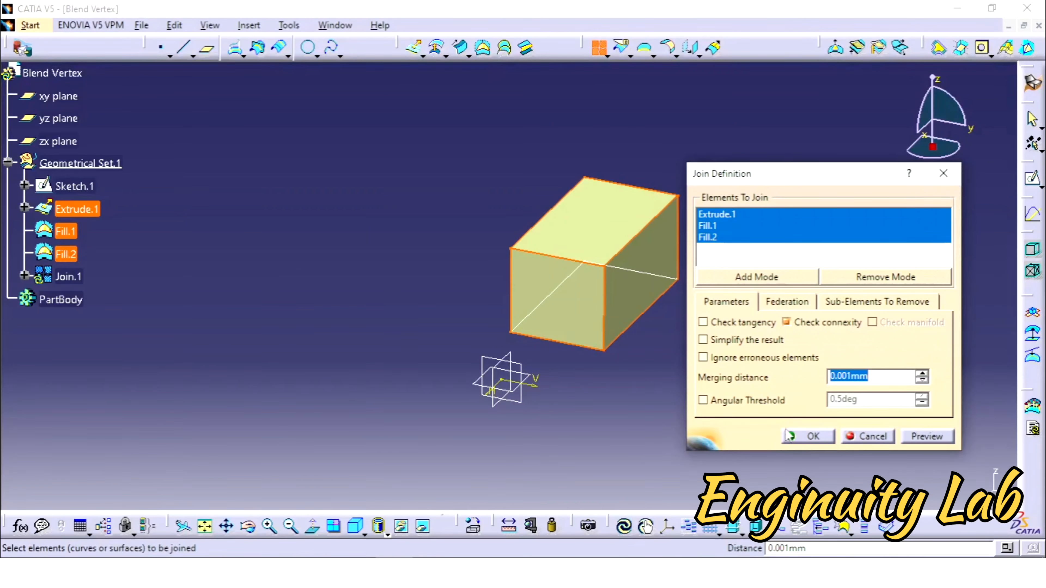
{"action": "left_click", "coordinate": [802, 437]}
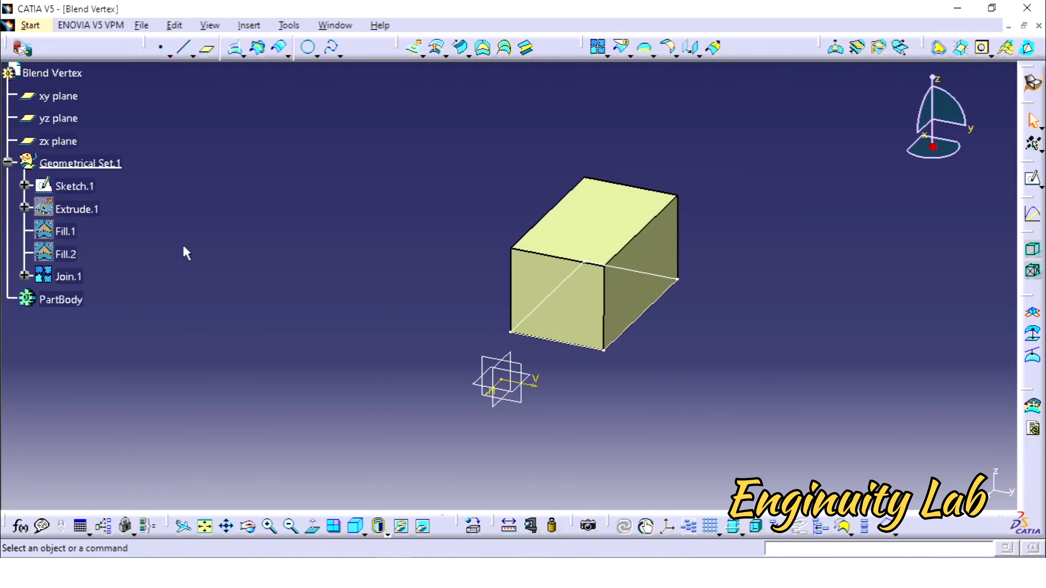
{"action": "right_click", "coordinate": [74, 186]}
{"action": "left_click", "coordinate": [106, 236]}
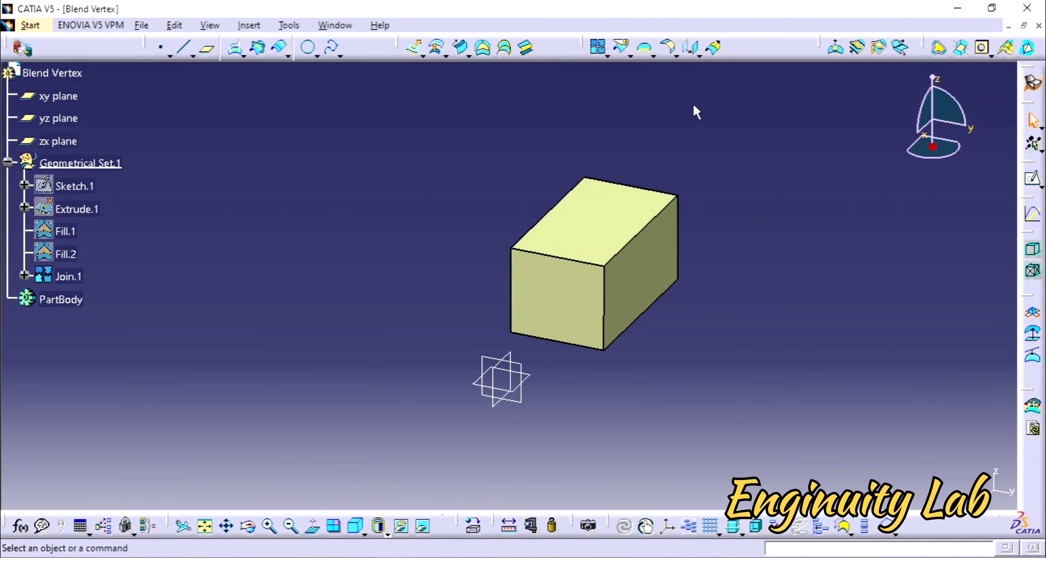
Apply a 5 mm edge fillet to the three box edges that meet at the near top corner
{"action": "left_click", "coordinate": [675, 56]}
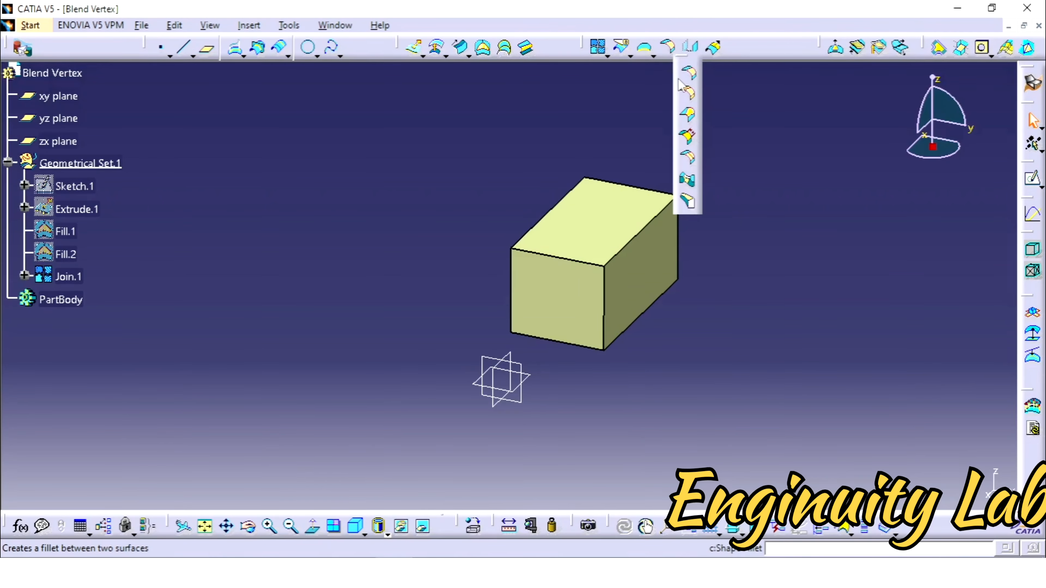
{"action": "left_click", "coordinate": [688, 94]}
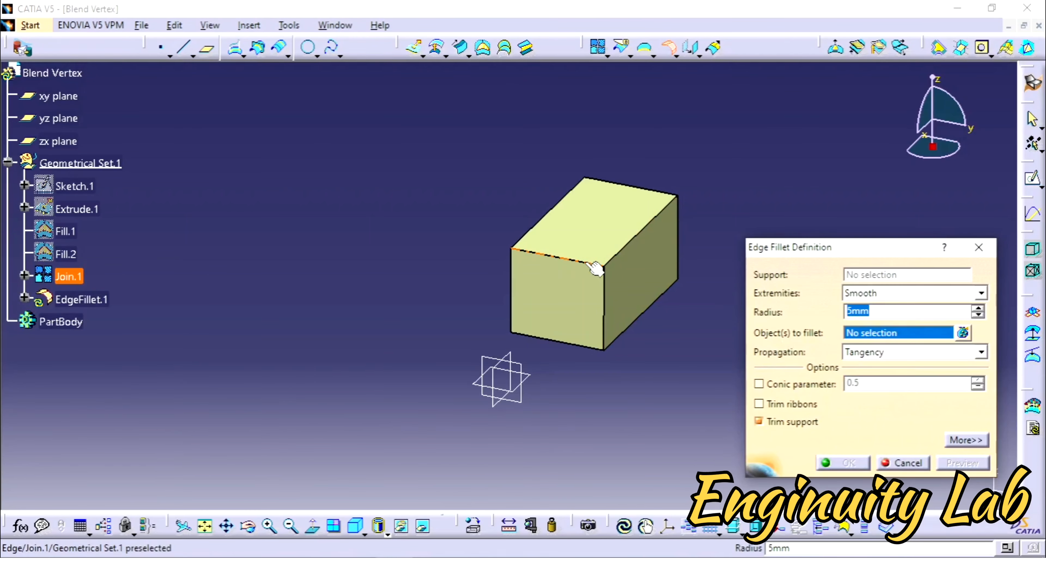
{"action": "left_click", "coordinate": [604, 256]}
{"action": "left_click", "coordinate": [613, 257]}
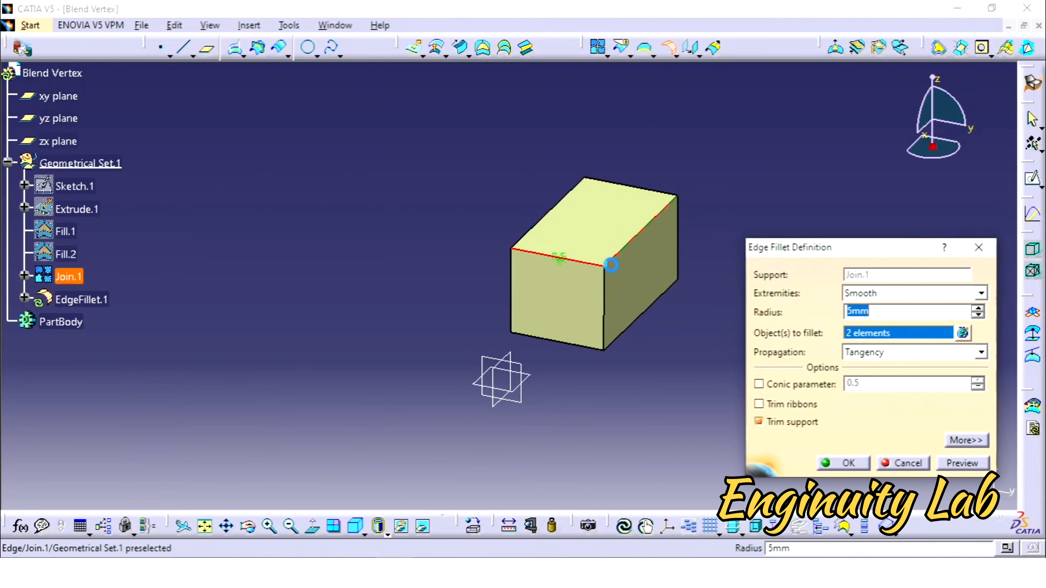
{"action": "left_click", "coordinate": [613, 284]}
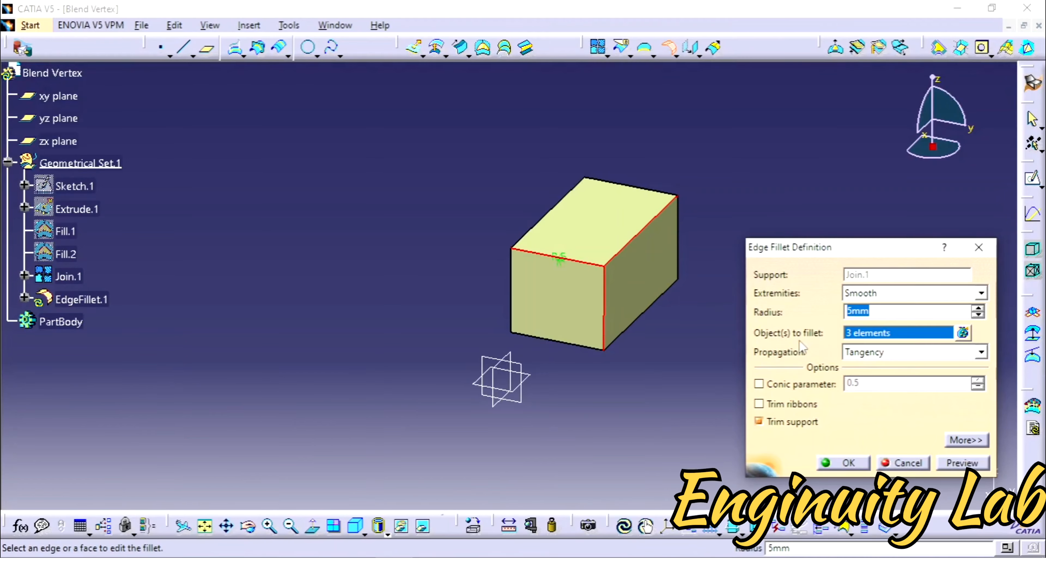
{"action": "left_click", "coordinate": [967, 439]}
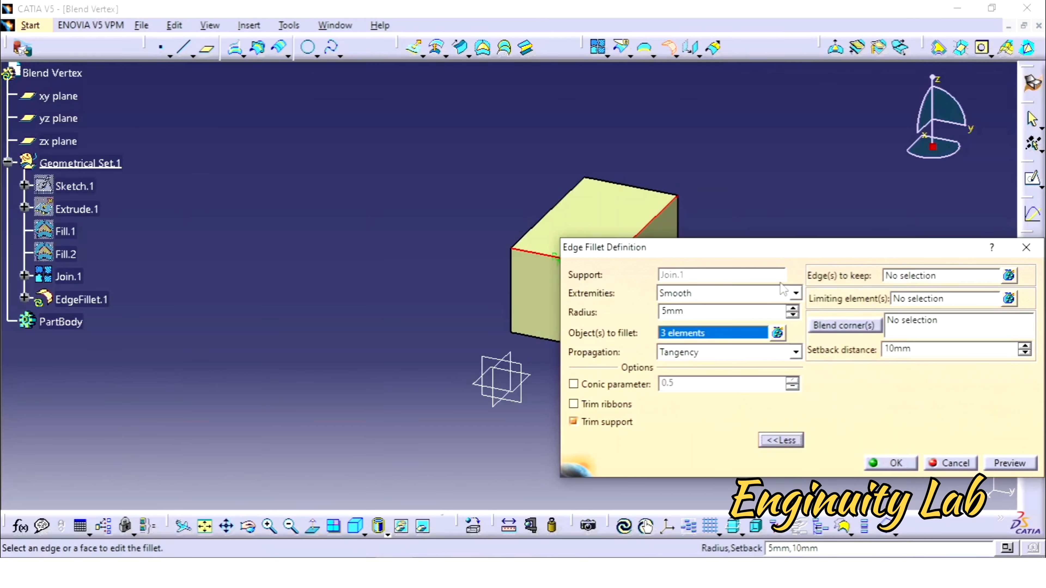
{"action": "middle_click_drag", "start_coordinate": [782, 204], "coordinate": [581, 178]}
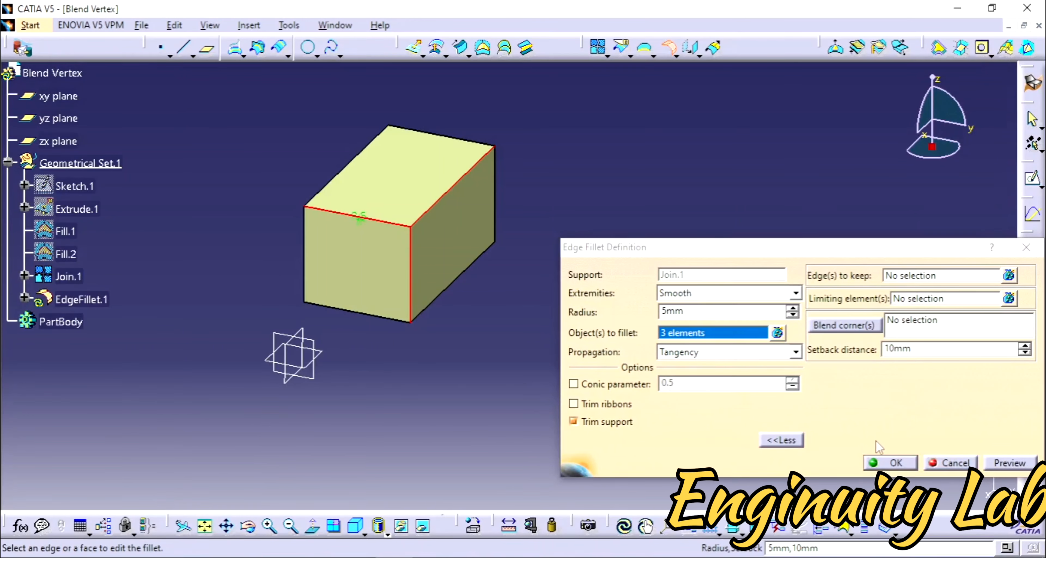
{"action": "left_click", "coordinate": [892, 463]}
Reopen the 5 mm edge fillet and add a blend corner where its three edges meet, with a 10 mm setback distance
{"action": "middle_click_drag", "start_coordinate": [607, 395], "coordinate": [498, 289]}
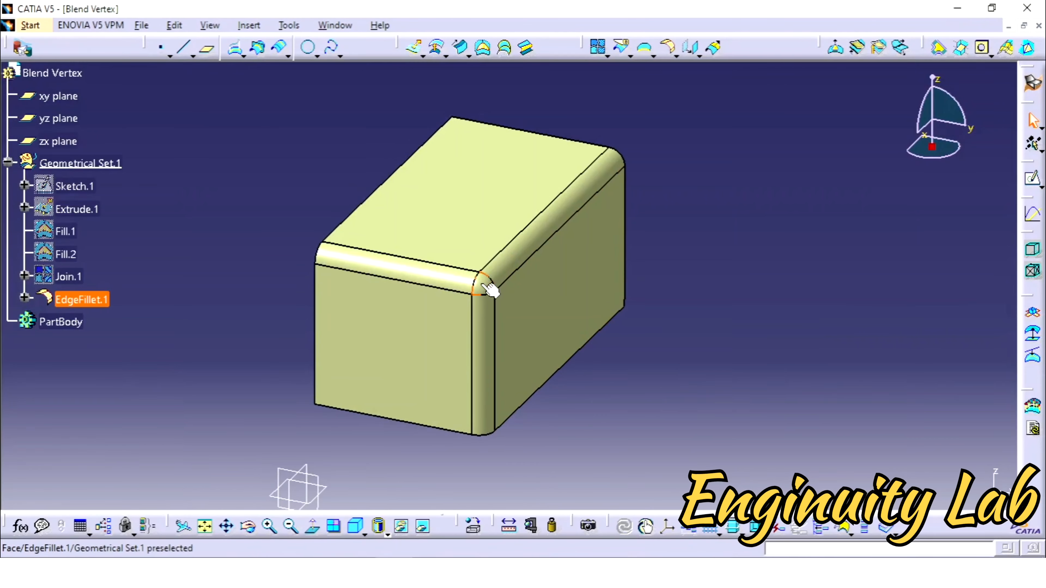
{"action": "left_click", "coordinate": [485, 283]}
{"action": "left_click", "coordinate": [746, 383]}
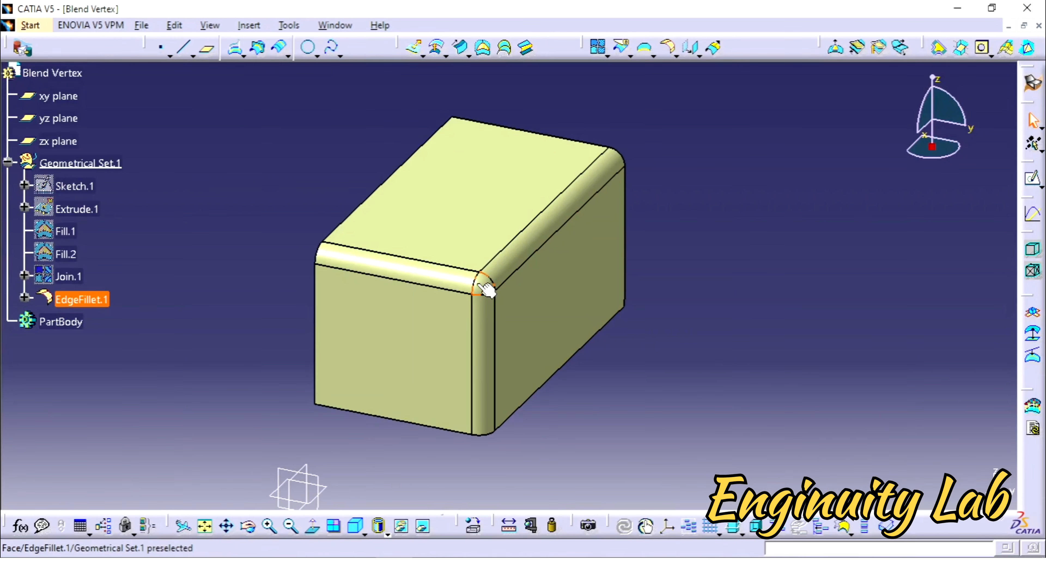
{"action": "left_click", "coordinate": [487, 285]}
{"action": "double_click", "coordinate": [112, 300]}
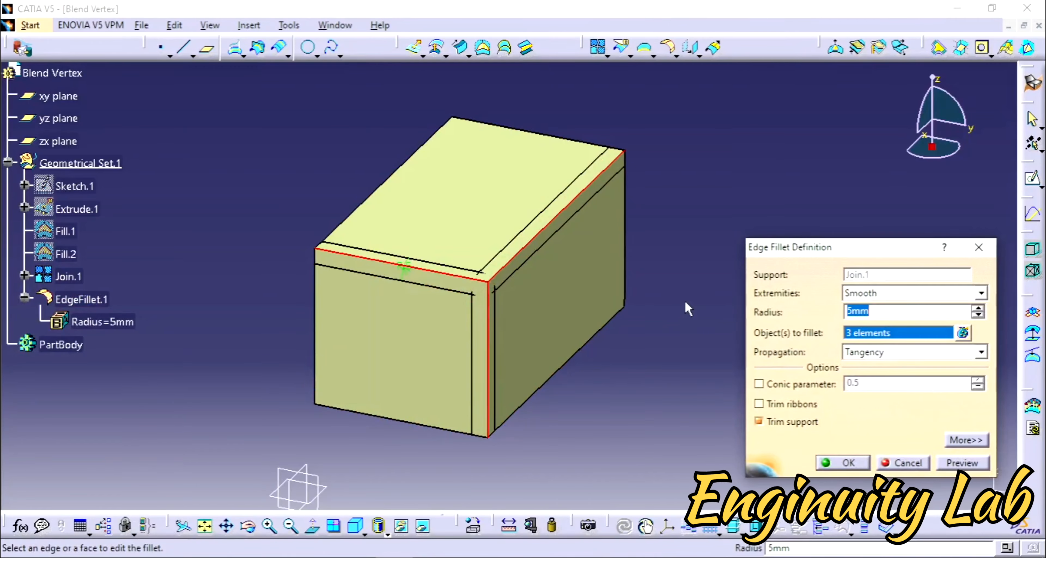
{"action": "middle_click_drag", "start_coordinate": [685, 303], "coordinate": [685, 307]}
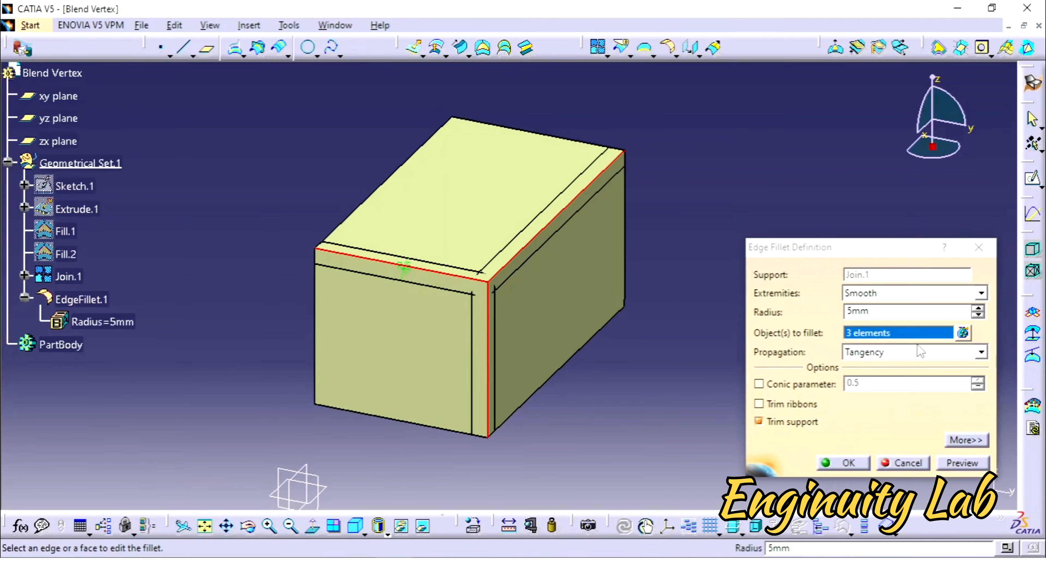
{"action": "left_click", "coordinate": [965, 440]}
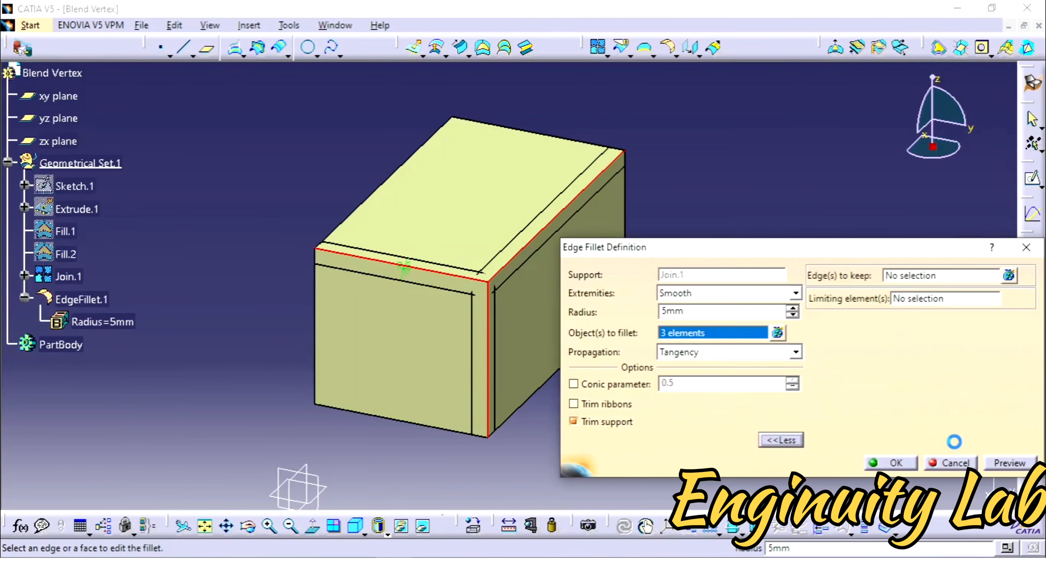
{"action": "left_click", "coordinate": [914, 323]}
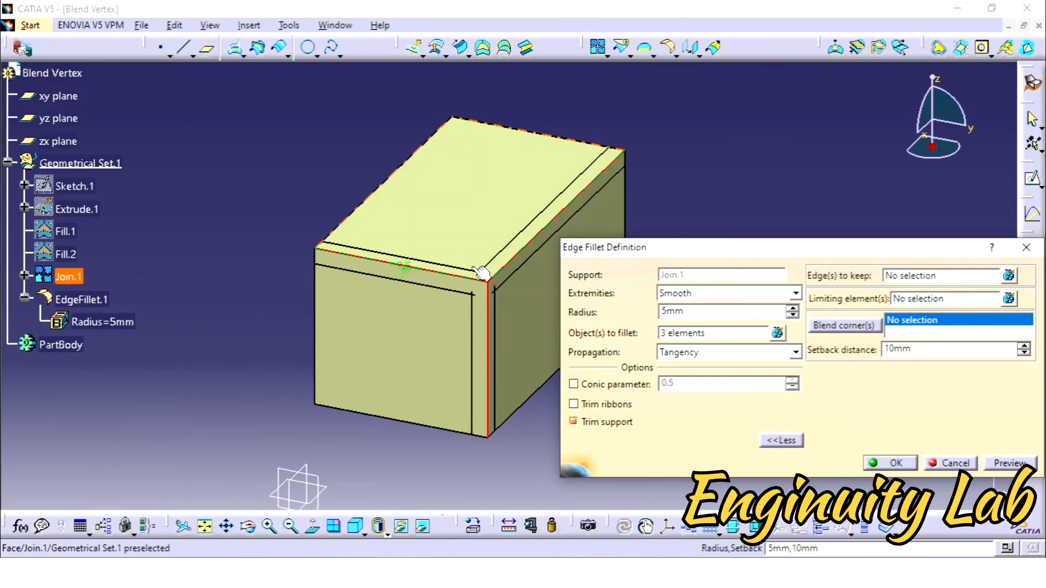
{"action": "left_click", "coordinate": [844, 325]}
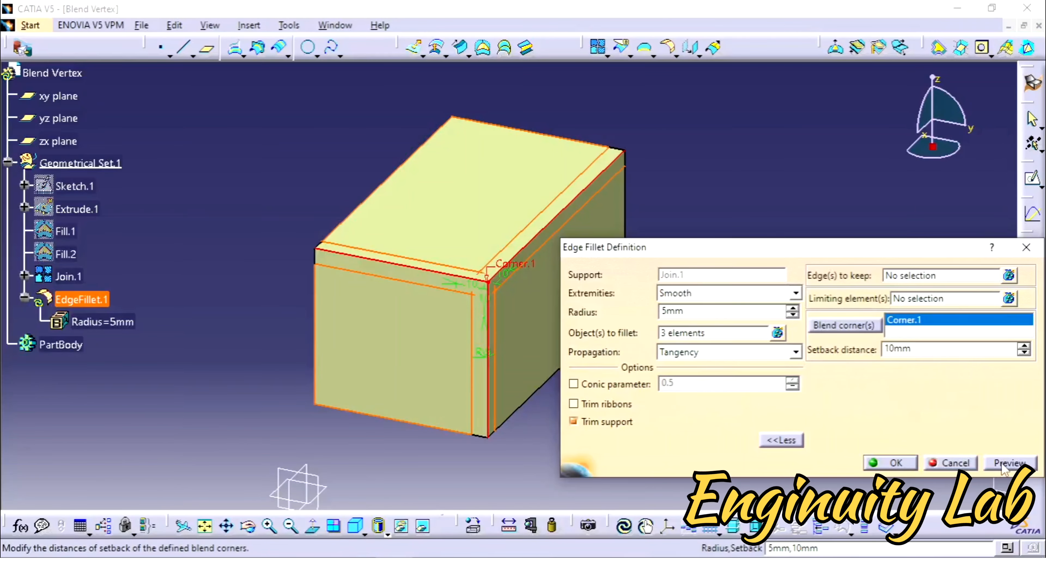
{"action": "left_click", "coordinate": [1011, 464]}
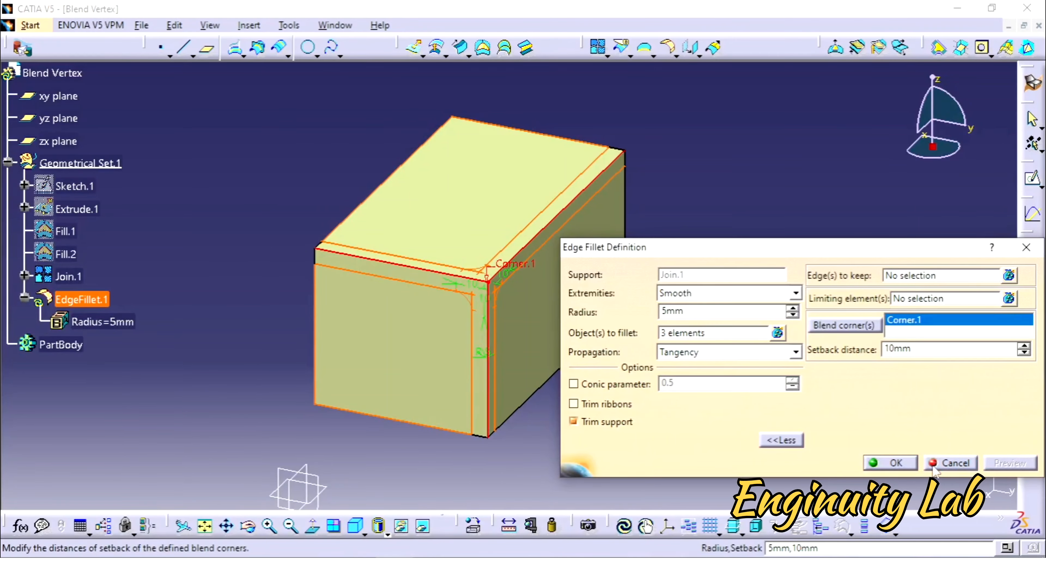
{"action": "left_click", "coordinate": [883, 464]}
Edit the edge fillet and set the blend corner's setback distance to 5 mm
{"action": "middle_click_drag", "start_coordinate": [770, 334], "coordinate": [794, 314]}
{"action": "left_click", "coordinate": [484, 284]}
{"action": "left_click", "coordinate": [761, 258]}
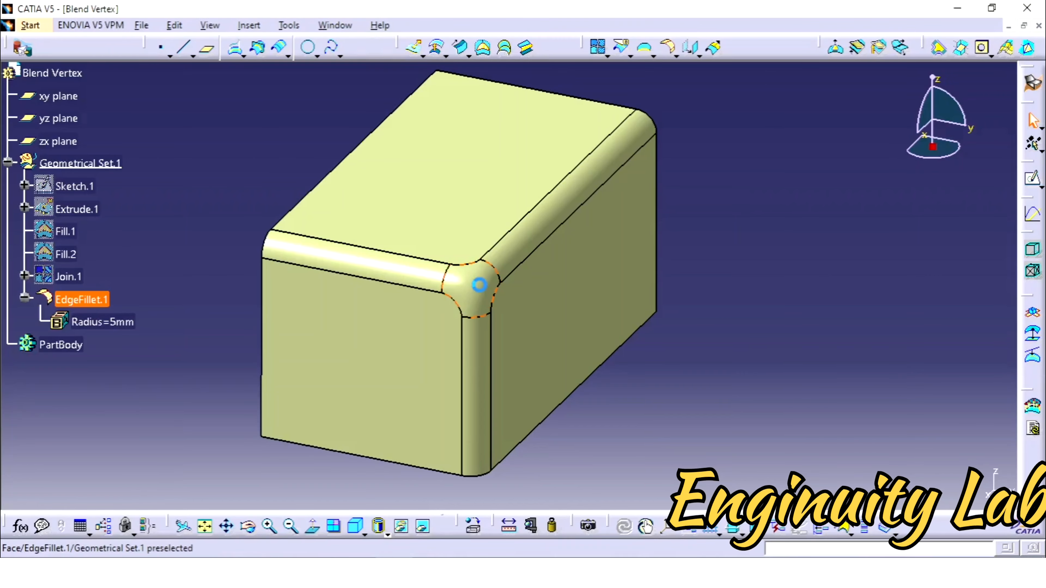
{"action": "double_click", "coordinate": [481, 287]}
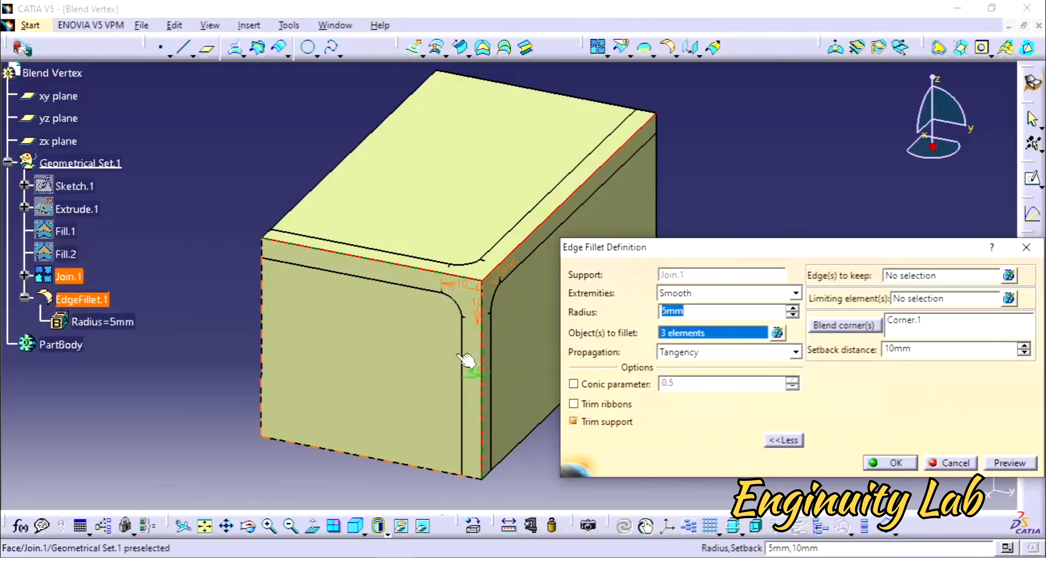
{"action": "double_click", "coordinate": [936, 352]}
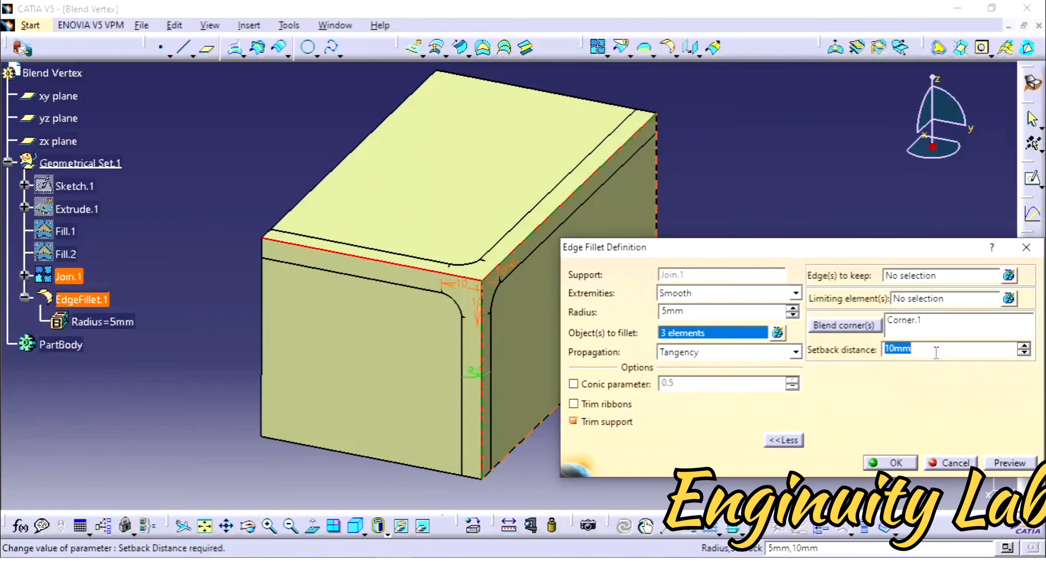
{"action": "type", "text": "5"}
{"action": "left_click", "coordinate": [1000, 462]}
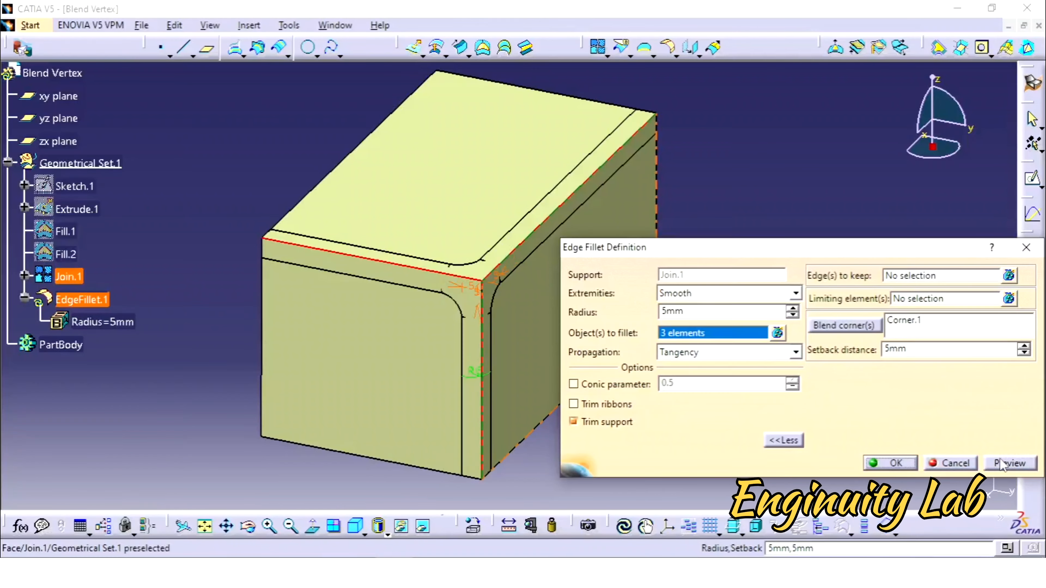
{"action": "left_click", "coordinate": [908, 465]}
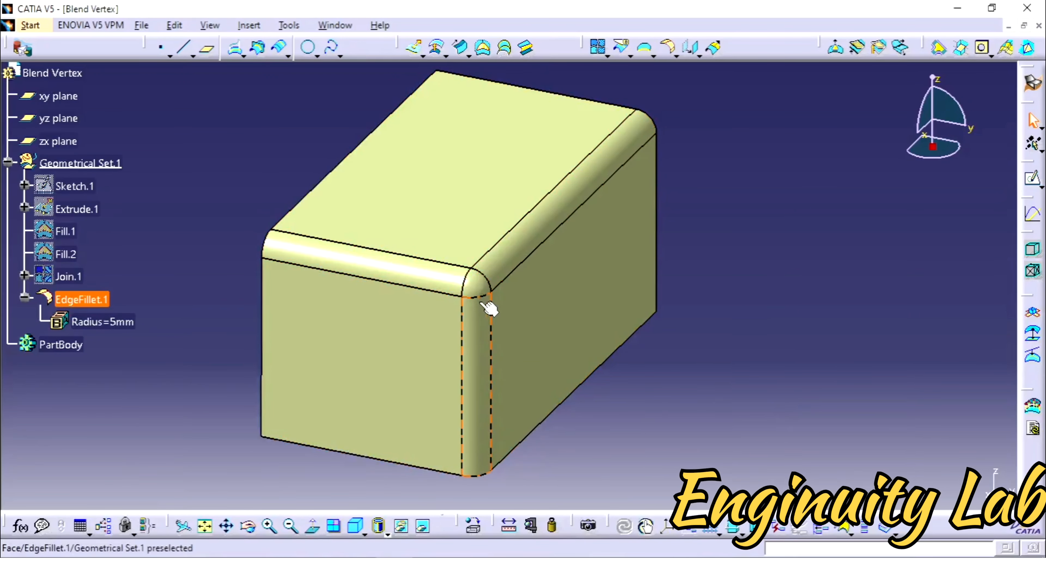
Set the blend corner's setback distance in the edge fillet to 8 mm and examine the rounded corner
{"action": "double_click", "coordinate": [478, 286]}
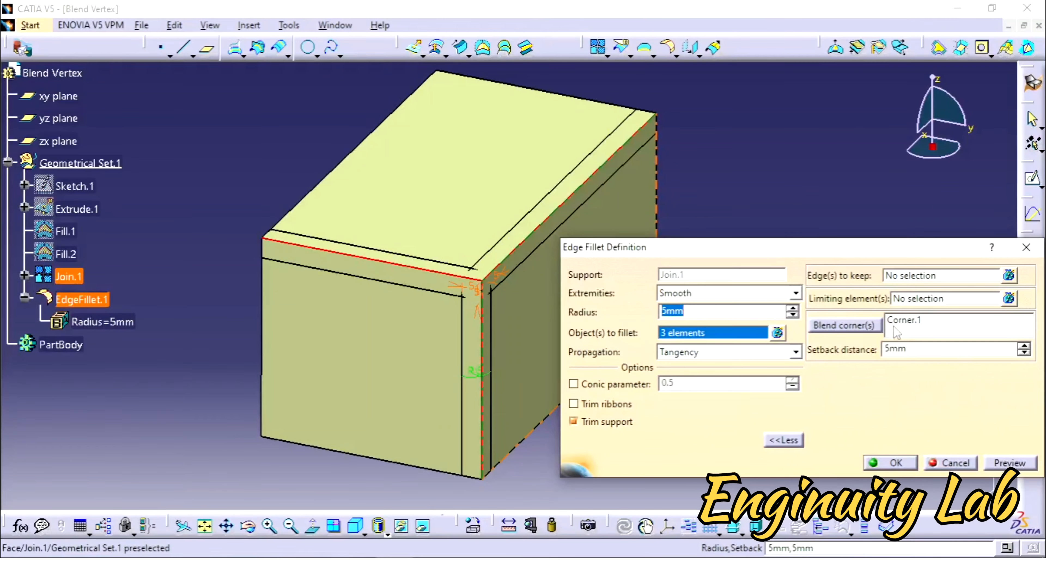
{"action": "left_click_drag", "start_coordinate": [928, 349], "coordinate": [797, 355]}
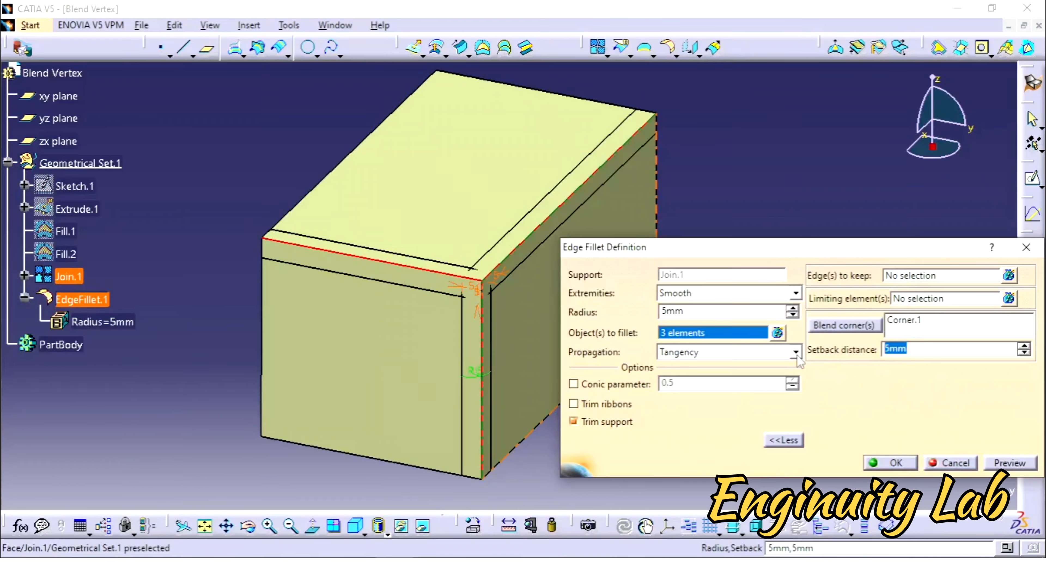
{"action": "type", "text": "8"}
{"action": "key", "text": "Return"}
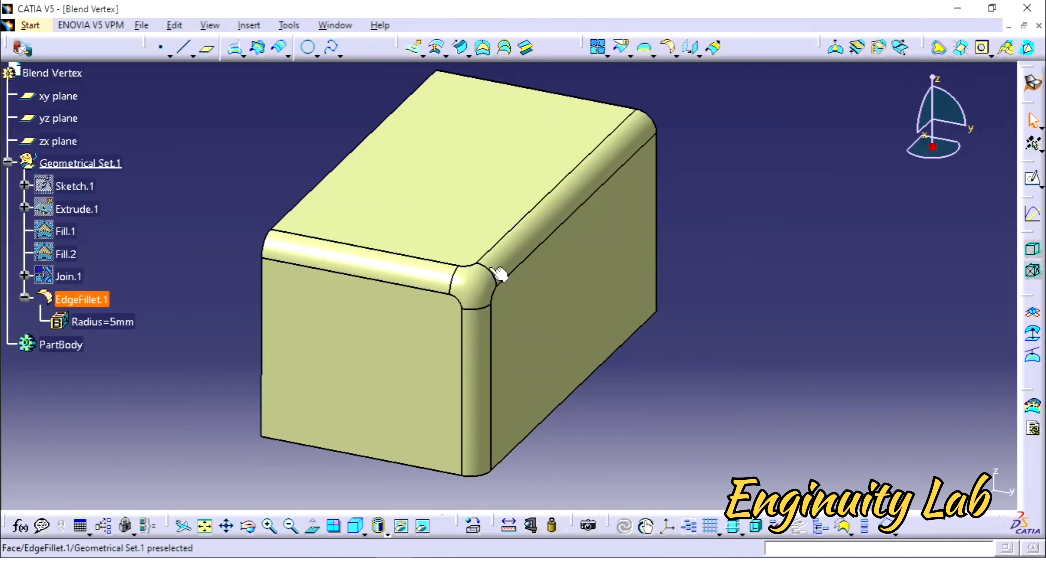
{"action": "middle_click_drag", "start_coordinate": [708, 272], "coordinate": [708, 348]}
{"action": "mouse_move", "coordinate": [466, 249]}
{"action": "middle_mouse_down"}
{"action": "mouse_move", "coordinate": [616, 313]}
{"action": "mouse_move", "coordinate": [502, 316]}
{"action": "mouse_move", "coordinate": [478, 247]}
{"action": "middle_mouse_up"}
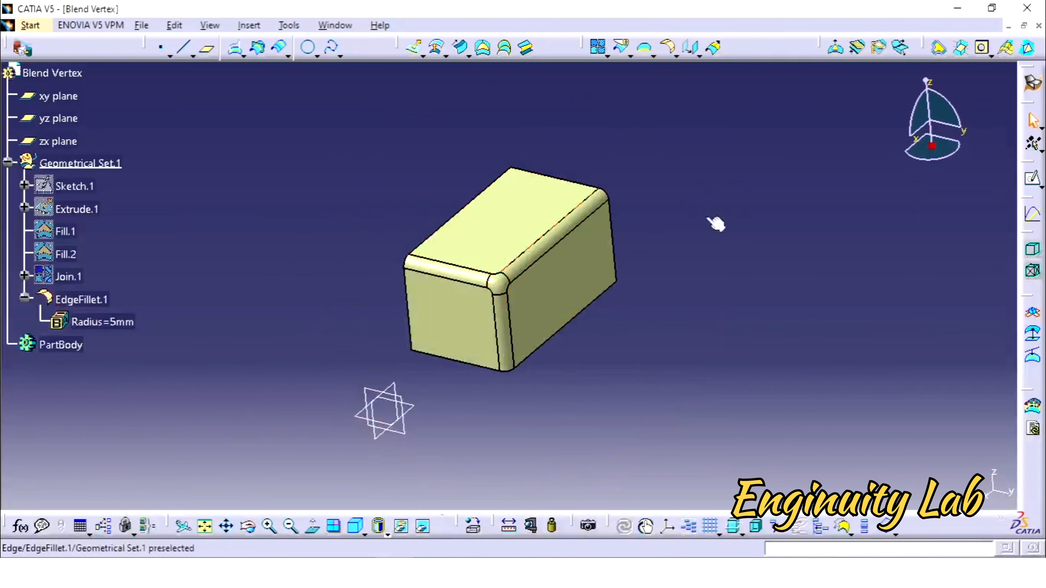
{"action": "middle_click_drag", "start_coordinate": [721, 222], "coordinate": [591, 226]}
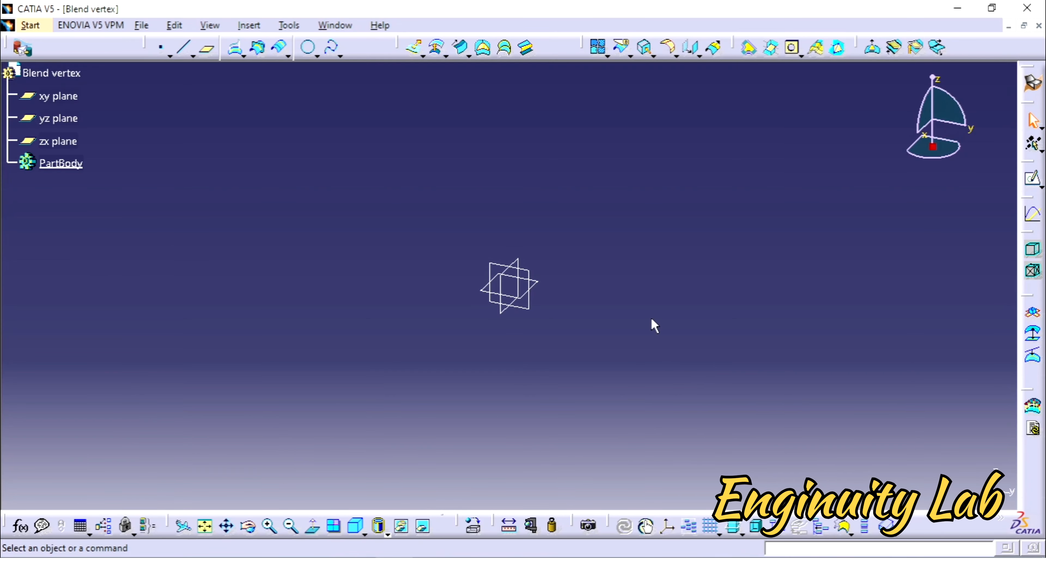
Switch the empty Blend vertex part to the Part Design workbench
{"action": "left_click", "coordinate": [34, 26]}
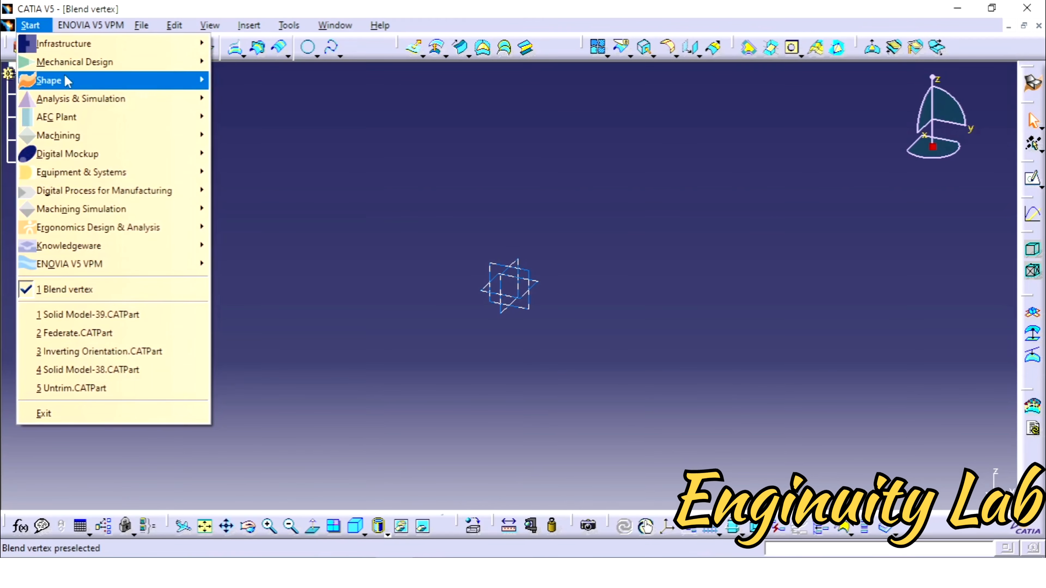
{"action": "mouse_move", "coordinate": [78, 62]}
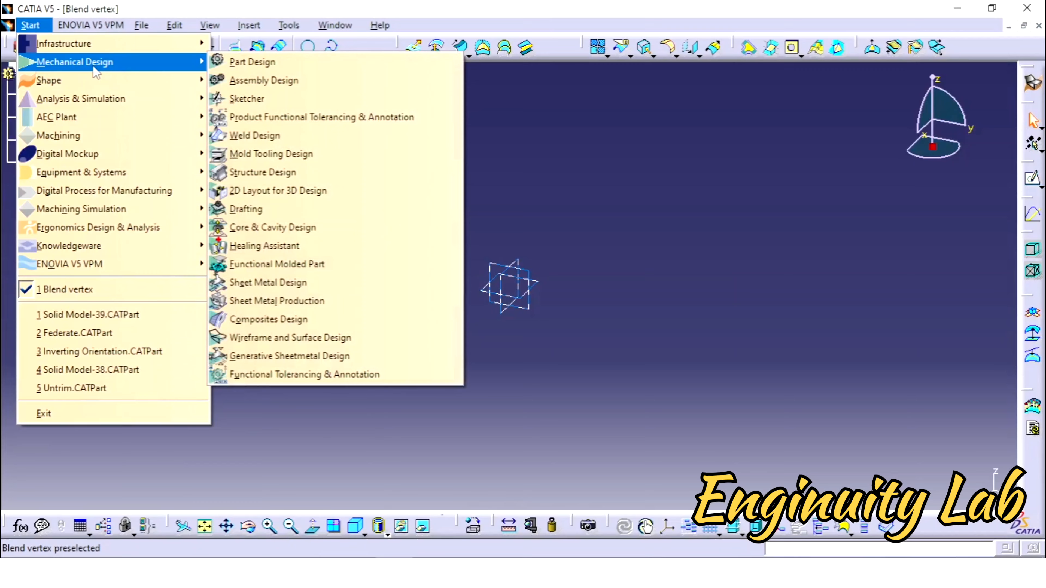
{"action": "left_click", "coordinate": [273, 69]}
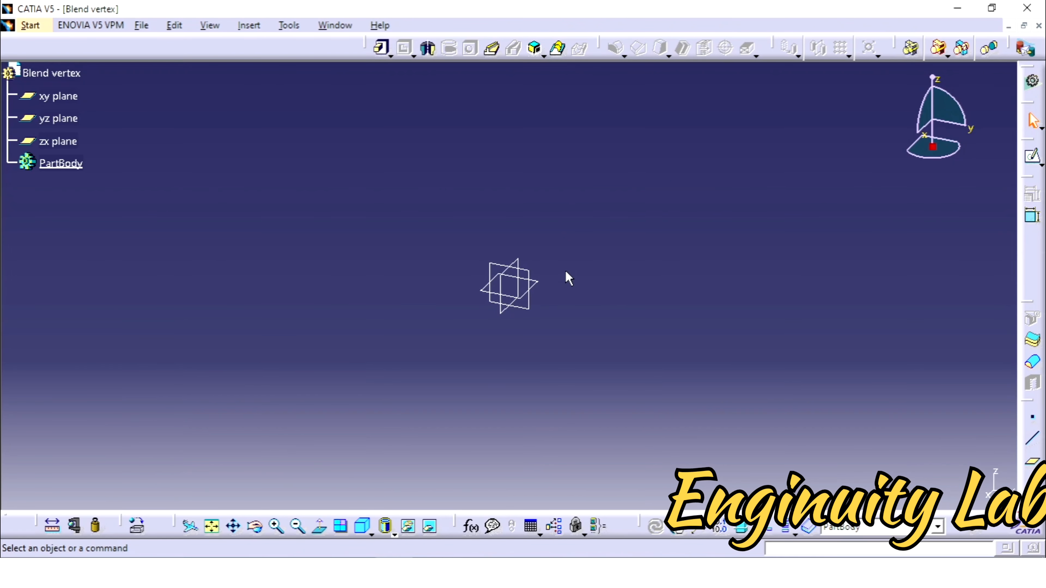
Start a positioned sketch on the xy plane with implicit origin and orientation
{"action": "left_click", "coordinate": [531, 274]}
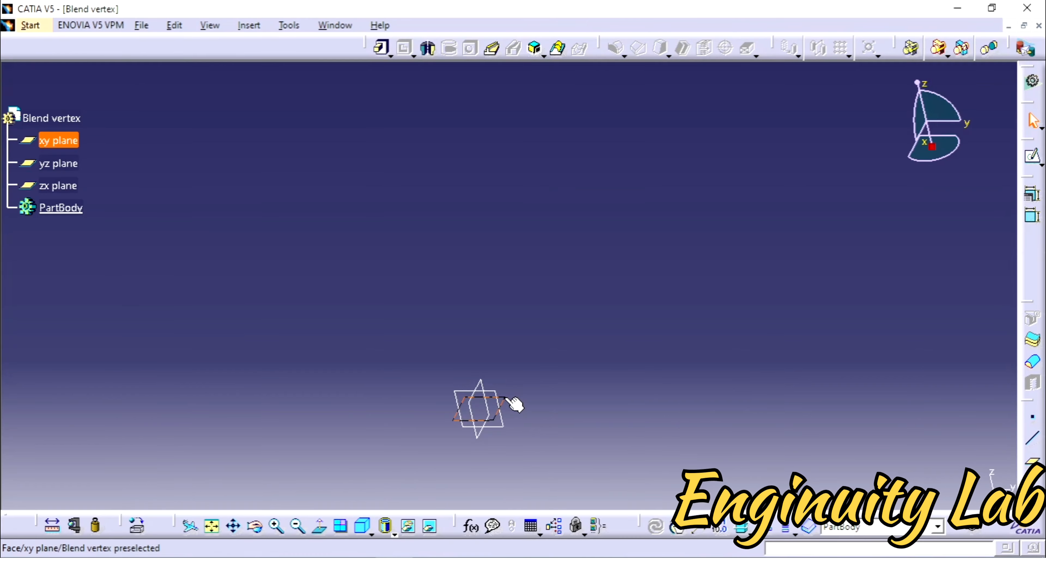
{"action": "left_click", "coordinate": [509, 399]}
{"action": "left_click", "coordinate": [1041, 164]}
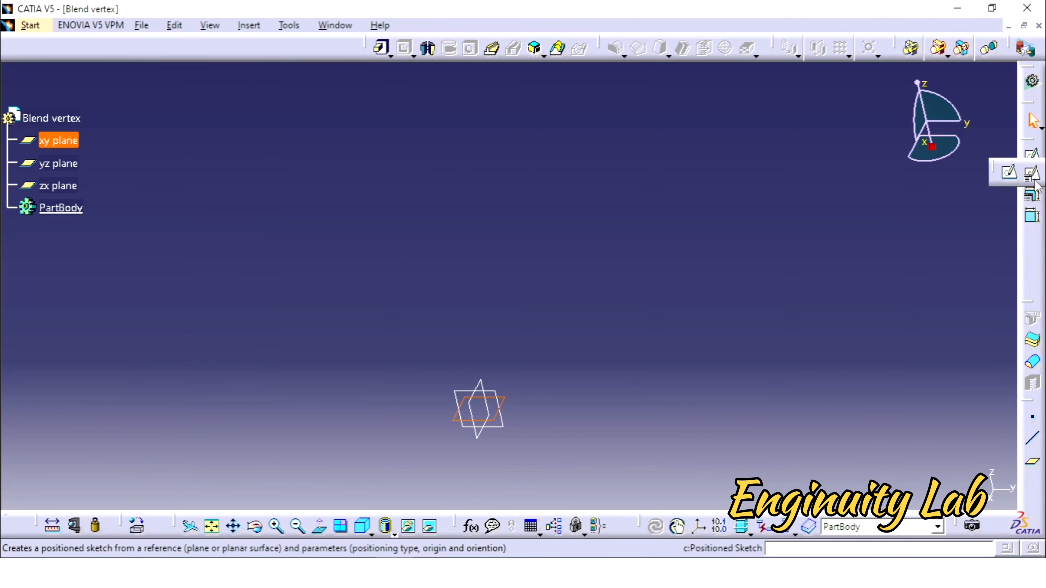
{"action": "left_click", "coordinate": [1027, 171]}
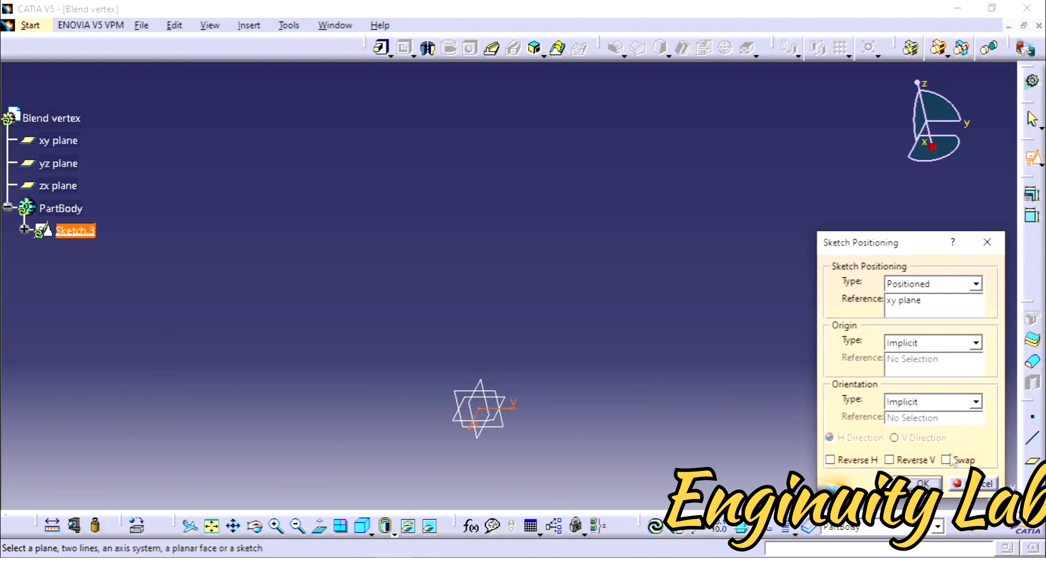
{"action": "left_click", "coordinate": [916, 484]}
{"action": "middle_click_drag", "start_coordinate": [723, 246], "coordinate": [692, 124]}
Sketch a centered rectangle at the origin, about 501 mm wide and 123 mm high
{"action": "left_click", "coordinate": [771, 56]}
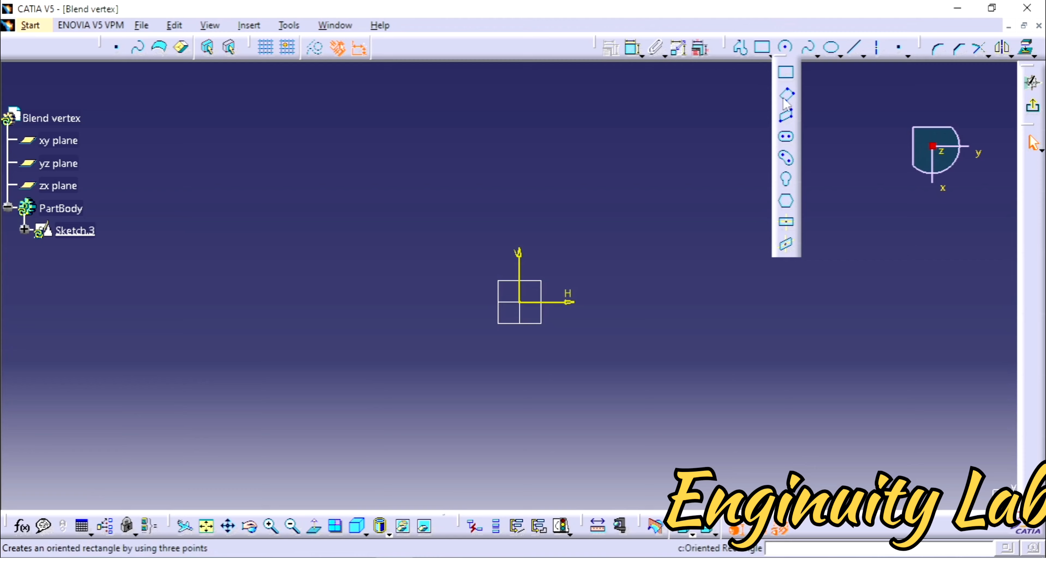
{"action": "left_click", "coordinate": [786, 222]}
{"action": "left_click", "coordinate": [519, 302]}
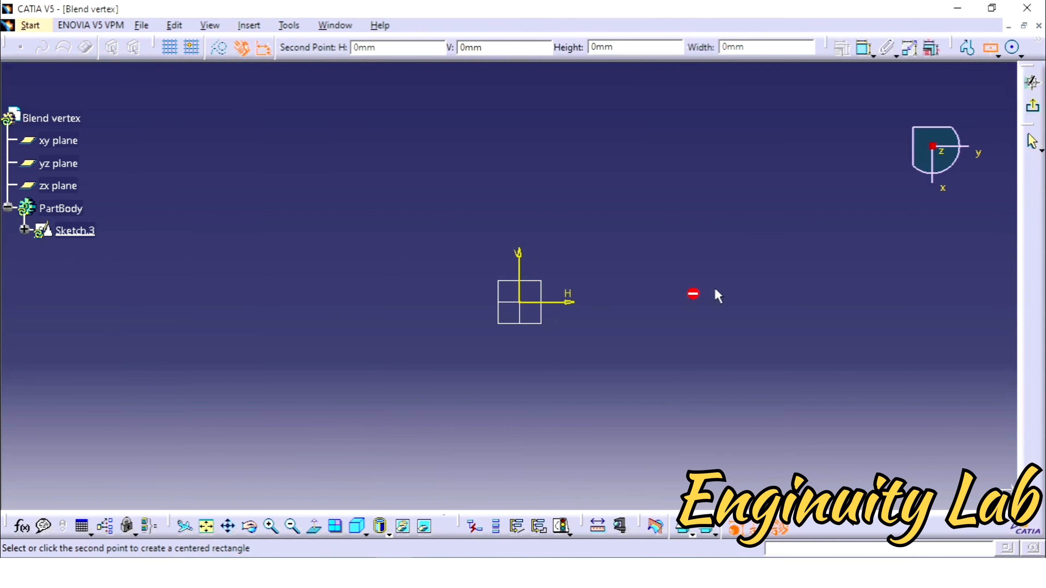
{"action": "left_click", "coordinate": [773, 233]}
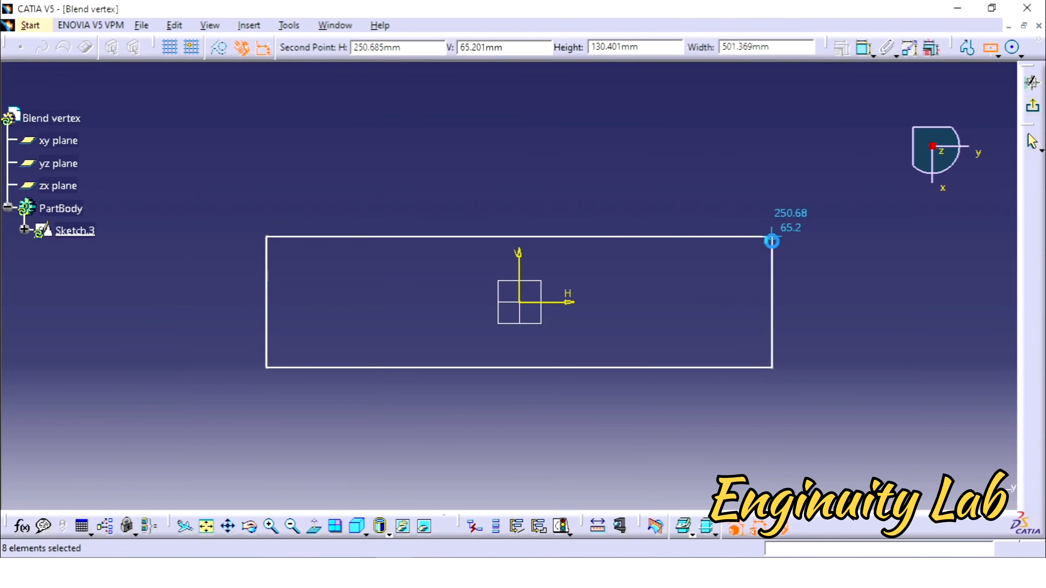
Dimension the rectangle's vertical side and set its height to 50 mm
{"action": "left_click", "coordinate": [635, 58]}
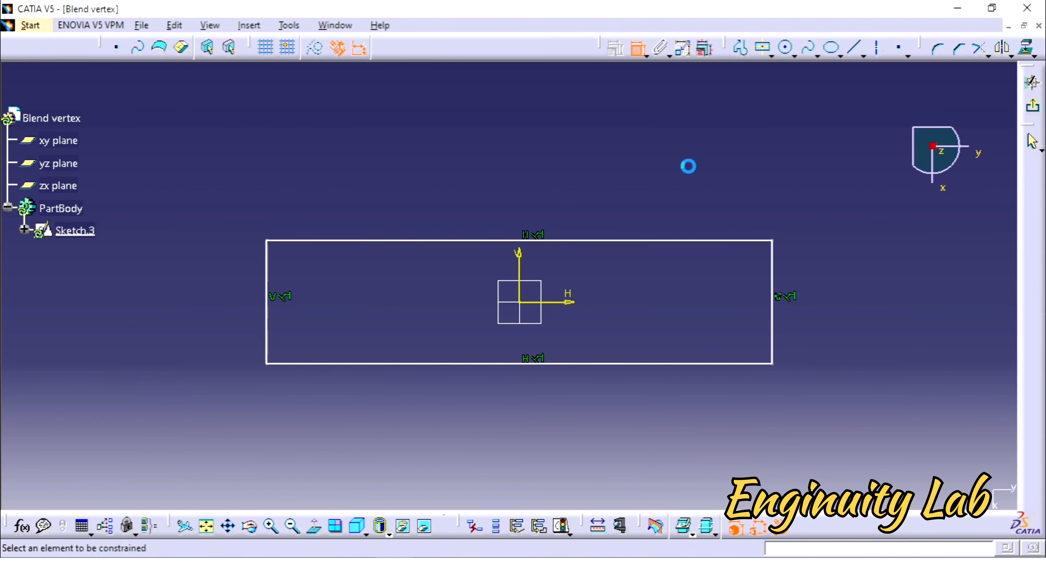
{"action": "left_click", "coordinate": [774, 290]}
{"action": "left_click", "coordinate": [812, 282]}
{"action": "double_click", "coordinate": [804, 273]}
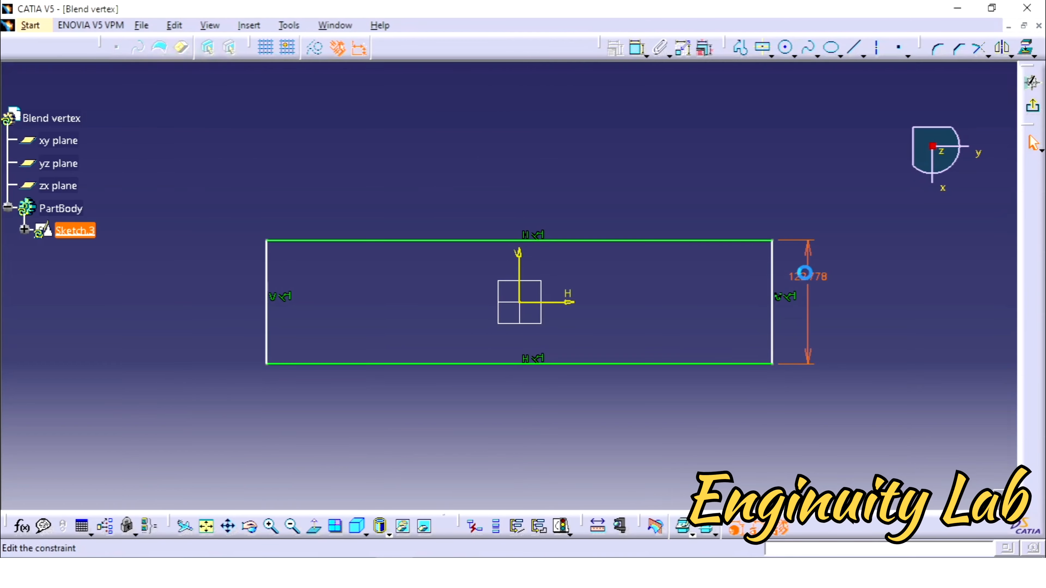
{"action": "type", "text": "50"}
{"action": "key", "text": "Return"}
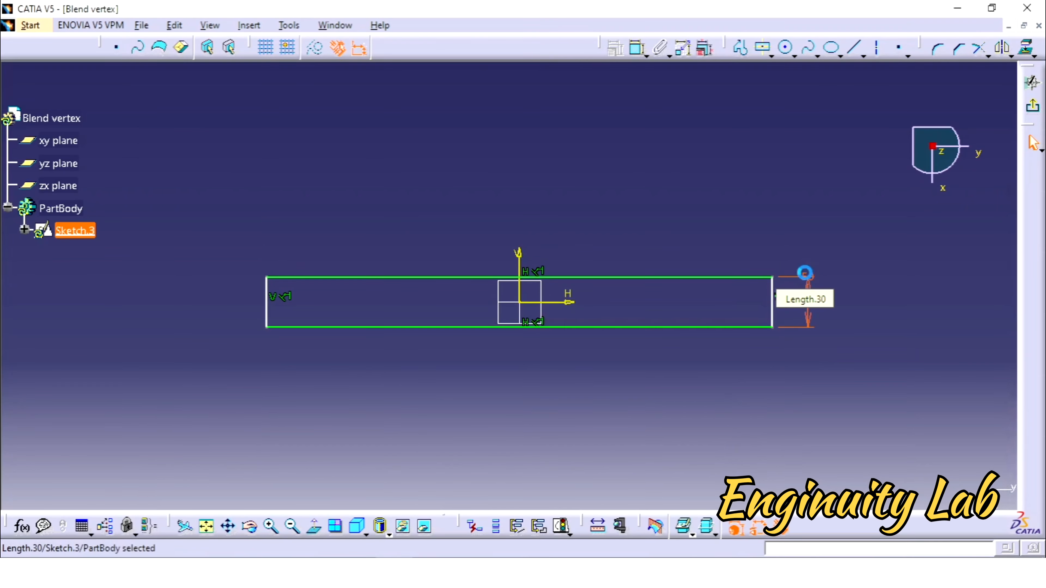
Dimension the rectangle's horizontal side and set its length to 100 mm
{"action": "left_click", "coordinate": [656, 275]}
{"action": "left_click", "coordinate": [637, 48]}
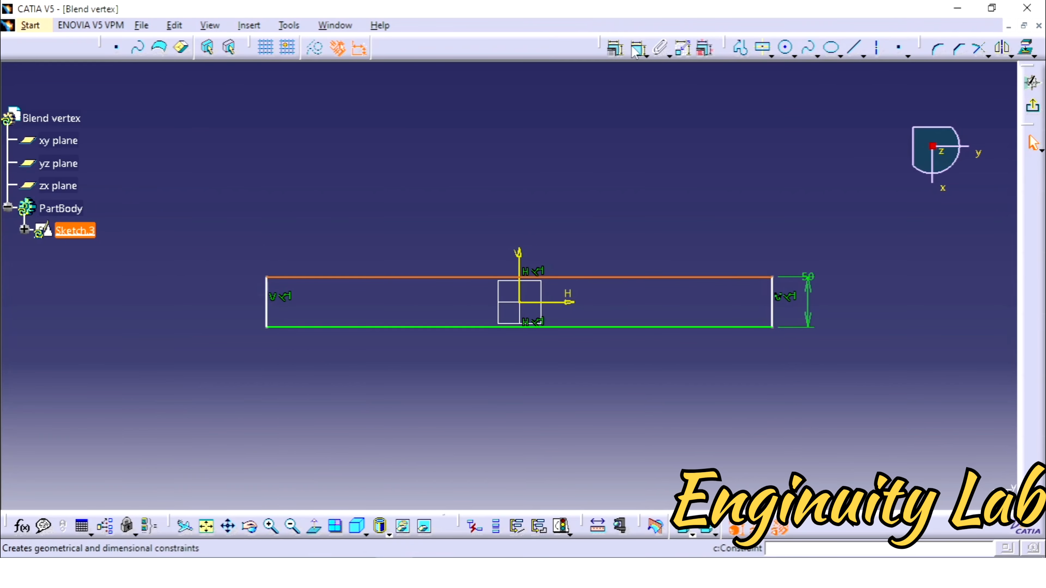
{"action": "left_click", "coordinate": [583, 228]}
{"action": "double_click", "coordinate": [580, 230]}
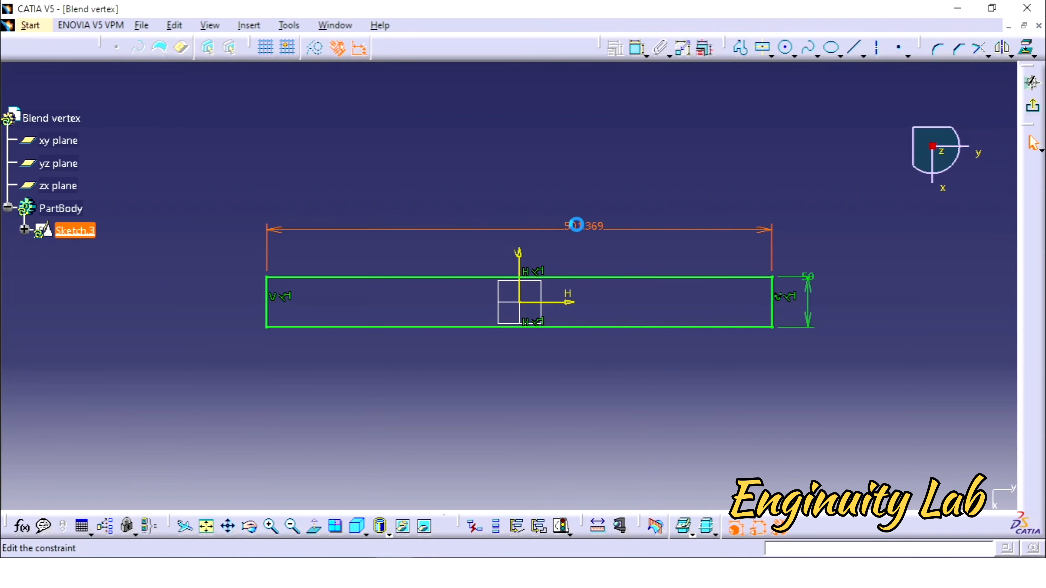
{"action": "type", "text": "1"}
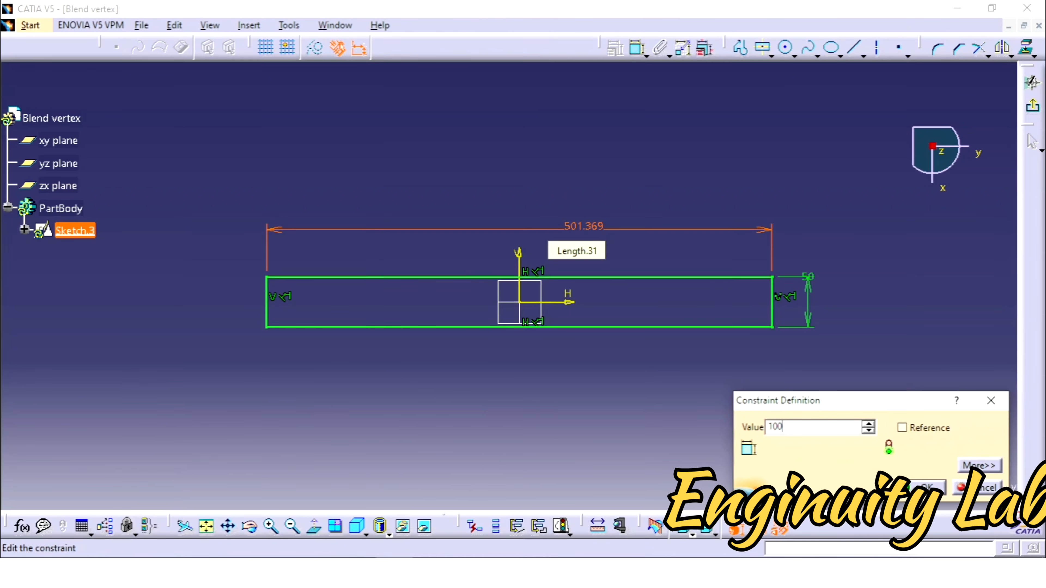
{"action": "type", "text": "00"}
{"action": "key", "text": "Return"}
Change the rectangle's horizontal length to 150 mm and finish the sketch
{"action": "double_click", "coordinate": [572, 226]}
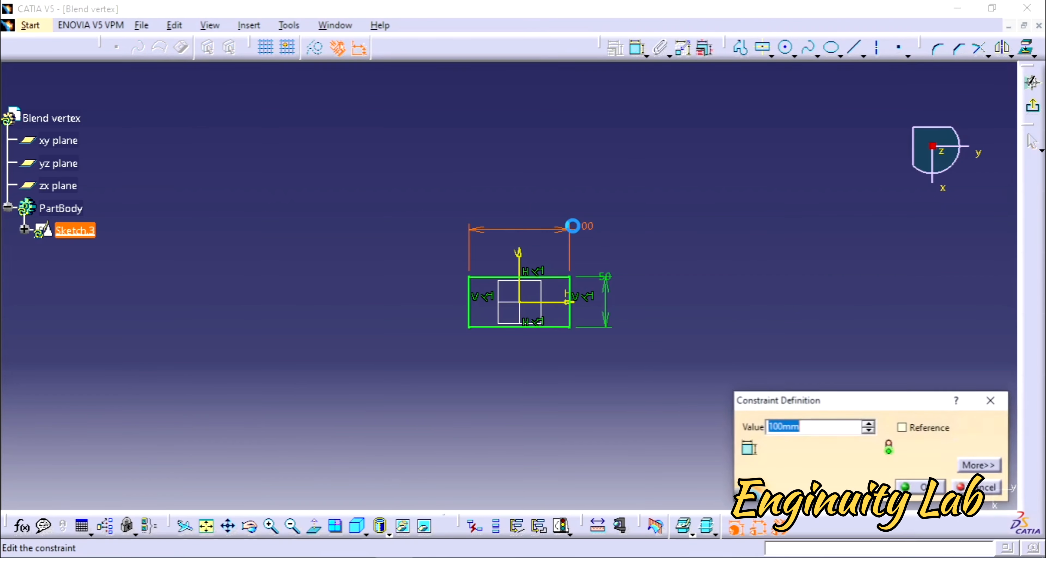
{"action": "type", "text": "150"}
{"action": "key", "text": "Return"}
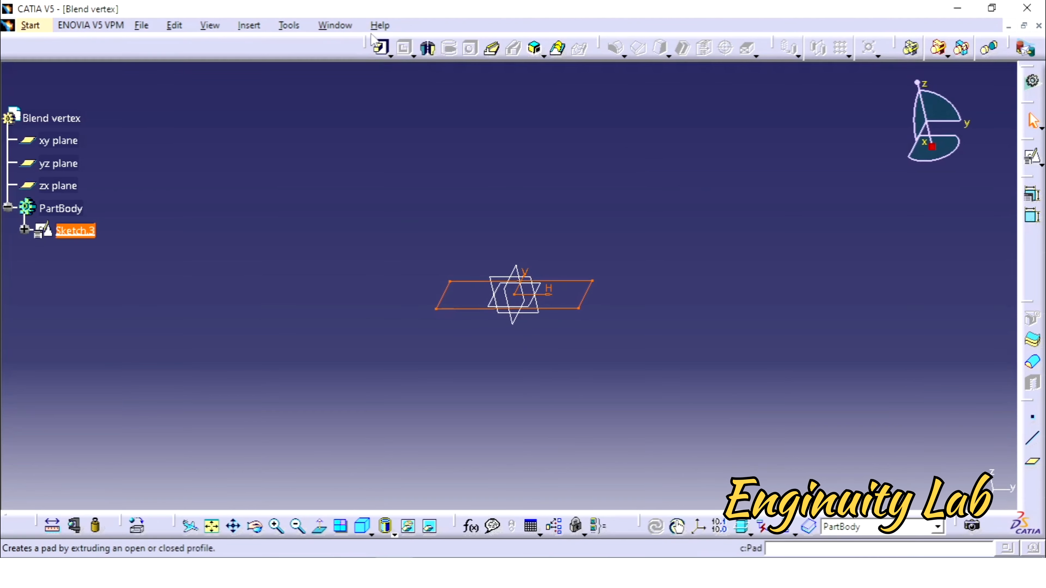
Pad the centered rectangle sketch to a length of 10 mm
{"action": "left_click", "coordinate": [380, 49]}
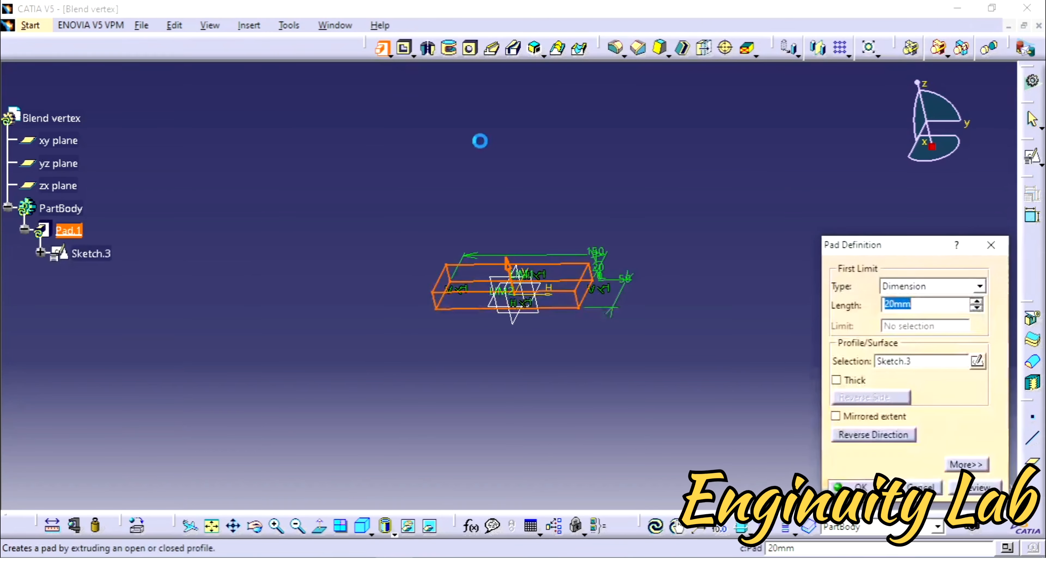
{"action": "type", "text": "10"}
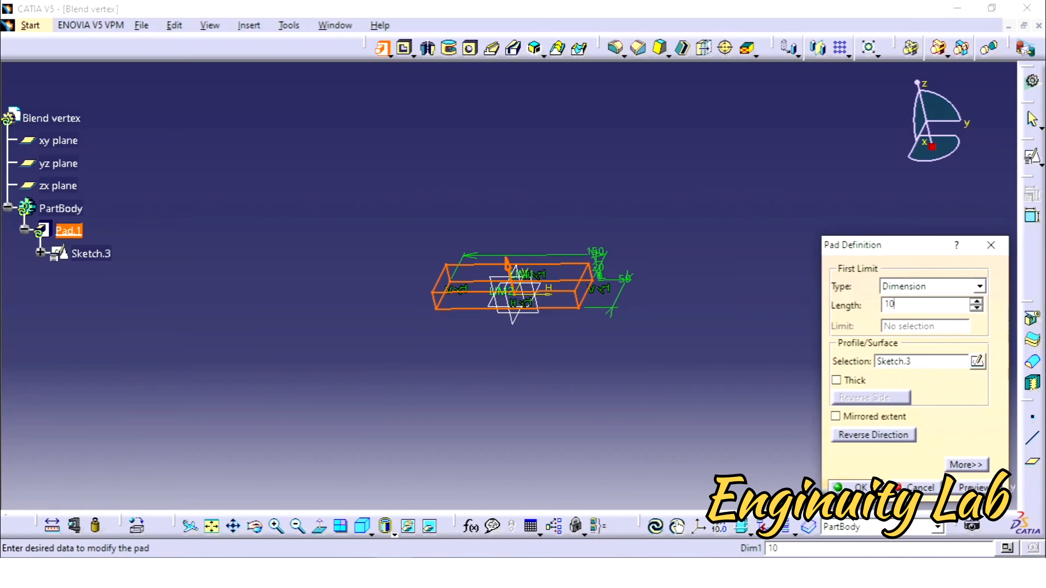
{"action": "key", "text": "Return"}
{"action": "left_click", "coordinate": [883, 444]}
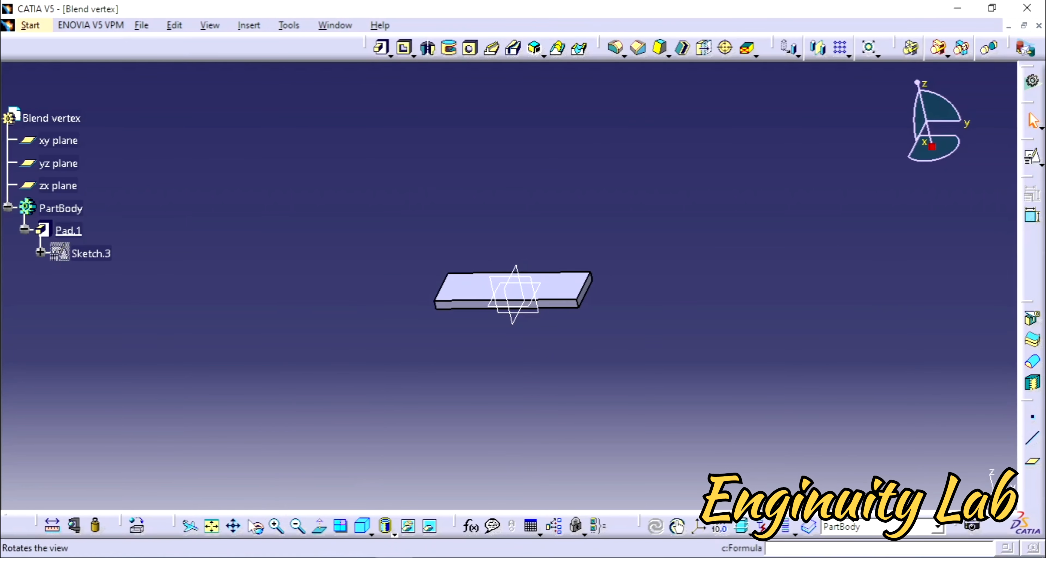
{"action": "left_click", "coordinate": [211, 526]}
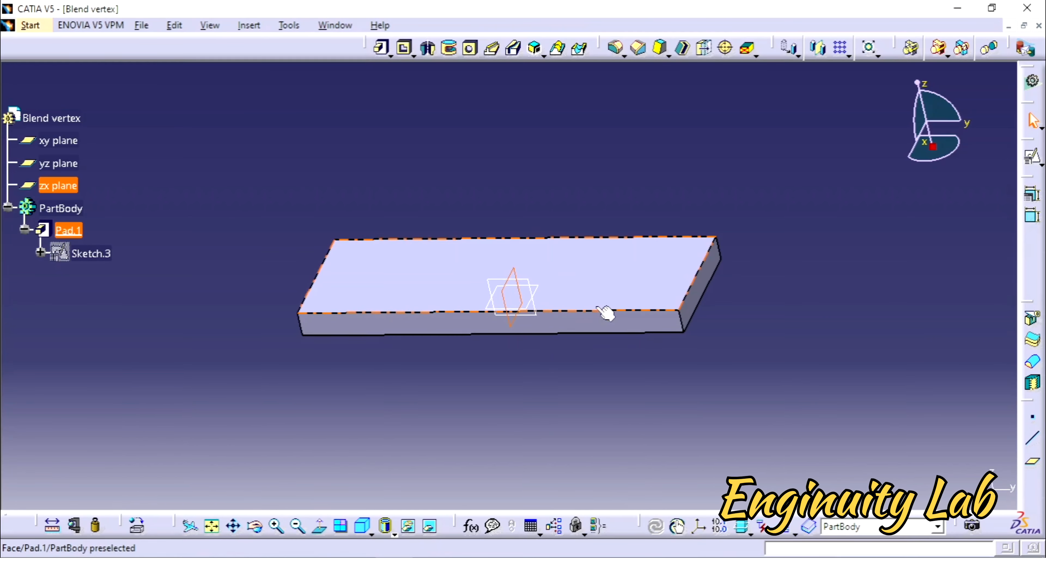
{"action": "left_click", "coordinate": [586, 333]}
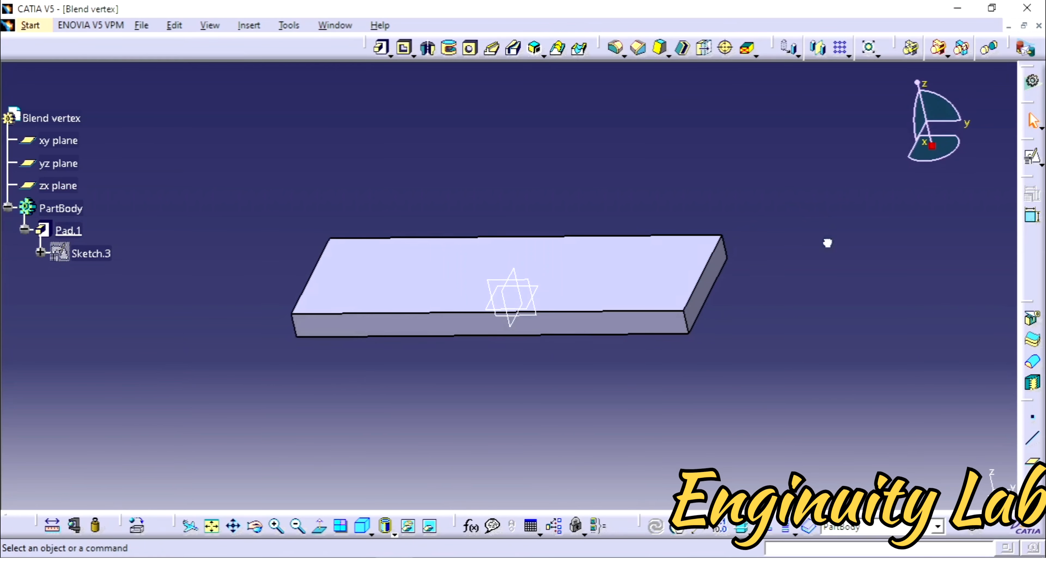
On the zx plane, draw a closed right triangle about 23 mm high, spanning the pad's width with its base along the top face
{"action": "left_click", "coordinate": [531, 297]}
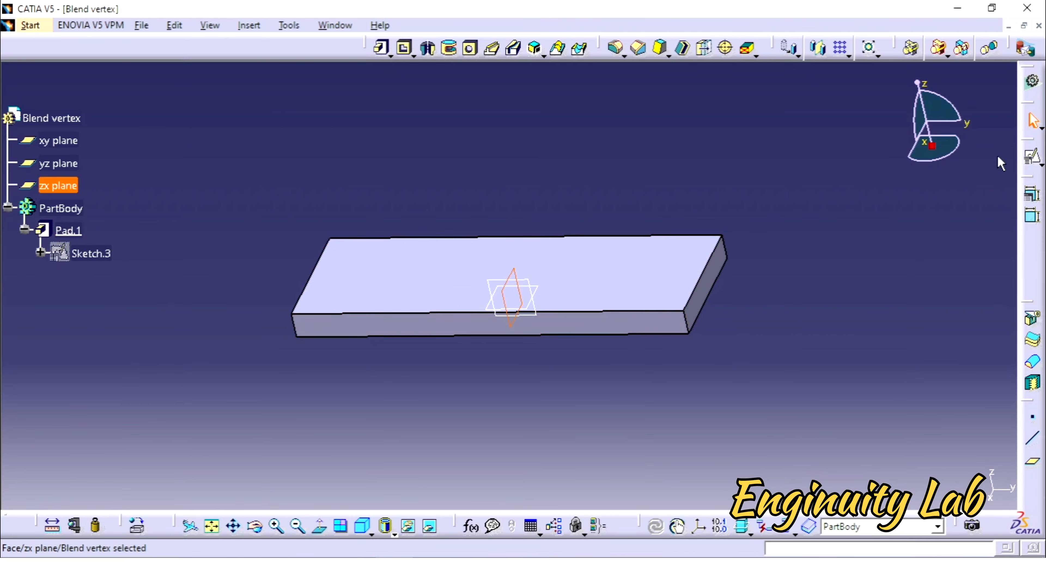
{"action": "left_click", "coordinate": [1033, 159]}
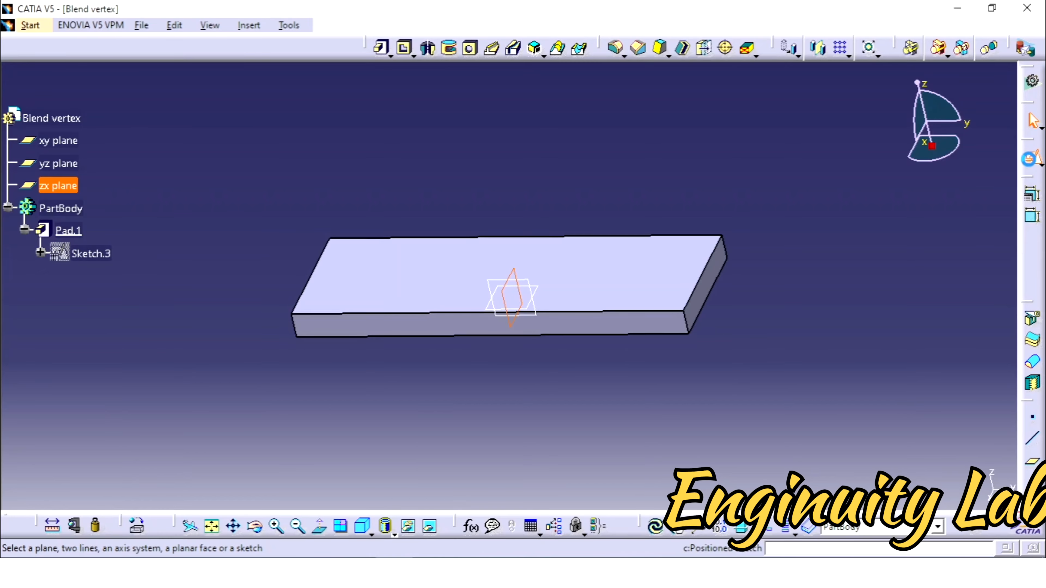
{"action": "left_click", "coordinate": [921, 483]}
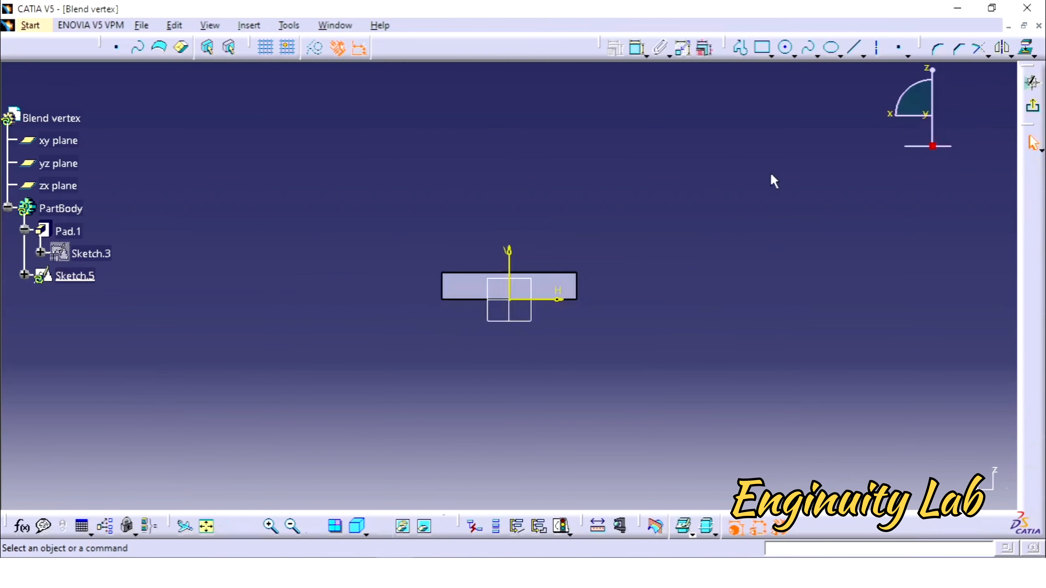
{"action": "left_click", "coordinate": [740, 49]}
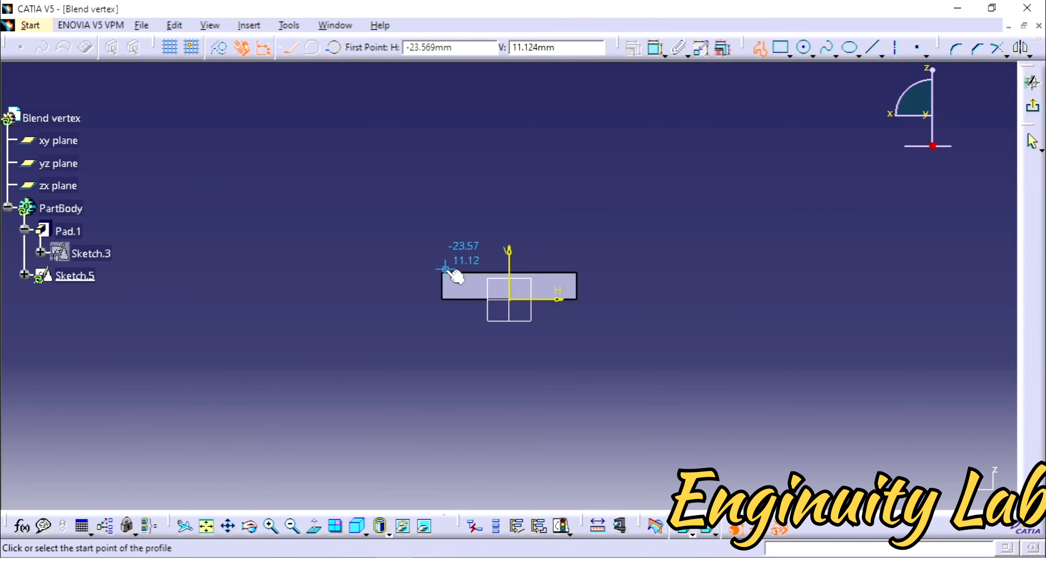
{"action": "left_click", "coordinate": [443, 273]}
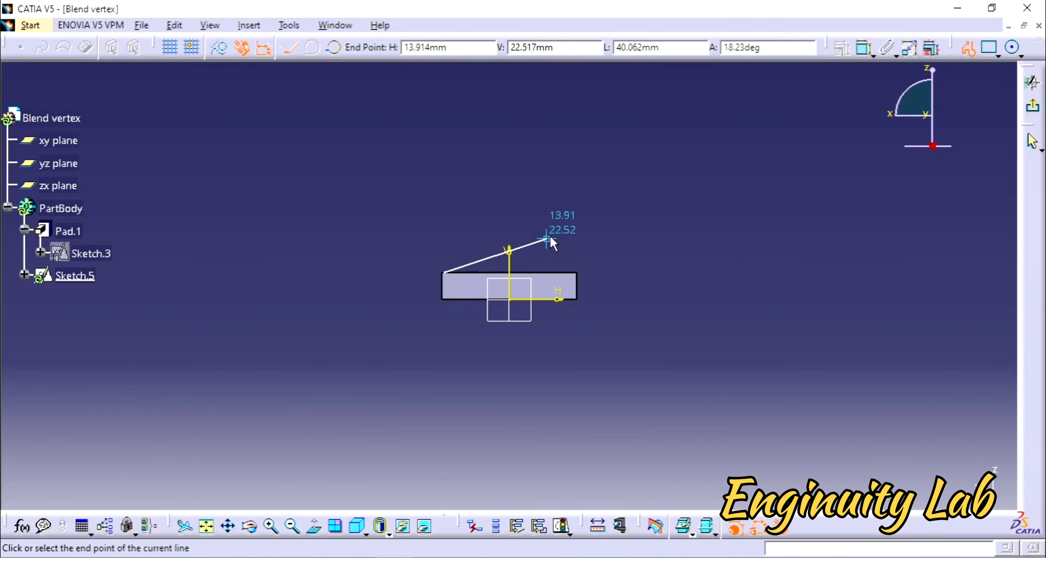
{"action": "left_click", "coordinate": [580, 210]}
{"action": "left_click", "coordinate": [579, 273]}
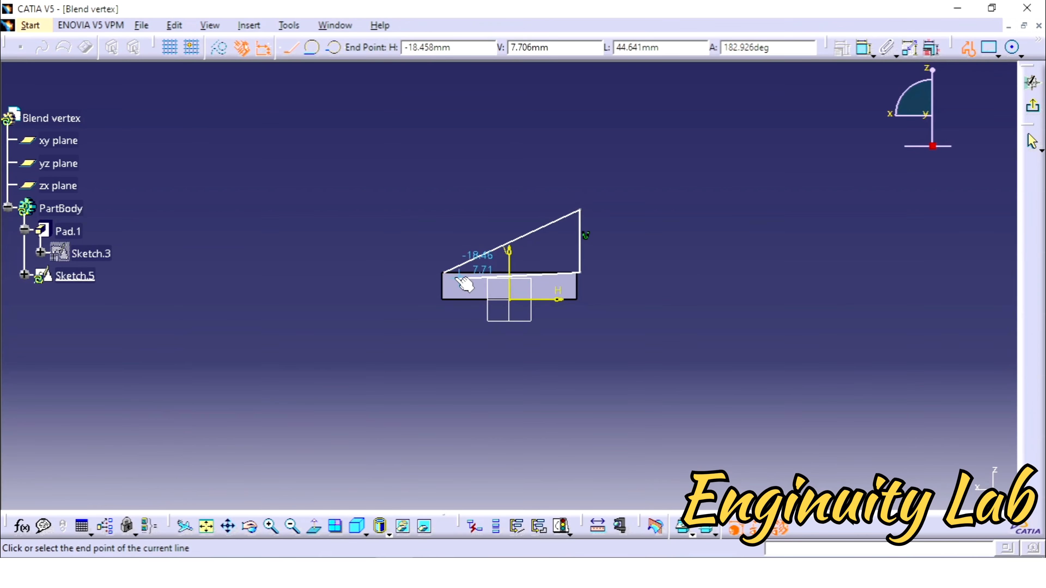
{"action": "left_click", "coordinate": [444, 273]}
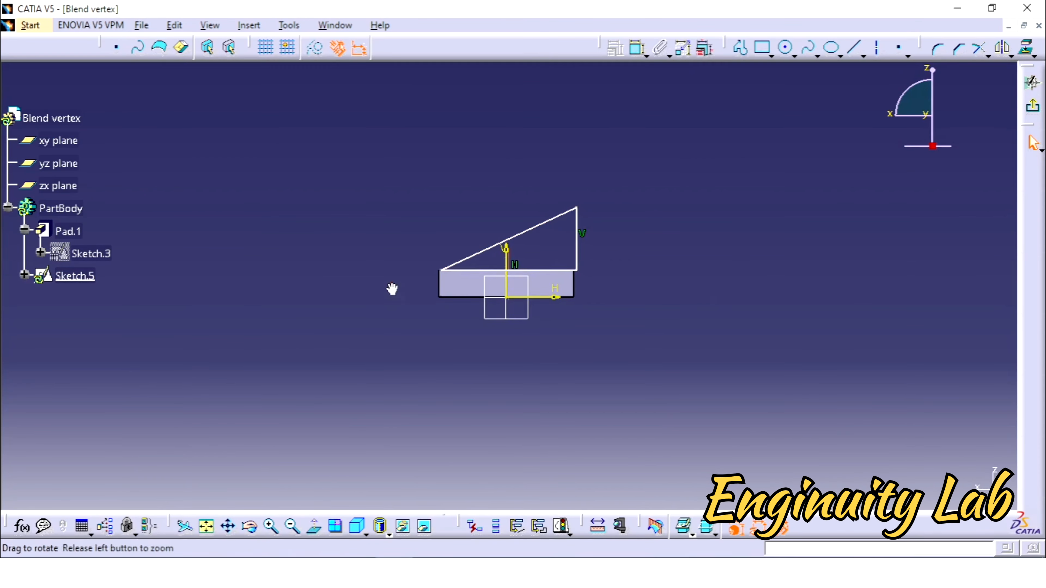
Constrain the triangle's sharp lower corner to be coincident with the adjacent long side face of the pad
{"action": "mouse_move", "coordinate": [392, 290]}
{"action": "middle_mouse_down"}
{"action": "mouse_move", "coordinate": [444, 348]}
{"action": "mouse_move", "coordinate": [720, 226]}
{"action": "middle_mouse_up"}
{"action": "left_click", "coordinate": [637, 48]}
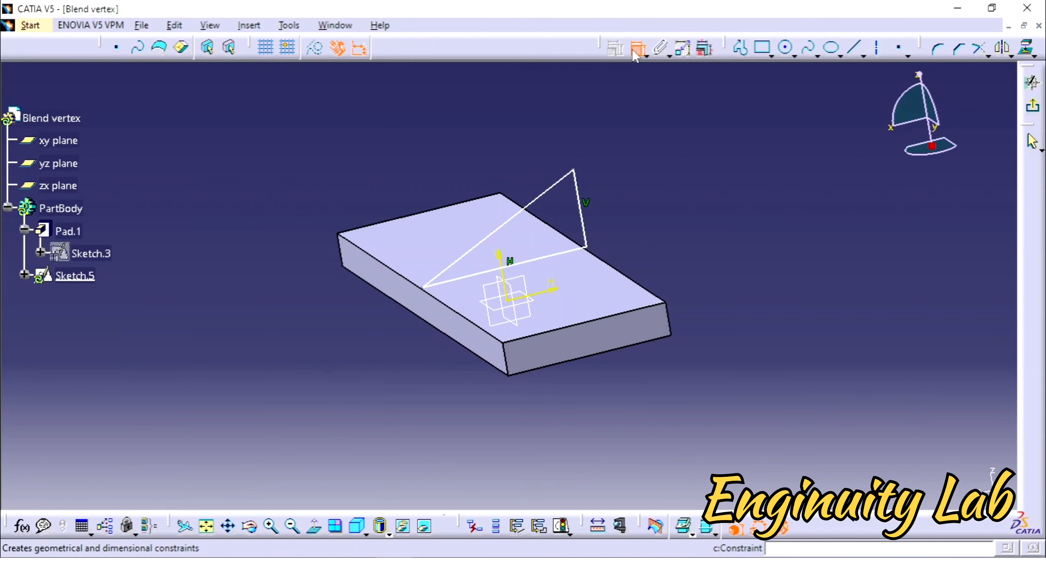
{"action": "left_click", "coordinate": [426, 287]}
{"action": "left_click", "coordinate": [437, 299]}
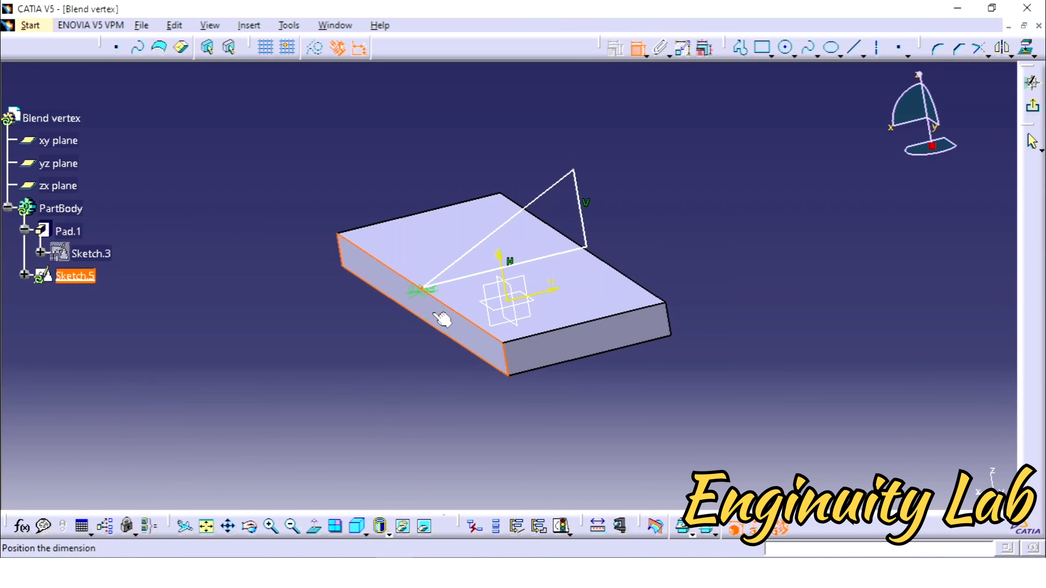
{"action": "right_click", "coordinate": [463, 290]}
{"action": "left_click", "coordinate": [531, 430]}
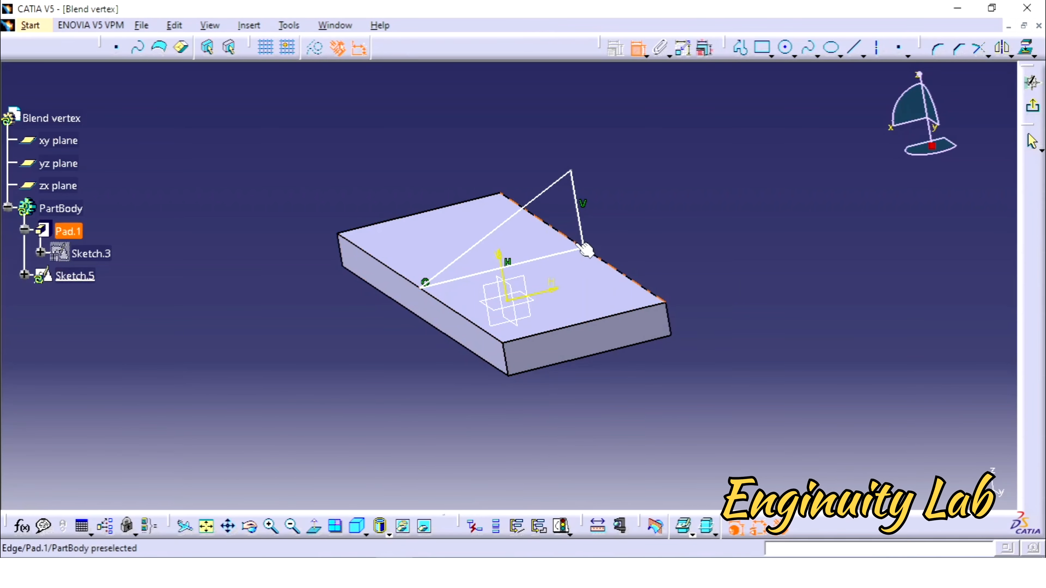
Make the triangle's vertical line coincident with the pad's opposite long side face
{"action": "left_click", "coordinate": [593, 227]}
{"action": "middle_click_drag", "start_coordinate": [618, 250], "coordinate": [570, 271]}
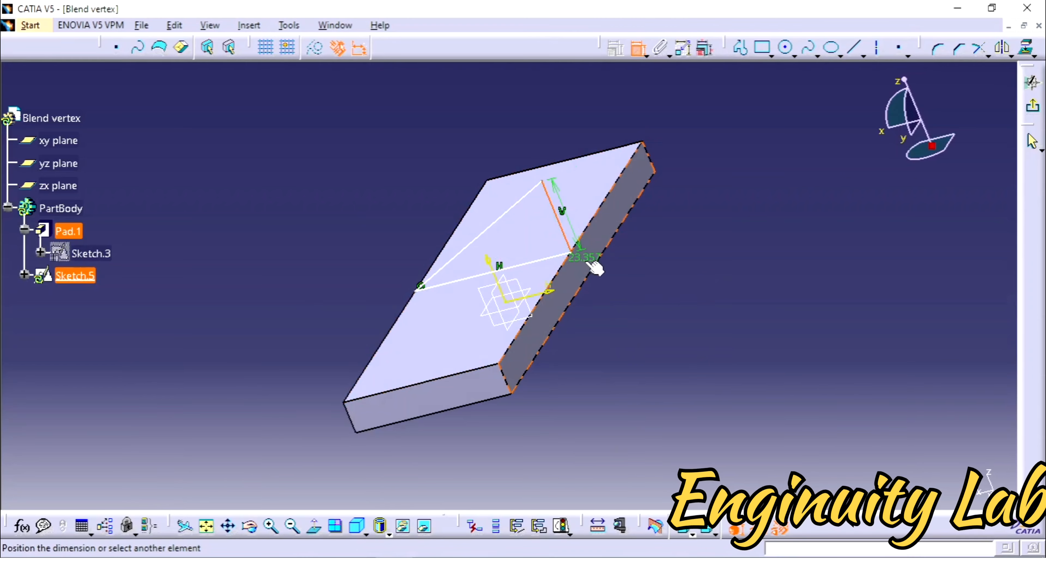
{"action": "left_click", "coordinate": [596, 267]}
{"action": "right_click", "coordinate": [650, 276]}
{"action": "left_click", "coordinate": [696, 396]}
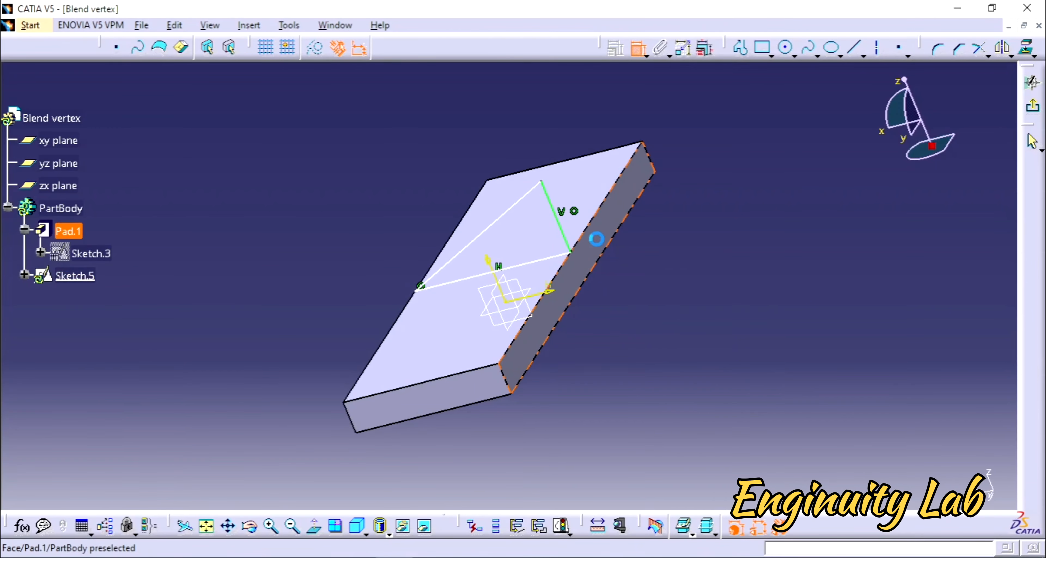
Add an angle dimension between the triangle's base line and its sloped line
{"action": "middle_click_drag", "start_coordinate": [589, 233], "coordinate": [567, 235]}
{"action": "left_click", "coordinate": [450, 281]}
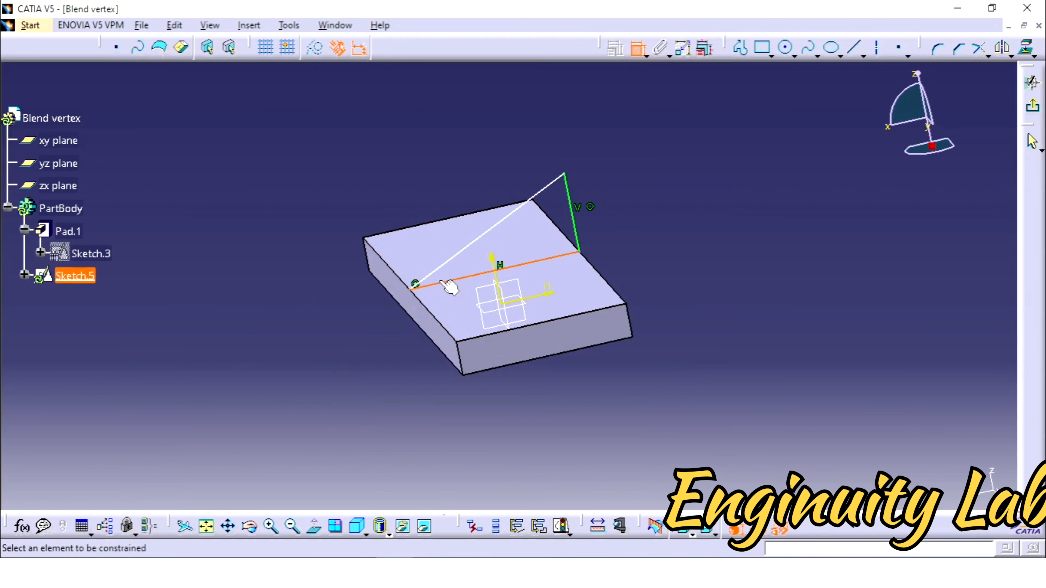
{"action": "left_click", "coordinate": [445, 264]}
{"action": "left_click", "coordinate": [477, 265]}
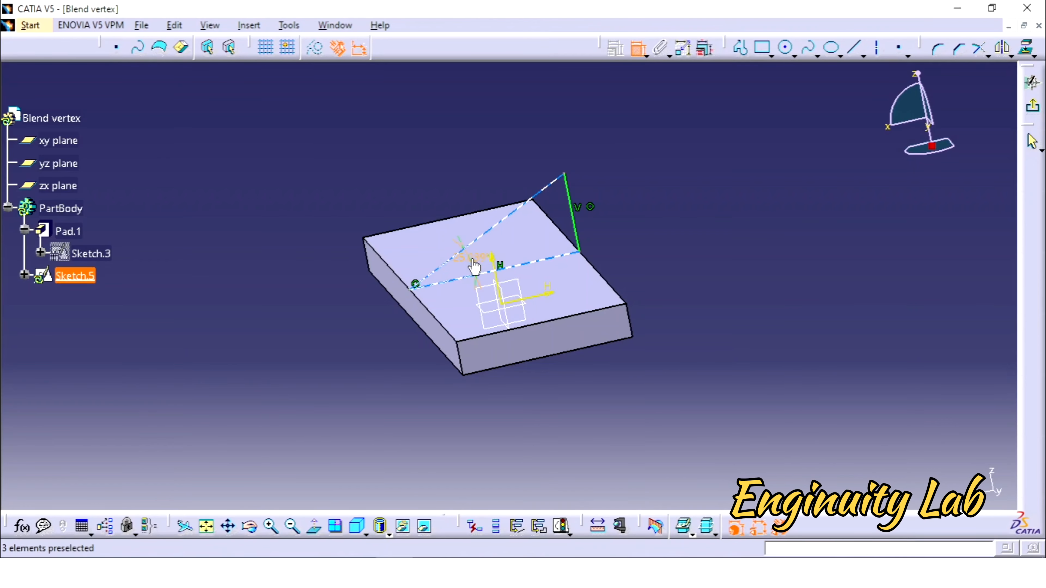
Set the angle between the triangle's base and sloped line to 30 degrees
{"action": "double_click", "coordinate": [469, 257]}
{"action": "type", "text": "30deg"}
{"action": "key", "text": "Return"}
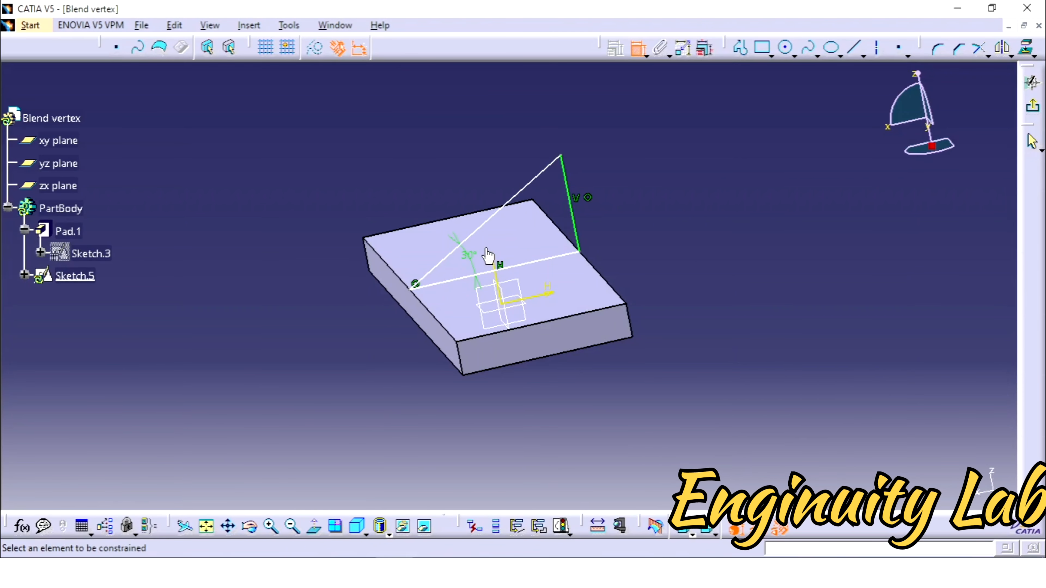
Try to make the triangle's base line coincident with the sketch's horizontal axis, and undo that constraint and the angle change
{"action": "left_click", "coordinate": [534, 263]}
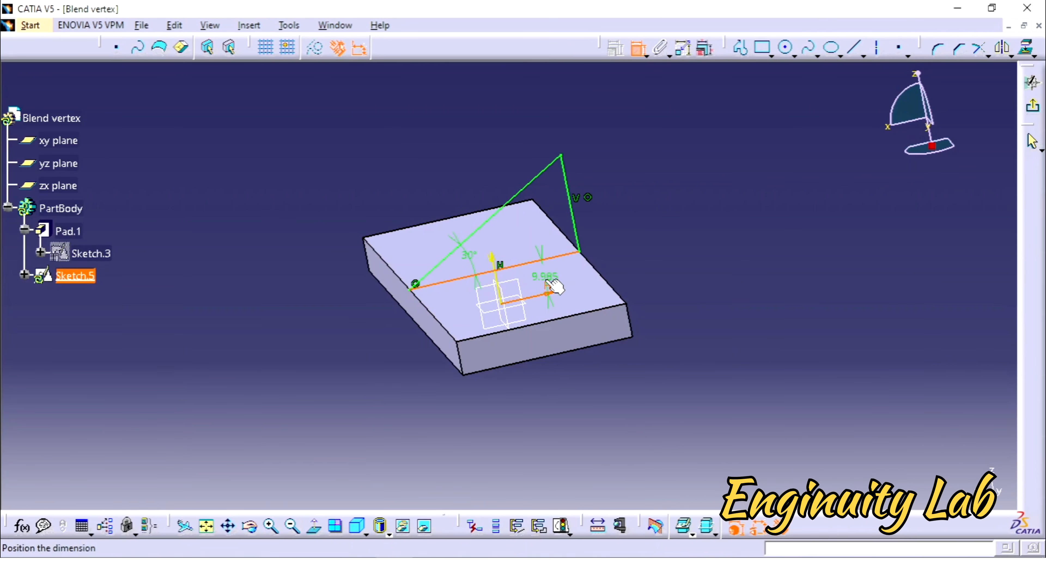
{"action": "right_click", "coordinate": [552, 285]}
{"action": "left_click", "coordinate": [597, 448]}
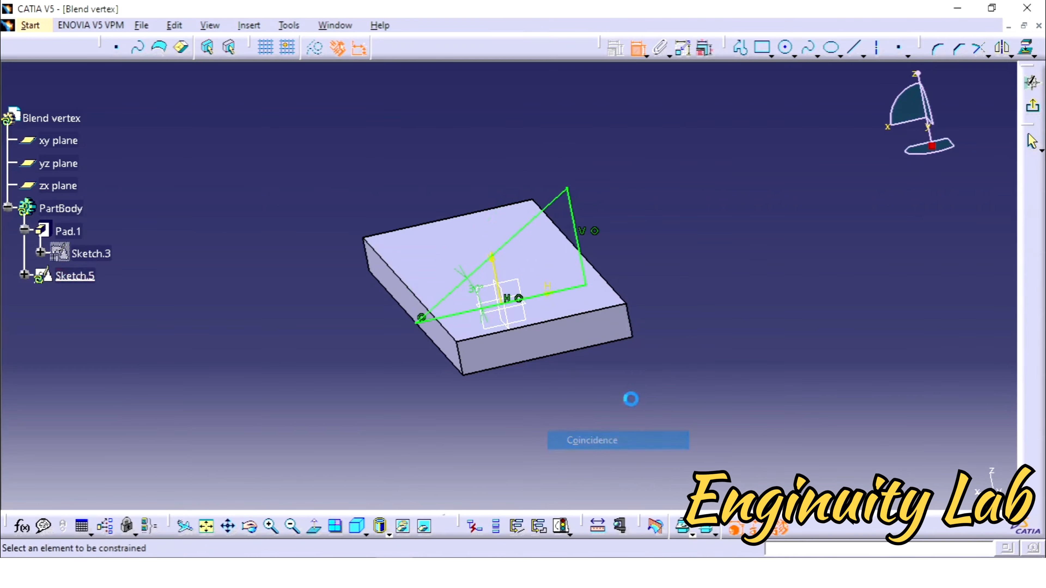
{"action": "mouse_move", "coordinate": [469, 297]}
{"action": "middle_mouse_down"}
{"action": "mouse_move", "coordinate": [541, 259]}
{"action": "mouse_move", "coordinate": [544, 303]}
{"action": "middle_mouse_up"}
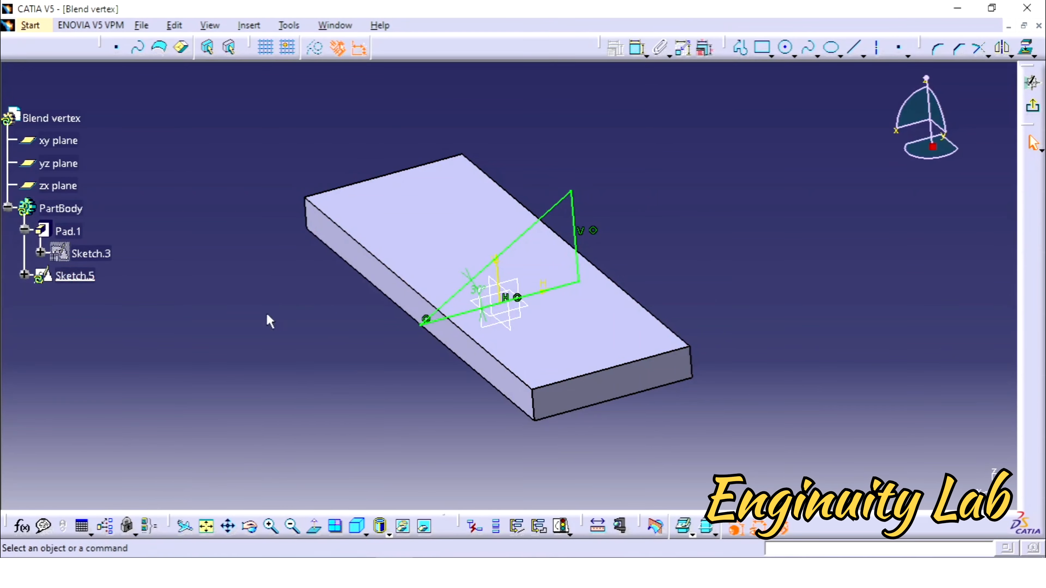
{"action": "key", "text": "ctrl+z"}
{"action": "key", "text": "ctrl+z"}
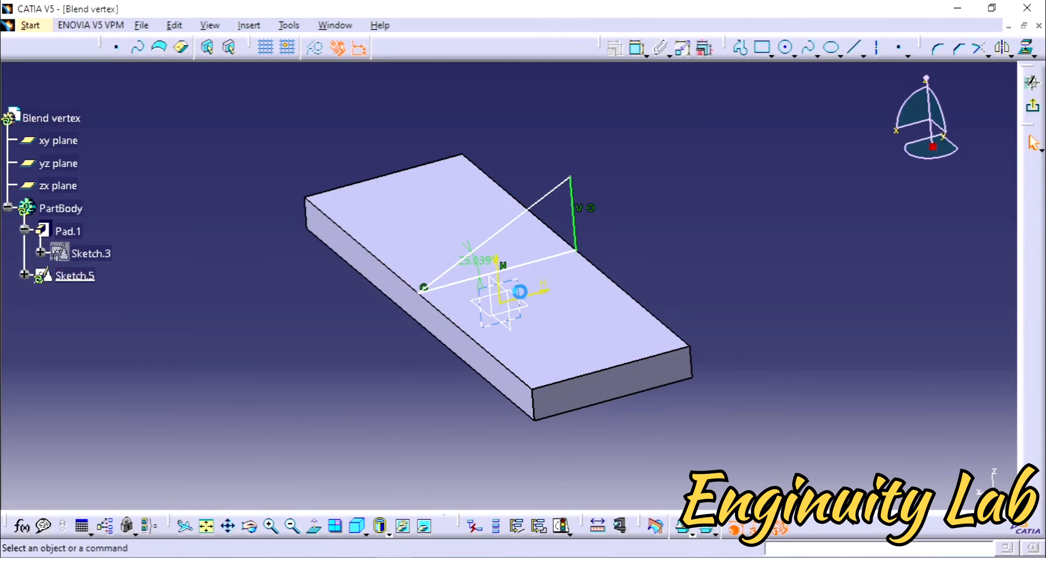
Make the triangle's base line coincident with the pad's top face and finish the sketch
{"action": "left_click", "coordinate": [638, 48]}
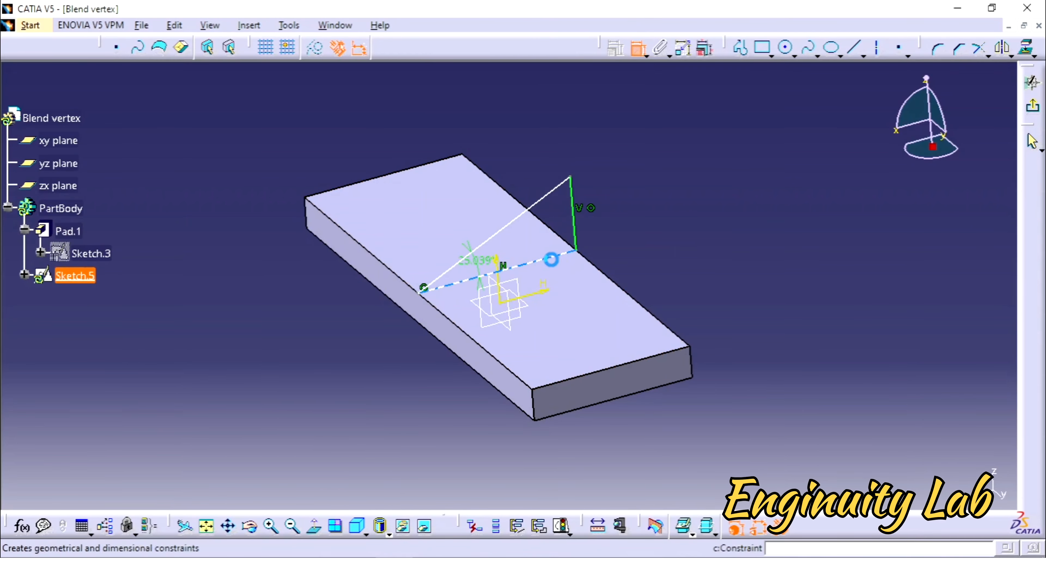
{"action": "left_click", "coordinate": [550, 257]}
{"action": "left_click", "coordinate": [584, 296]}
{"action": "right_click", "coordinate": [651, 238]}
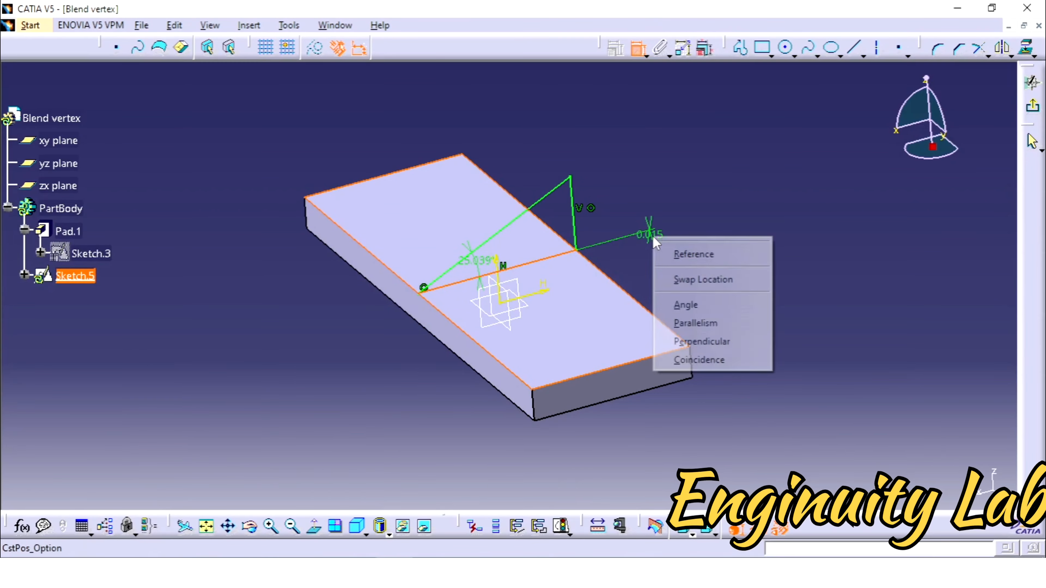
{"action": "left_click", "coordinate": [699, 360]}
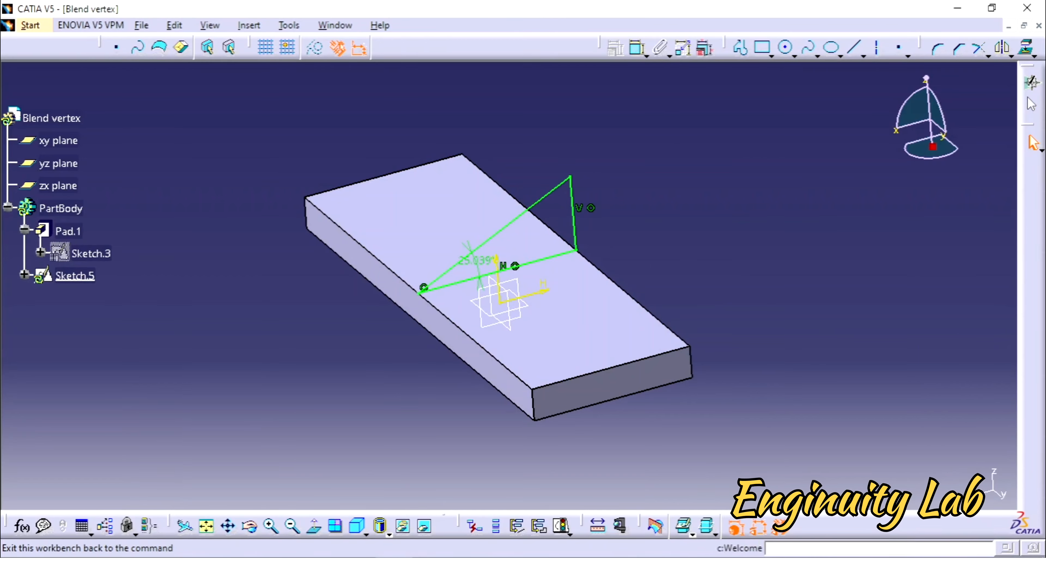
{"action": "left_click", "coordinate": [1032, 106]}
Pad the triangle sketch 10 mm with mirrored extent to form a wedge across the base plate
{"action": "middle_click_drag", "start_coordinate": [803, 124], "coordinate": [470, 125]}
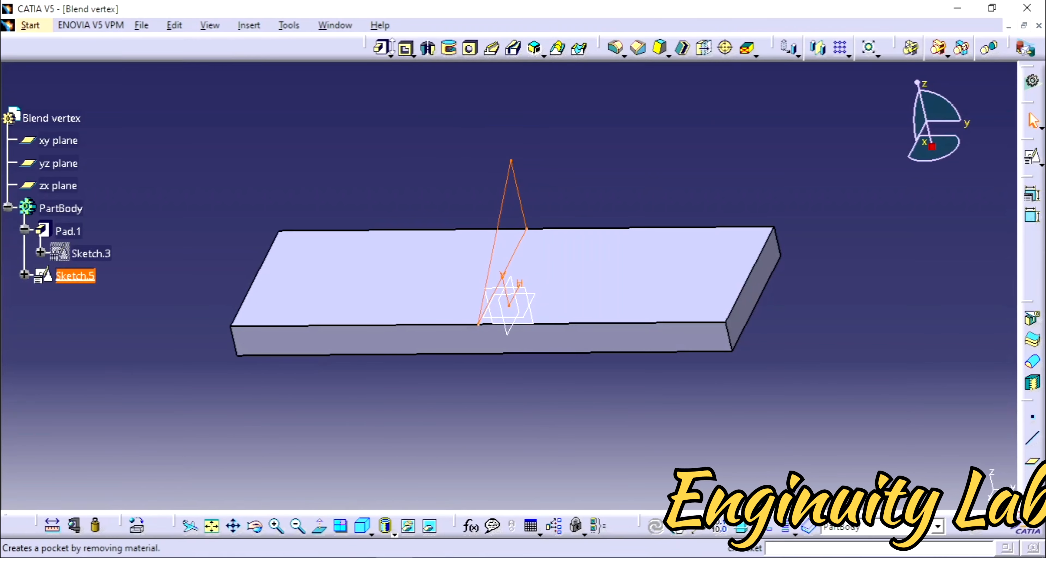
{"action": "left_click", "coordinate": [381, 47]}
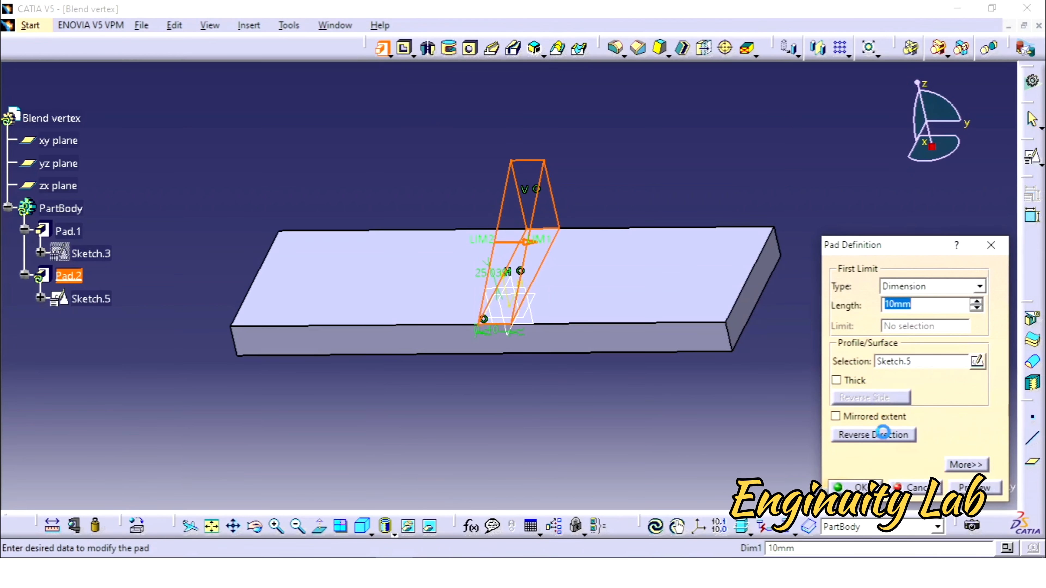
{"action": "left_click", "coordinate": [857, 417]}
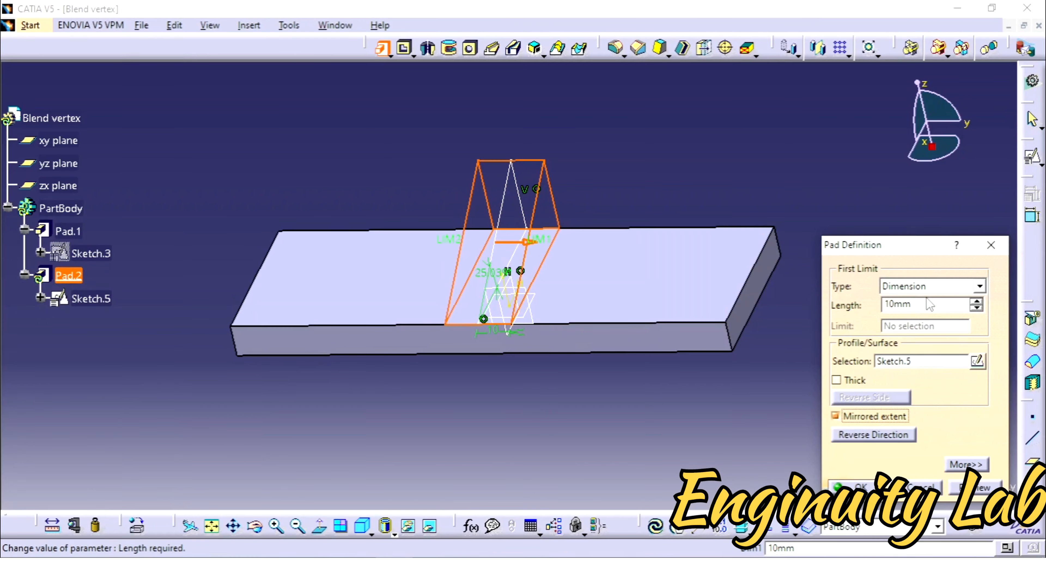
{"action": "left_click", "coordinate": [856, 487]}
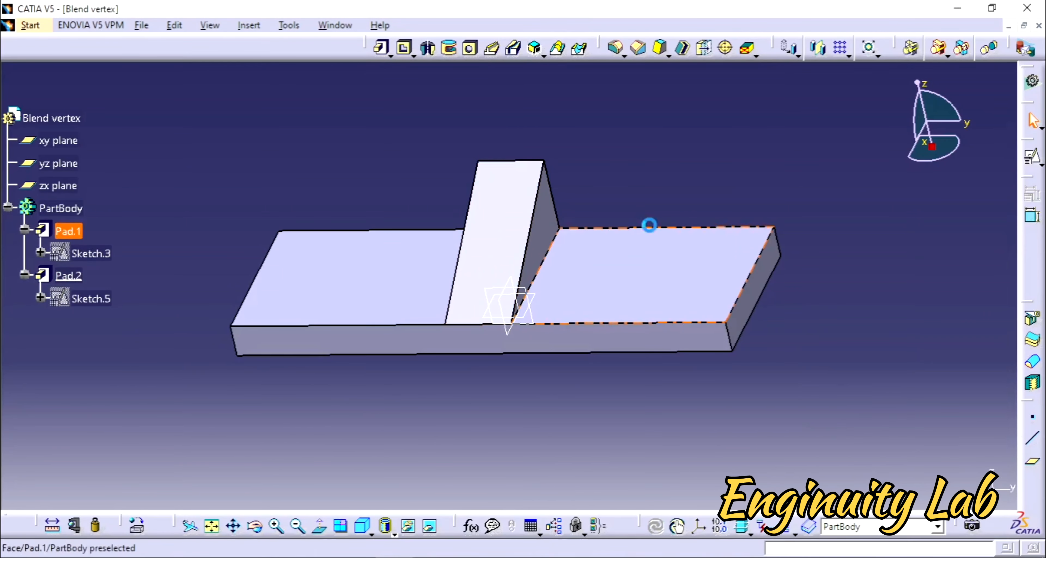
Select seven edges for an edge fillet: the plate's front top edges, the wedge's front edge, and its sloped and side base edges
{"action": "mouse_move", "coordinate": [650, 226]}
{"action": "middle_mouse_down"}
{"action": "mouse_move", "coordinate": [623, 222]}
{"action": "mouse_move", "coordinate": [584, 289]}
{"action": "mouse_move", "coordinate": [660, 206]}
{"action": "mouse_move", "coordinate": [553, 329]}
{"action": "mouse_move", "coordinate": [618, 238]}
{"action": "mouse_move", "coordinate": [644, 224]}
{"action": "middle_mouse_up"}
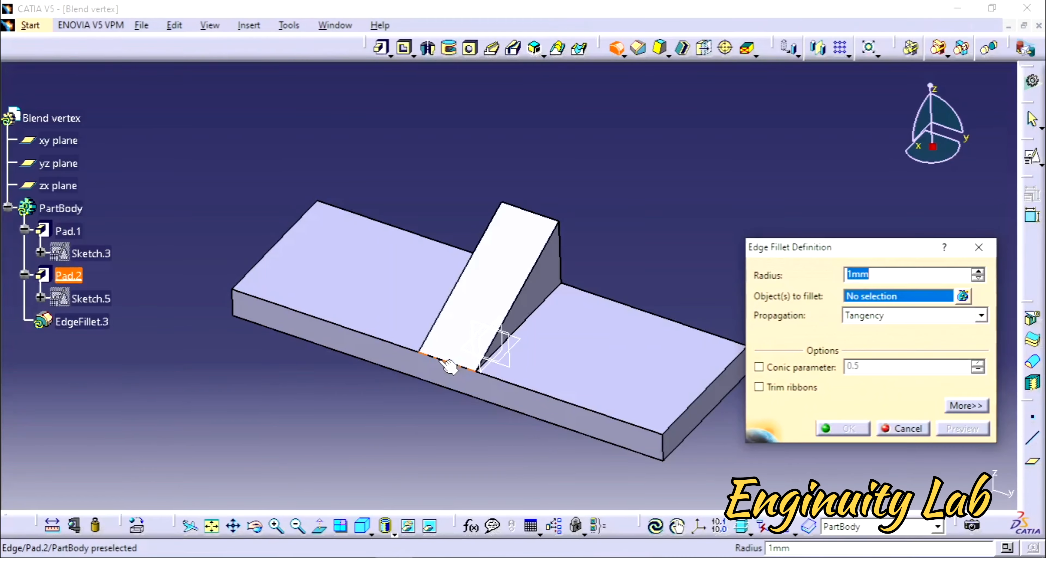
{"action": "left_click", "coordinate": [406, 350]}
{"action": "left_click", "coordinate": [418, 365]}
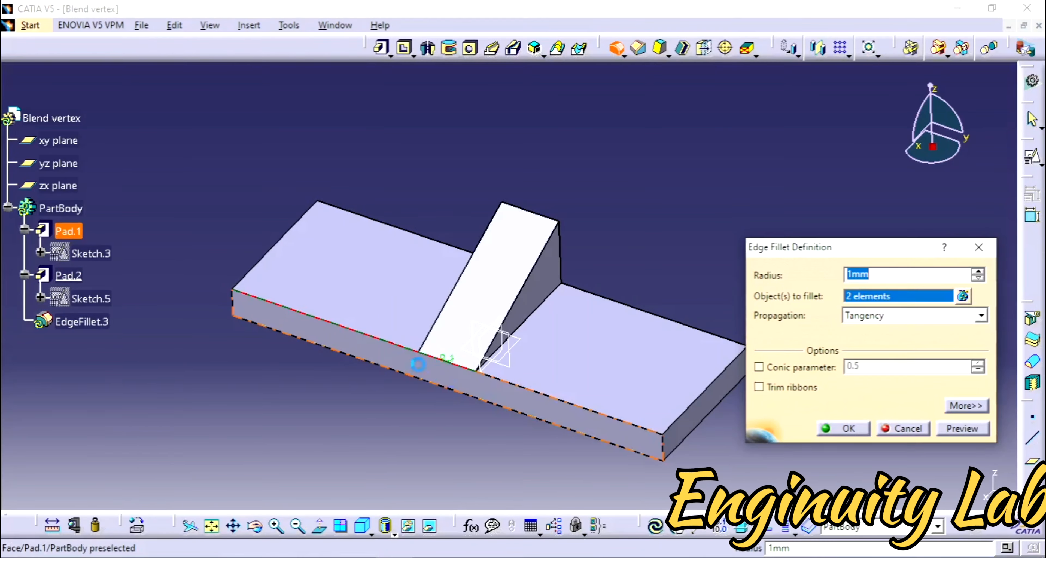
{"action": "left_click", "coordinate": [525, 392]}
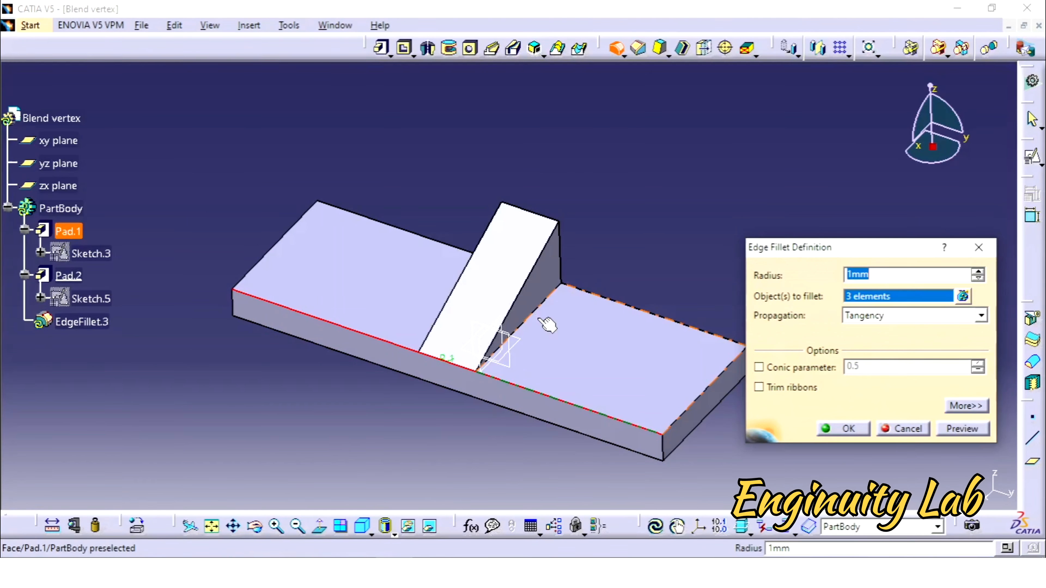
{"action": "left_click", "coordinate": [542, 320]}
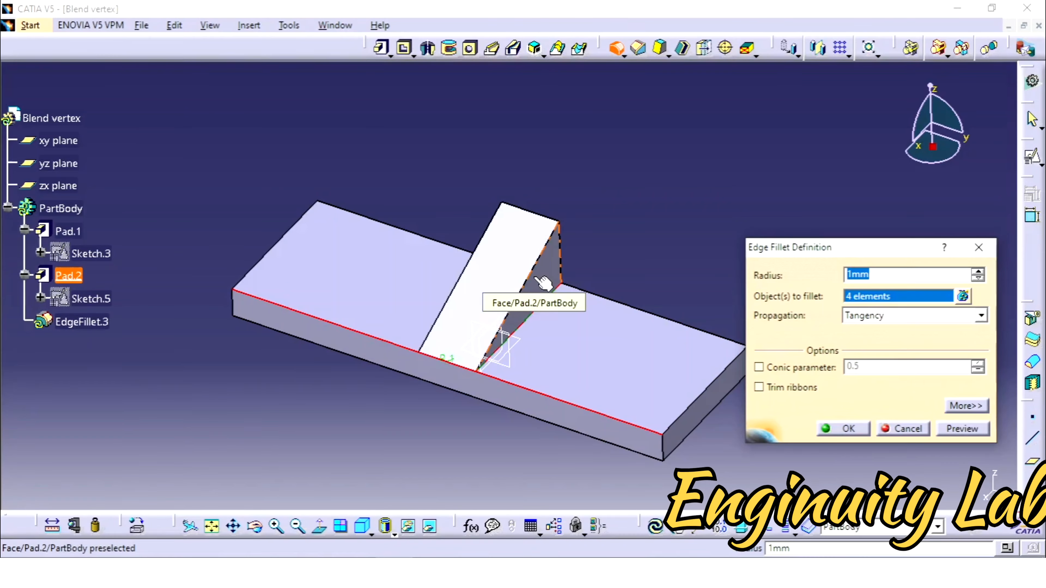
{"action": "left_click", "coordinate": [506, 282]}
{"action": "middle_click_drag", "start_coordinate": [400, 321], "coordinate": [531, 359]}
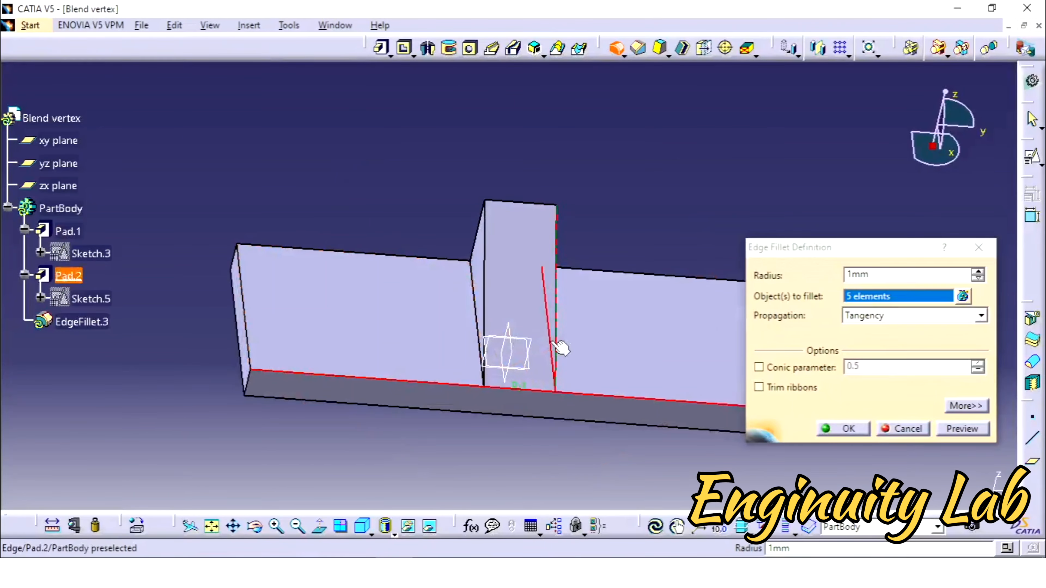
{"action": "left_click", "coordinate": [480, 296]}
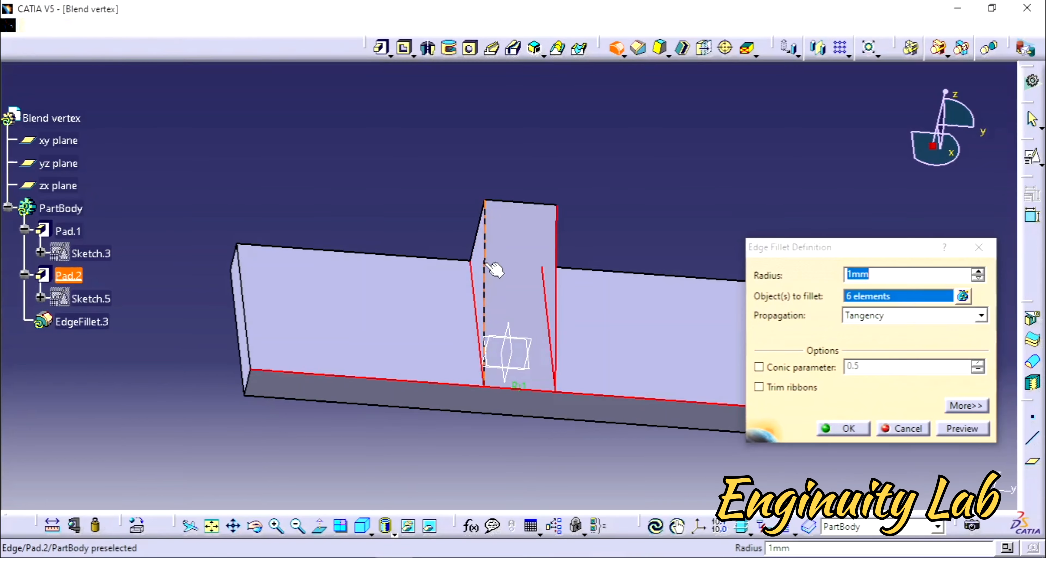
{"action": "left_click", "coordinate": [605, 312]}
{"action": "middle_click_drag", "start_coordinate": [507, 352], "coordinate": [520, 357]}
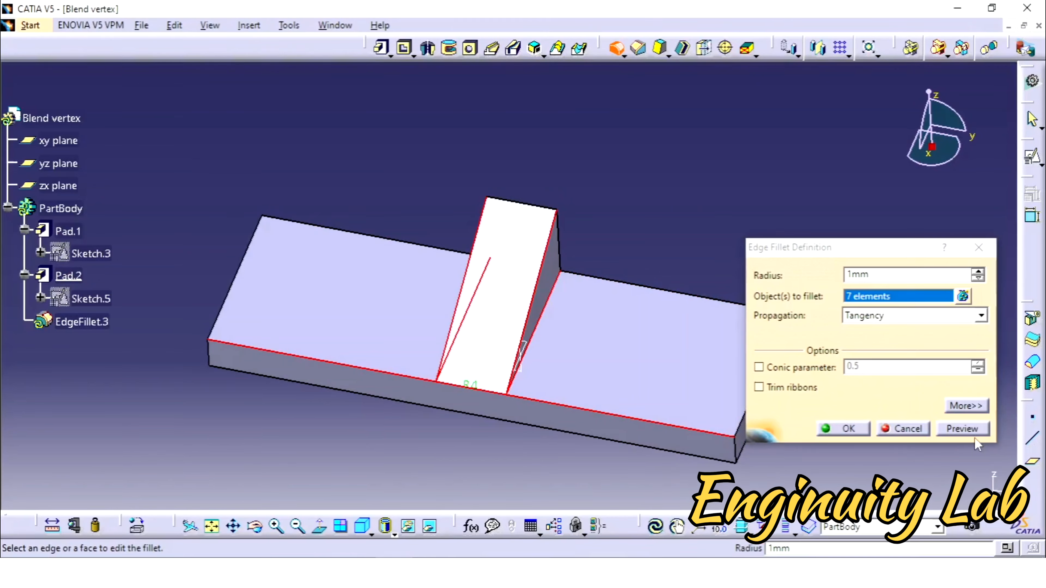
Preview the edge fillet, set its radius to 5 mm and create it
{"action": "left_click", "coordinate": [961, 430]}
{"action": "double_click", "coordinate": [848, 275]}
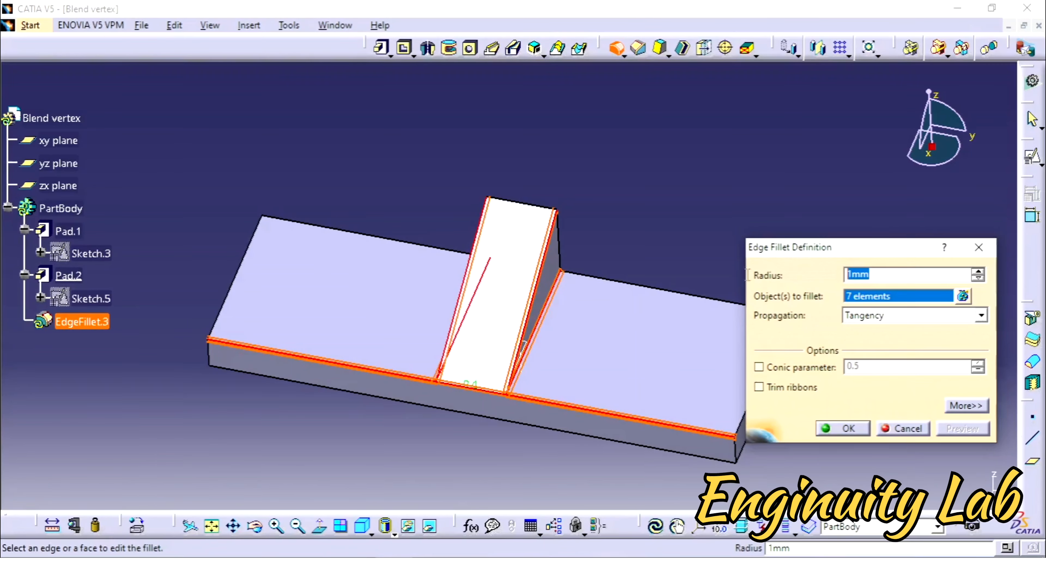
{"action": "type", "text": "5"}
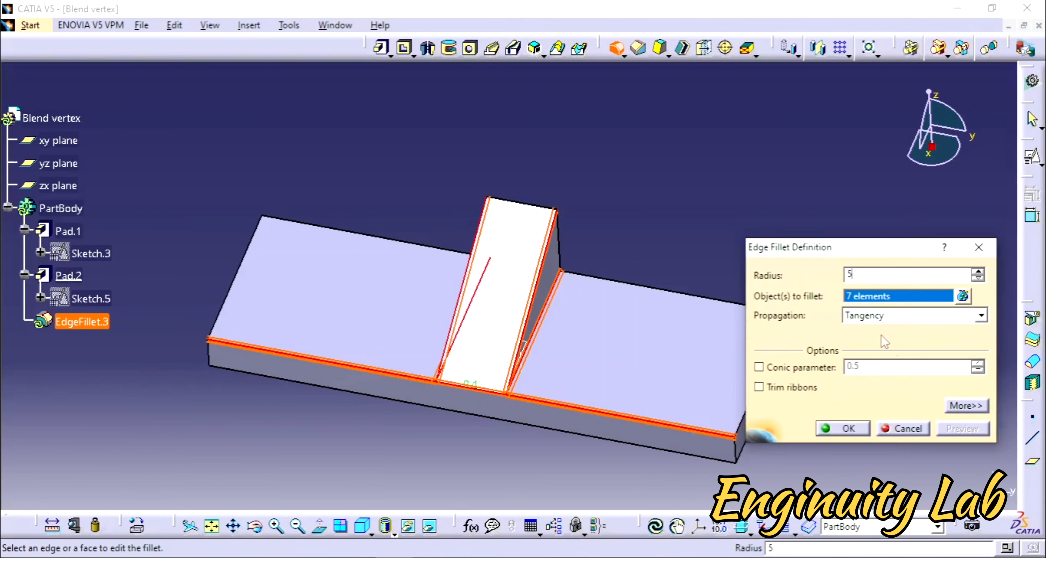
{"action": "left_click", "coordinate": [840, 428]}
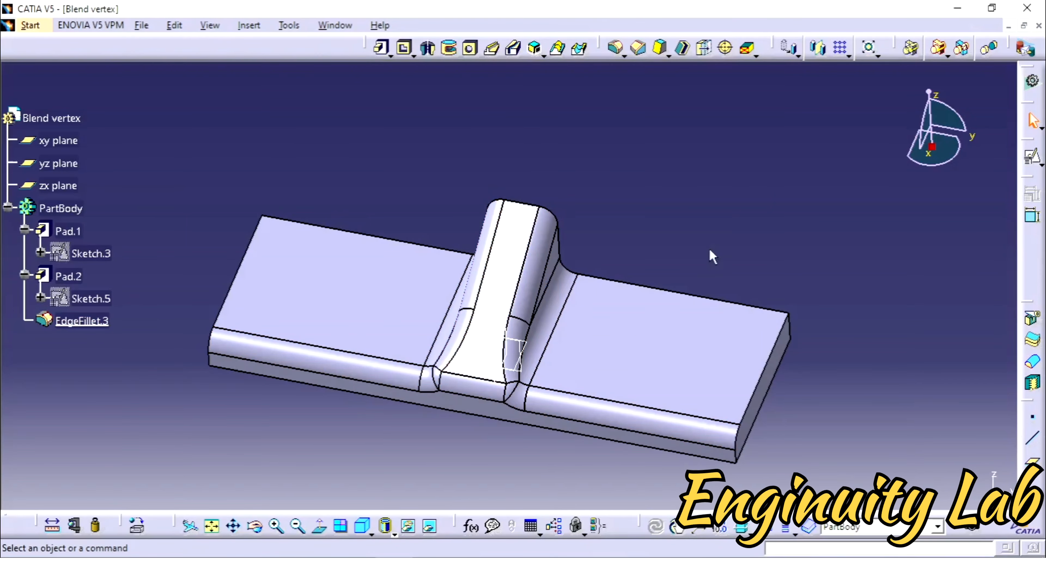
Reopen the edge fillet around the wedge and set its radius to 2 mm
{"action": "middle_click_drag", "start_coordinate": [710, 252], "coordinate": [642, 291]}
{"action": "middle_click_drag", "start_coordinate": [354, 366], "coordinate": [466, 365]}
{"action": "middle_click_drag", "start_coordinate": [612, 401], "coordinate": [470, 442]}
{"action": "double_click", "coordinate": [84, 322]}
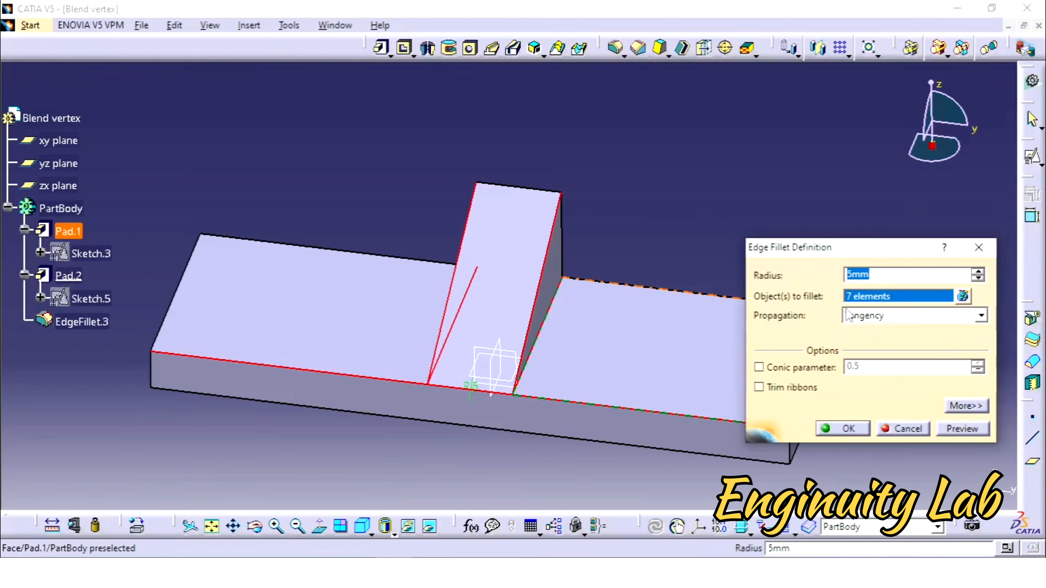
{"action": "left_click", "coordinate": [842, 429]}
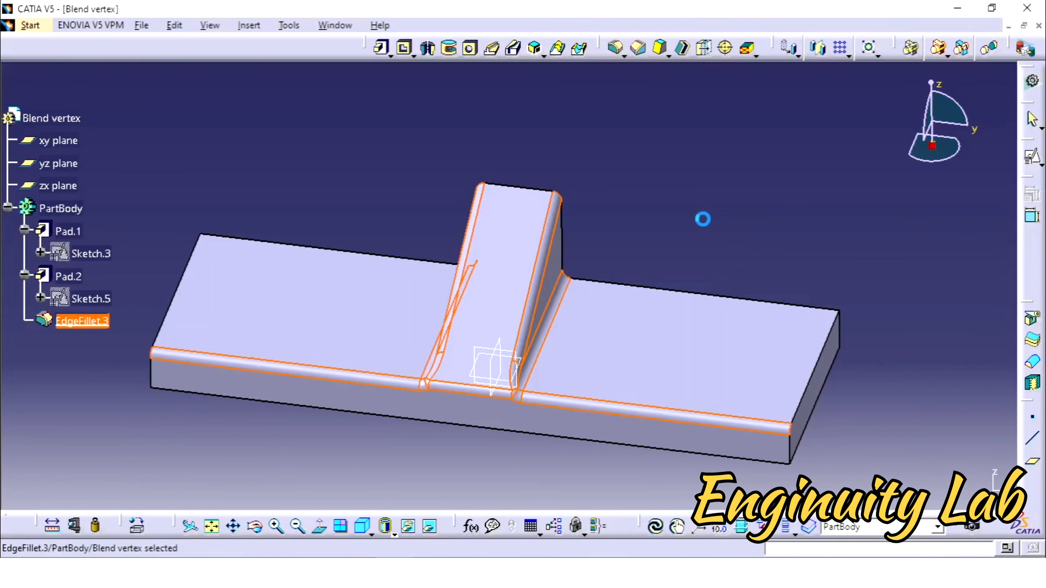
Check the corners at the wedge's front edge and delete the edge fillet
{"action": "middle_click_drag", "start_coordinate": [661, 226], "coordinate": [554, 247]}
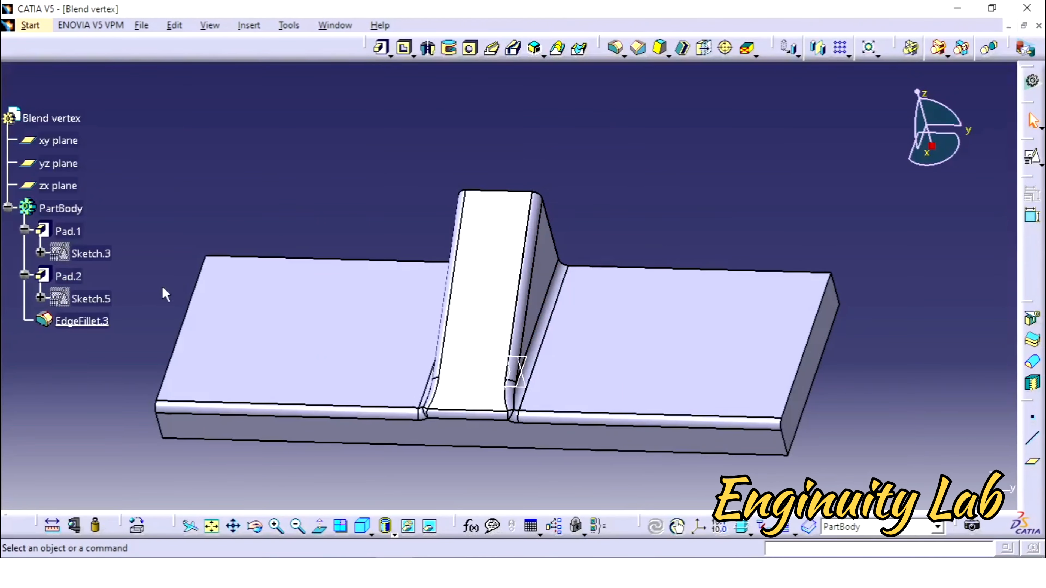
{"action": "left_click", "coordinate": [508, 407]}
{"action": "middle_click_drag", "start_coordinate": [509, 407], "coordinate": [537, 347]}
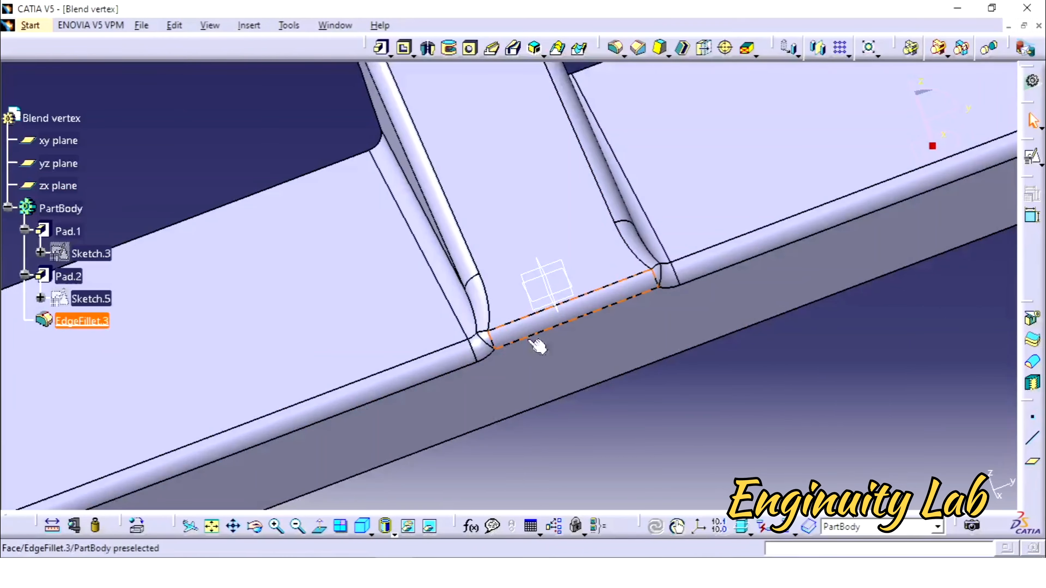
{"action": "middle_click_drag", "start_coordinate": [677, 293], "coordinate": [497, 367]}
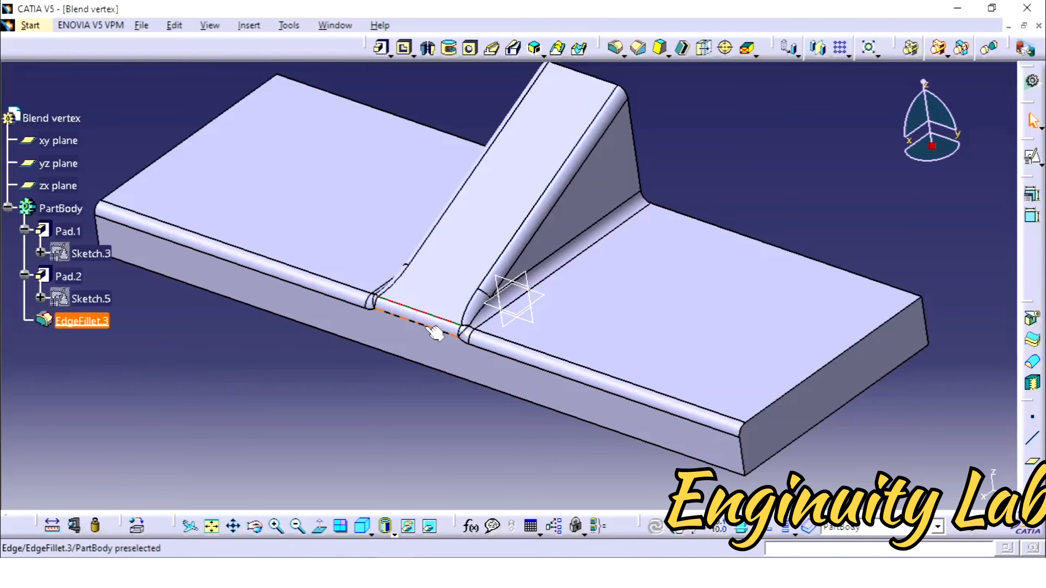
{"action": "left_click", "coordinate": [412, 317]}
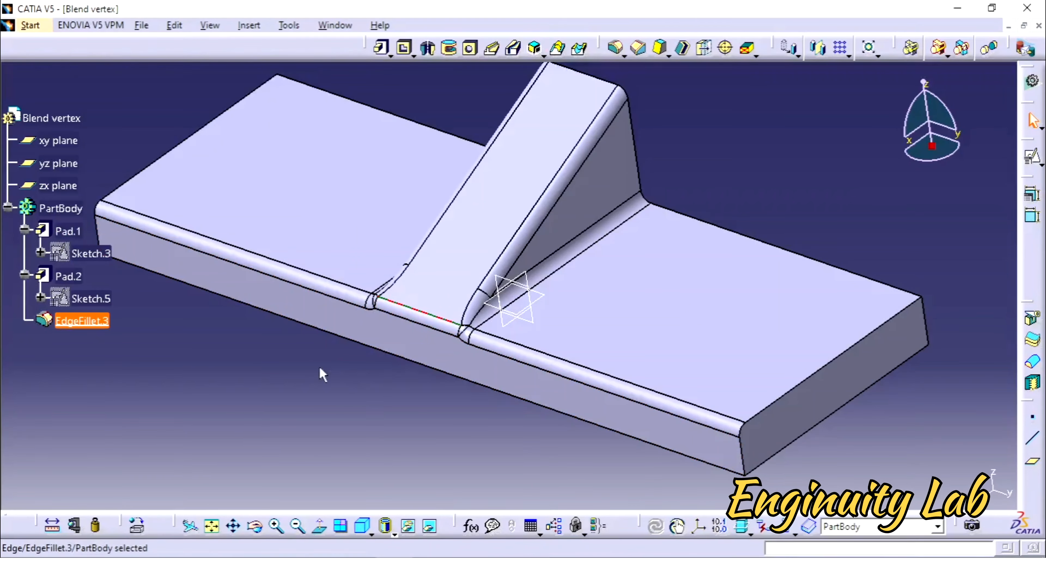
{"action": "left_click", "coordinate": [322, 375]}
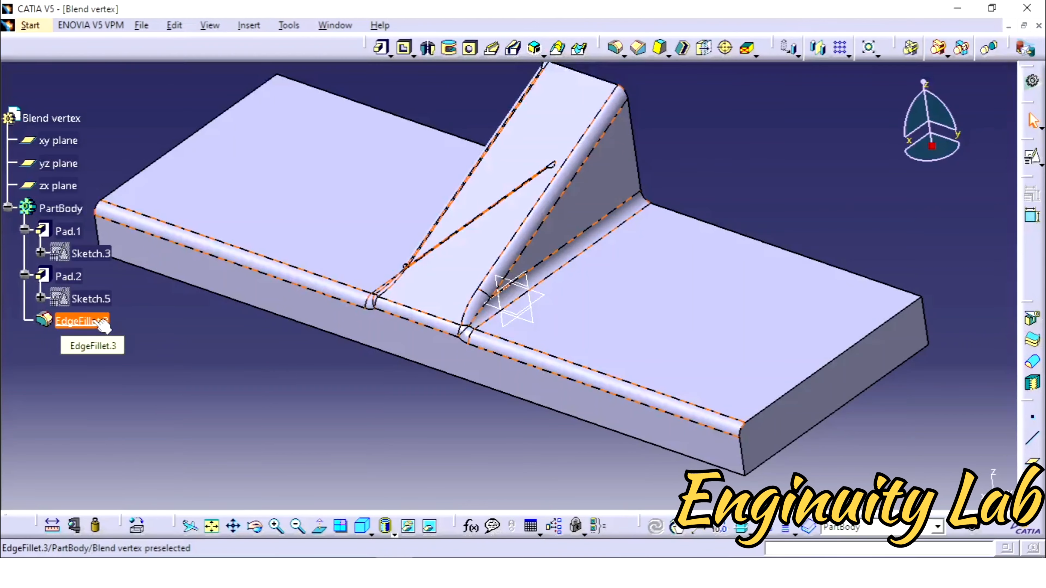
{"action": "left_click", "coordinate": [83, 321]}
{"action": "key", "text": "Delete"}
{"action": "key", "text": "Return"}
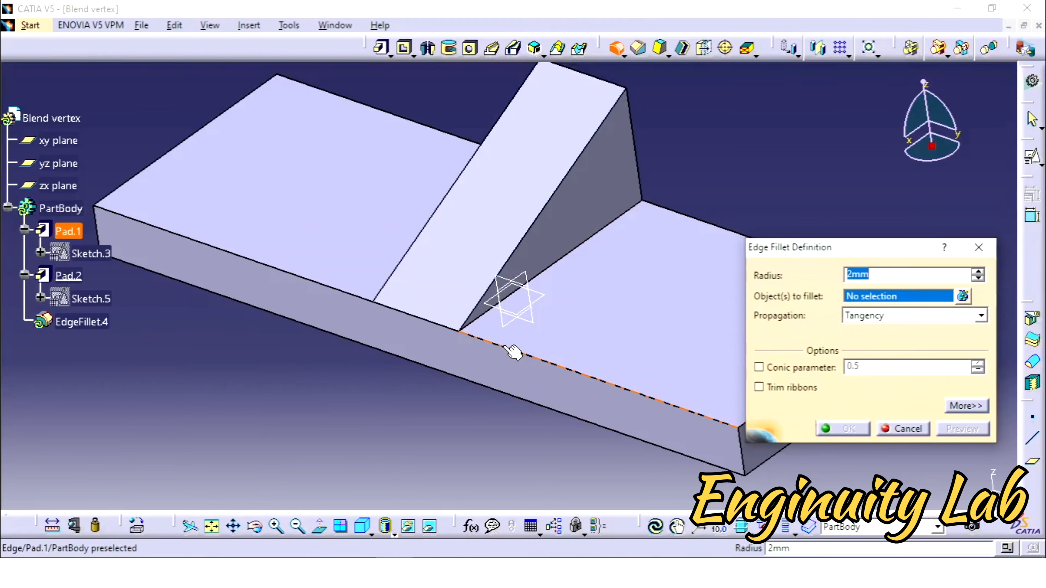
Create a 2 mm edge fillet on the plate's front top edges, the wedge's front edge, and its sloped and side base edges
{"action": "left_click", "coordinate": [444, 325]}
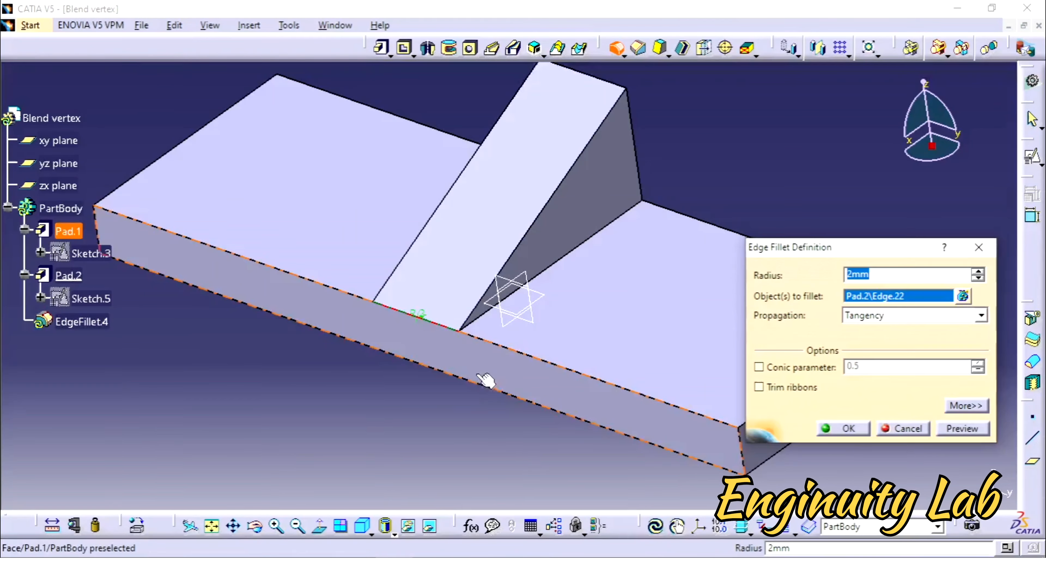
{"action": "left_click", "coordinate": [512, 350]}
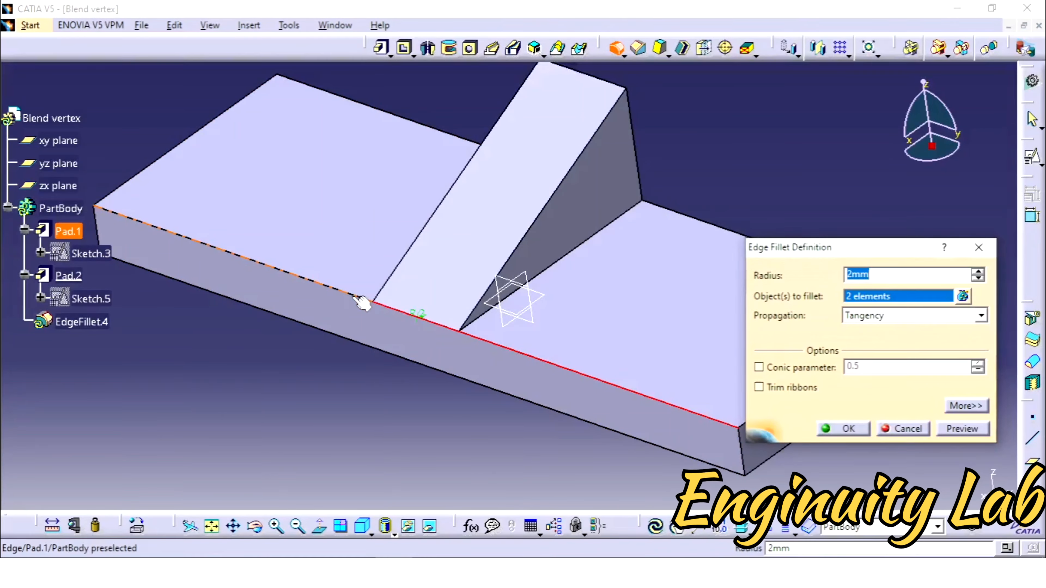
{"action": "left_click", "coordinate": [370, 302]}
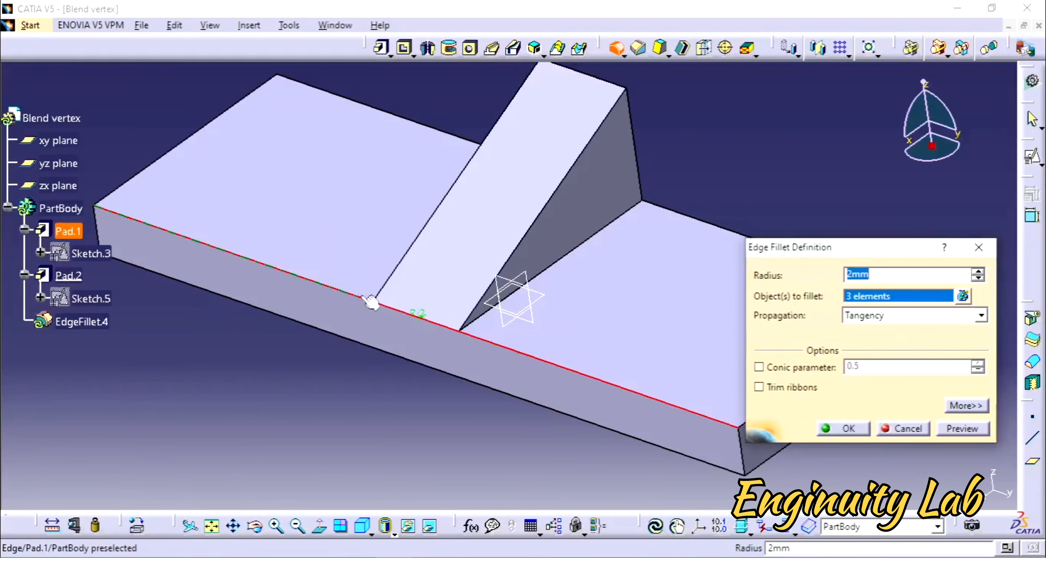
{"action": "left_click", "coordinate": [561, 258]}
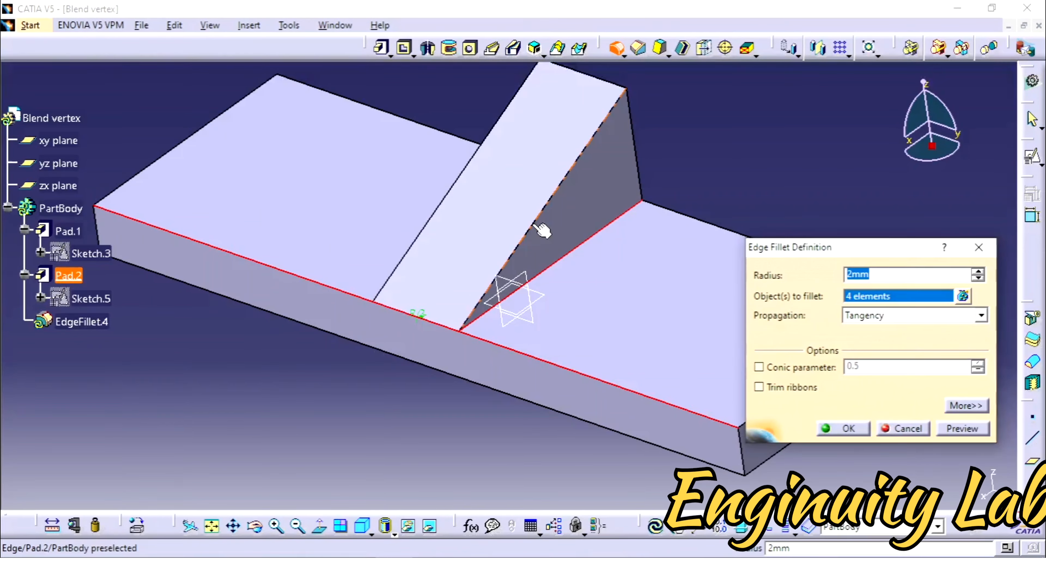
{"action": "left_click", "coordinate": [534, 224]}
{"action": "middle_click_drag", "start_coordinate": [383, 227], "coordinate": [513, 260]}
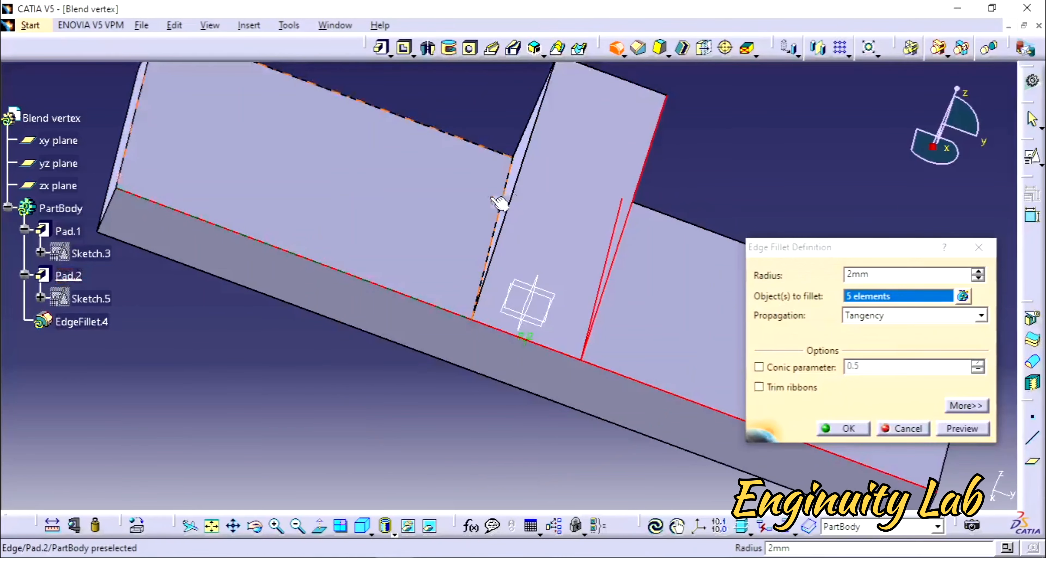
{"action": "middle_click_drag", "start_coordinate": [500, 202], "coordinate": [471, 250]}
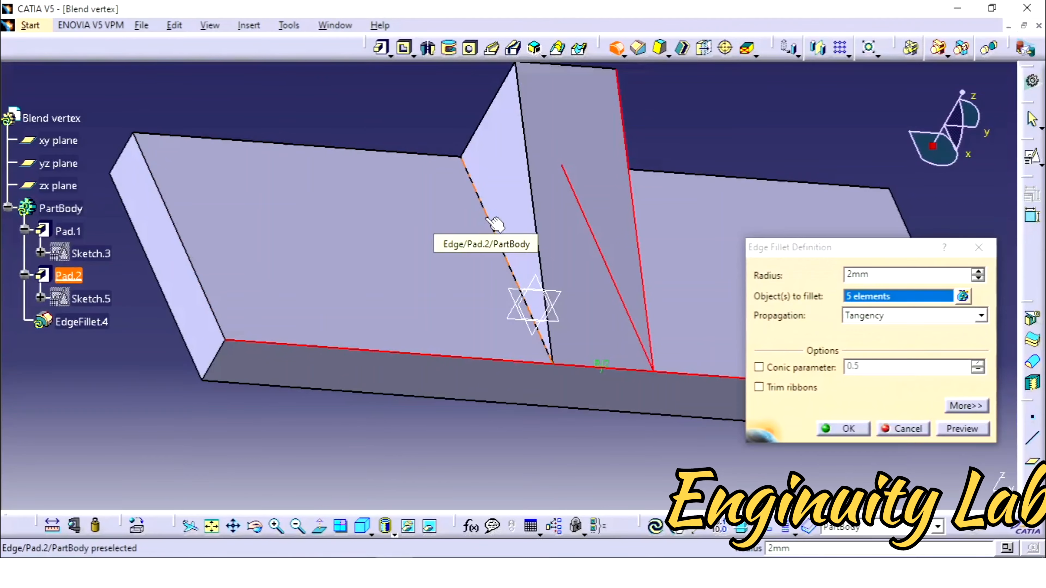
{"action": "left_click", "coordinate": [539, 193]}
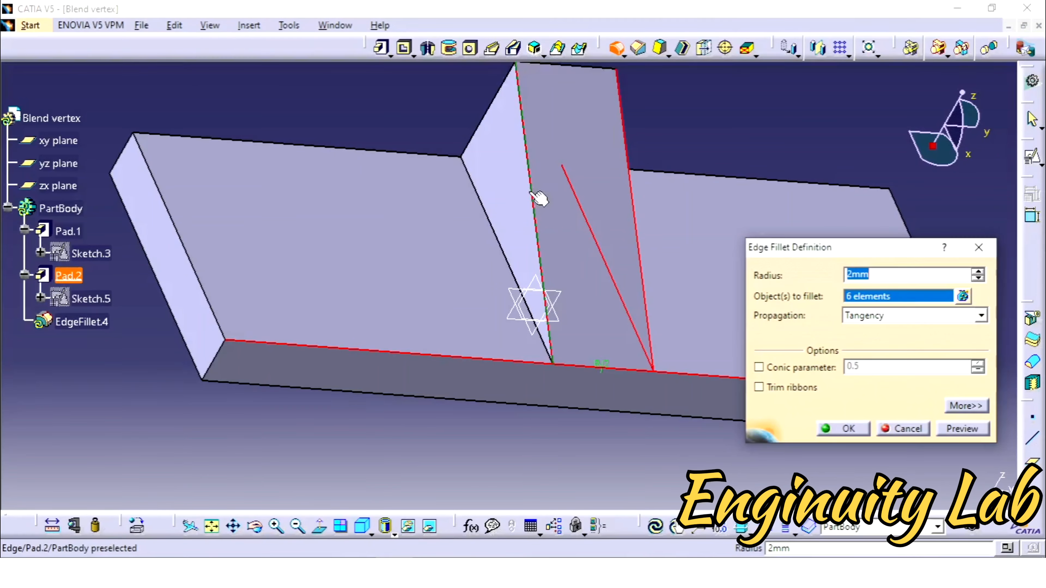
{"action": "left_click", "coordinate": [499, 241]}
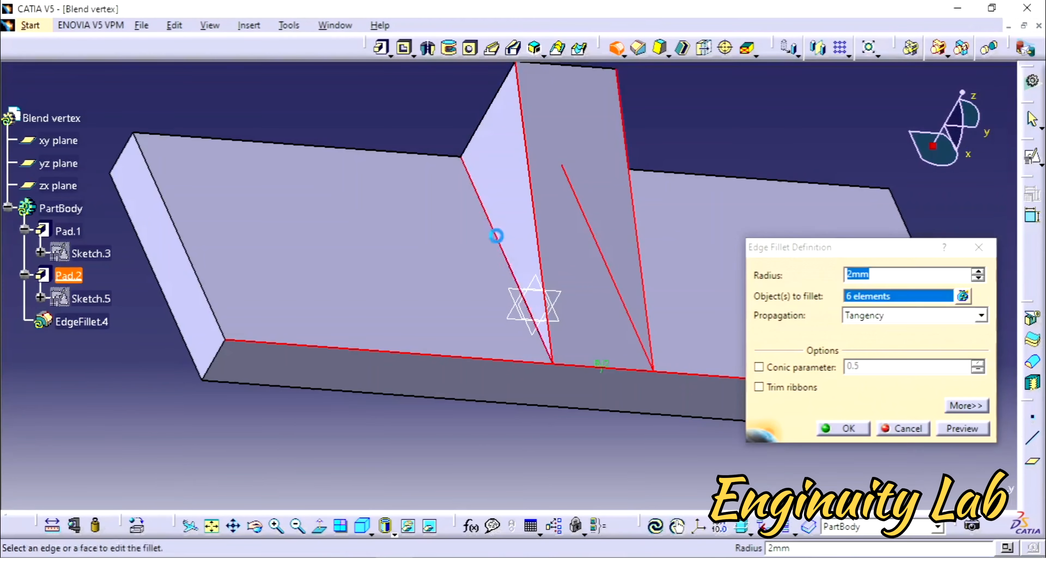
{"action": "middle_click_drag", "start_coordinate": [556, 286], "coordinate": [442, 292]}
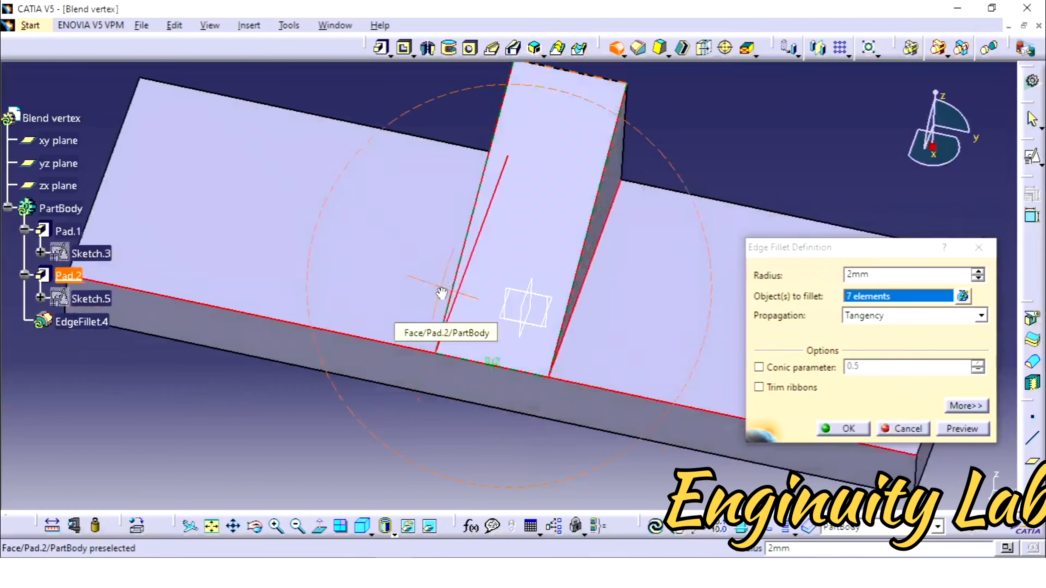
{"action": "left_click", "coordinate": [961, 429]}
{"action": "left_click", "coordinate": [842, 428]}
Examine the fillet corners where the wedge meets the plate's front edge
{"action": "left_click", "coordinate": [749, 157]}
{"action": "middle_click_drag", "start_coordinate": [746, 156], "coordinate": [544, 366]}
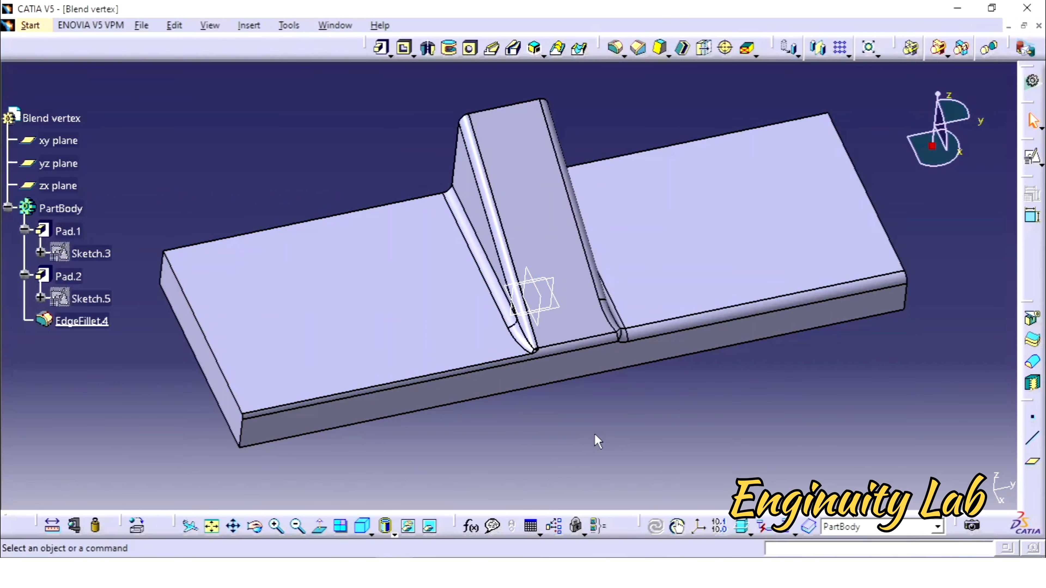
{"action": "middle_click_drag", "start_coordinate": [591, 425], "coordinate": [541, 401]}
{"action": "left_click", "coordinate": [505, 398]}
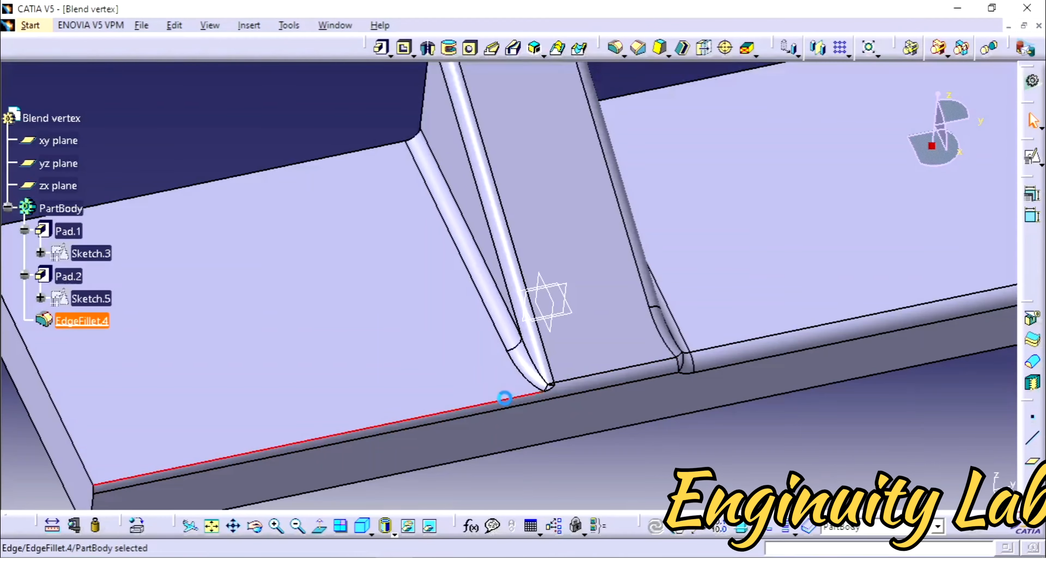
{"action": "left_click", "coordinate": [524, 372]}
{"action": "middle_click_drag", "start_coordinate": [667, 341], "coordinate": [539, 375]}
{"action": "left_click", "coordinate": [603, 346]}
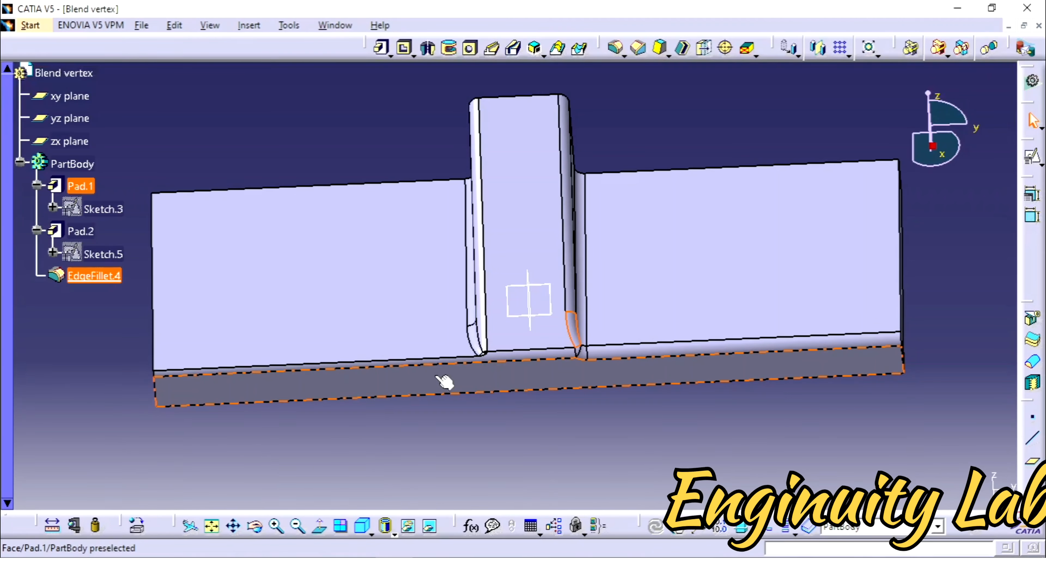
Try to add blend corners with a 10 mm setback at both front vertices of the wedge in the existing edge fillet
{"action": "double_click", "coordinate": [86, 274]}
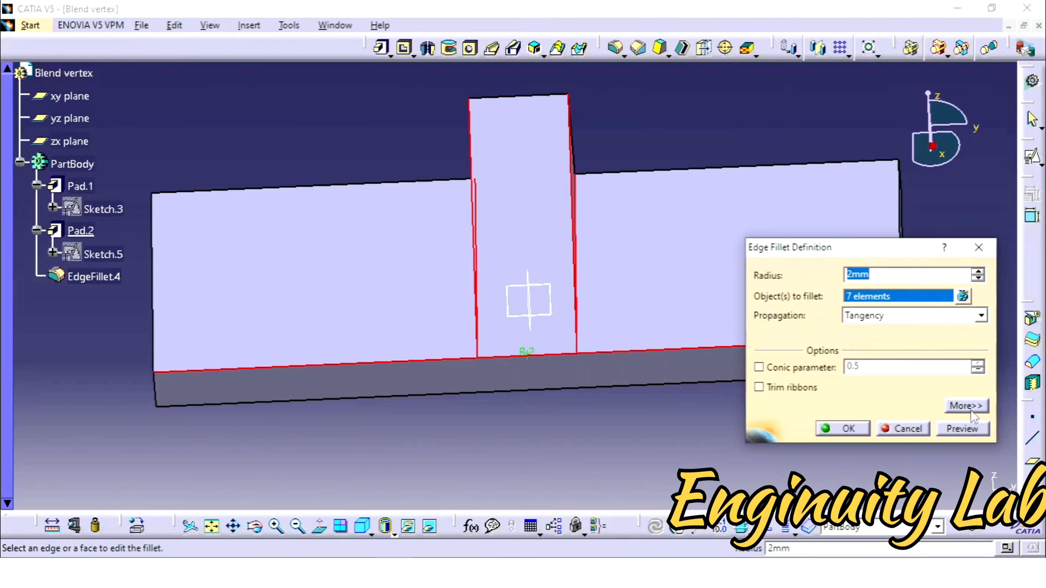
{"action": "left_click", "coordinate": [968, 408]}
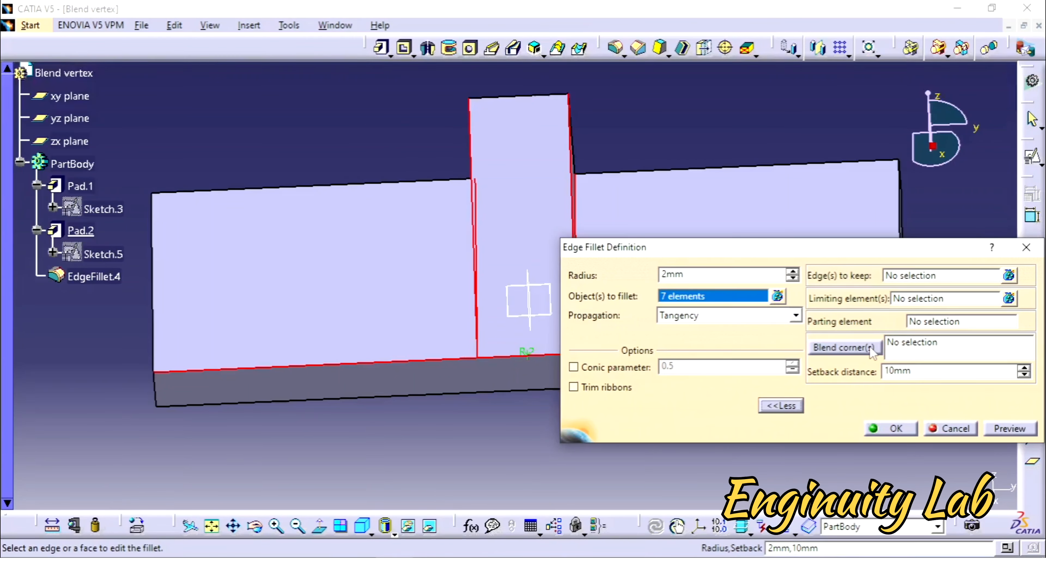
{"action": "left_click", "coordinate": [870, 347]}
{"action": "middle_click_drag", "start_coordinate": [460, 439], "coordinate": [374, 386]}
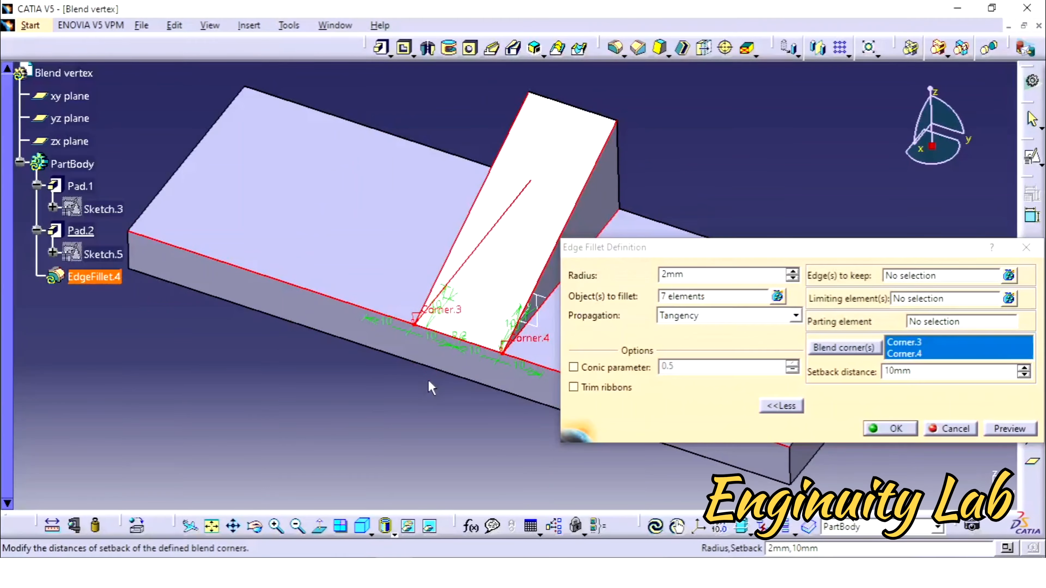
{"action": "left_click", "coordinate": [932, 370]}
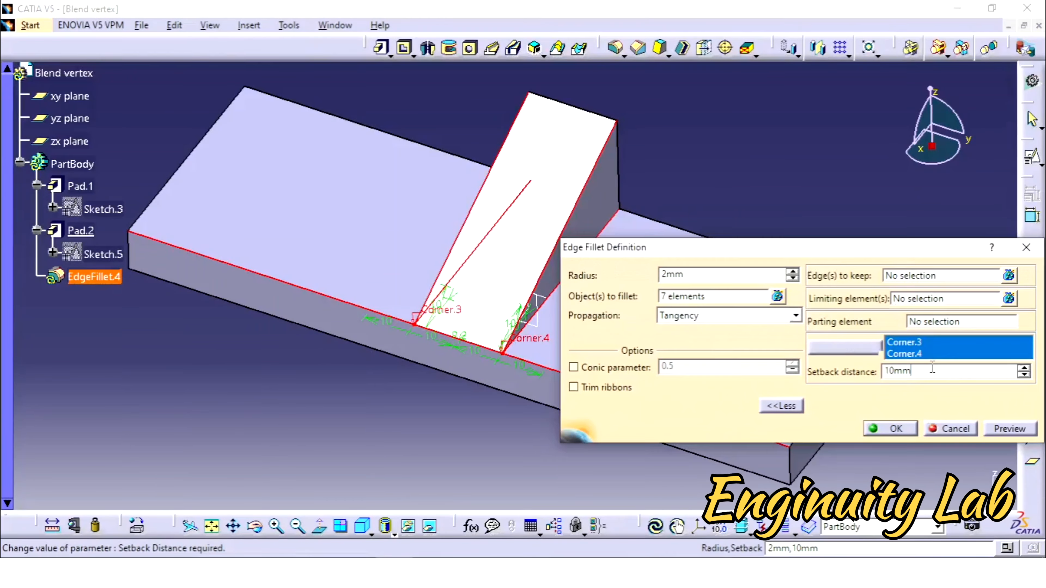
{"action": "left_click", "coordinate": [903, 431]}
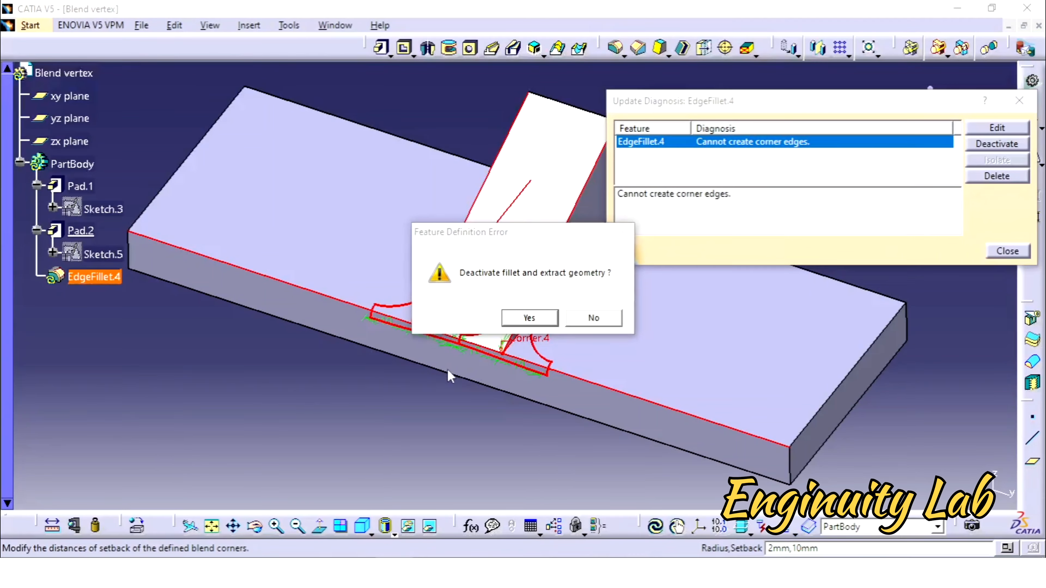
Deactivate the edge fillet and extract its geometry, and delete the extracted geometry set from the part
{"action": "left_click_drag", "start_coordinate": [522, 233], "coordinate": [763, 232]}
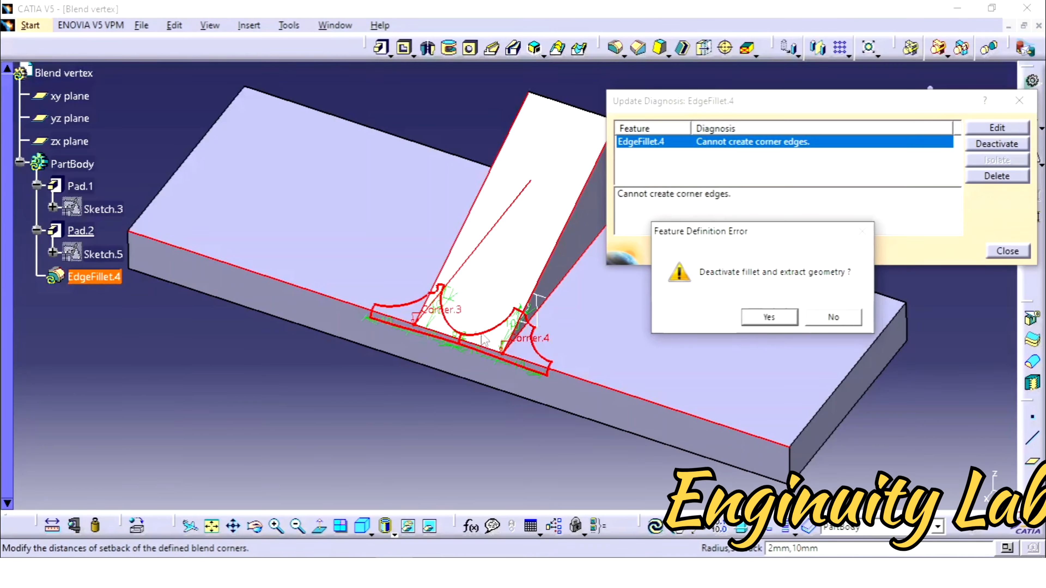
{"action": "left_click", "coordinate": [769, 317]}
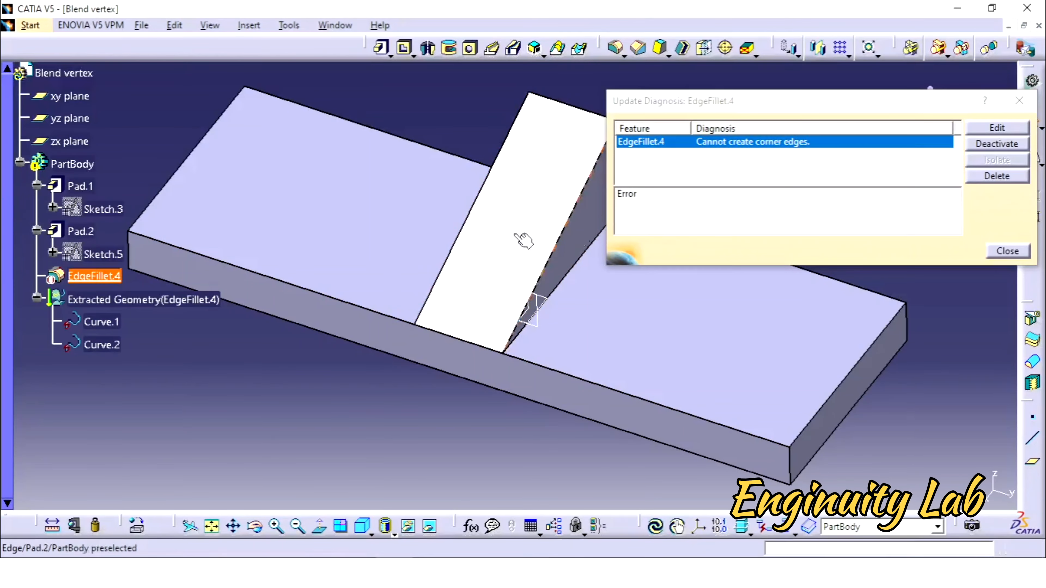
{"action": "left_click", "coordinate": [1016, 253]}
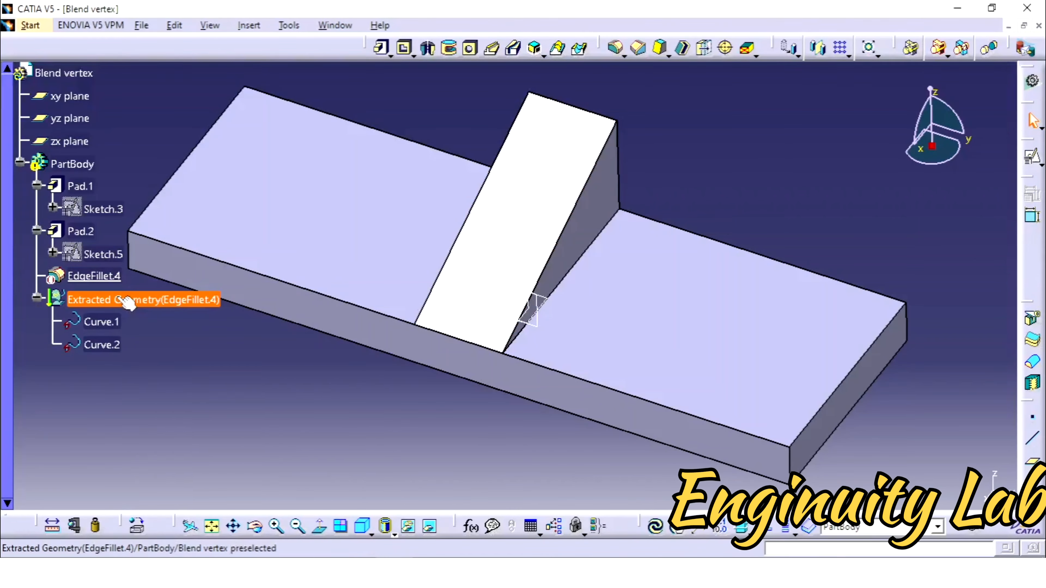
{"action": "right_click", "coordinate": [127, 303]}
{"action": "left_click", "coordinate": [160, 458]}
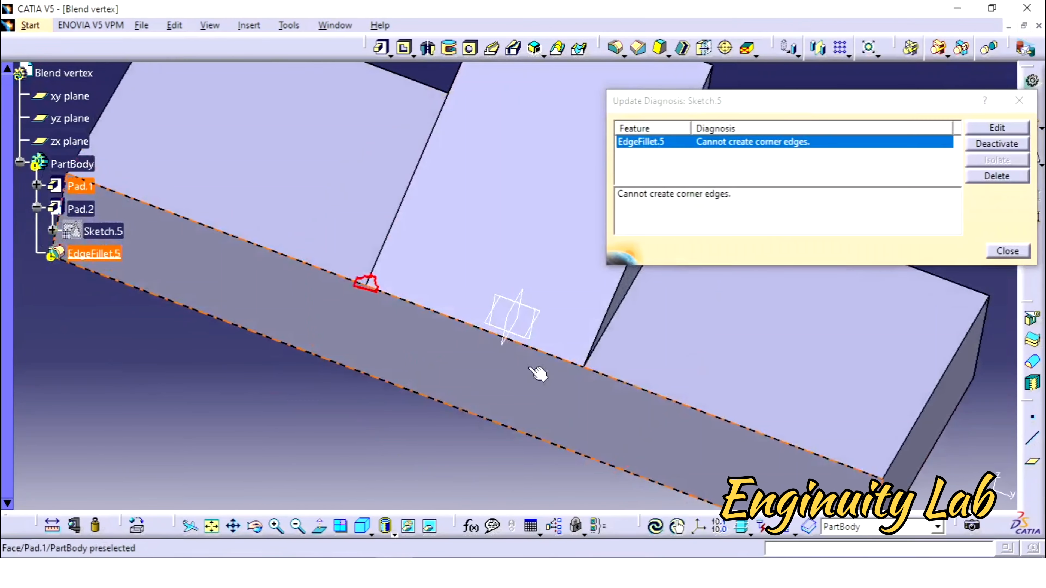
Dismiss the update diagnosis and delete the edge fillet from the part
{"action": "middle_click_drag", "start_coordinate": [530, 368], "coordinate": [547, 443]}
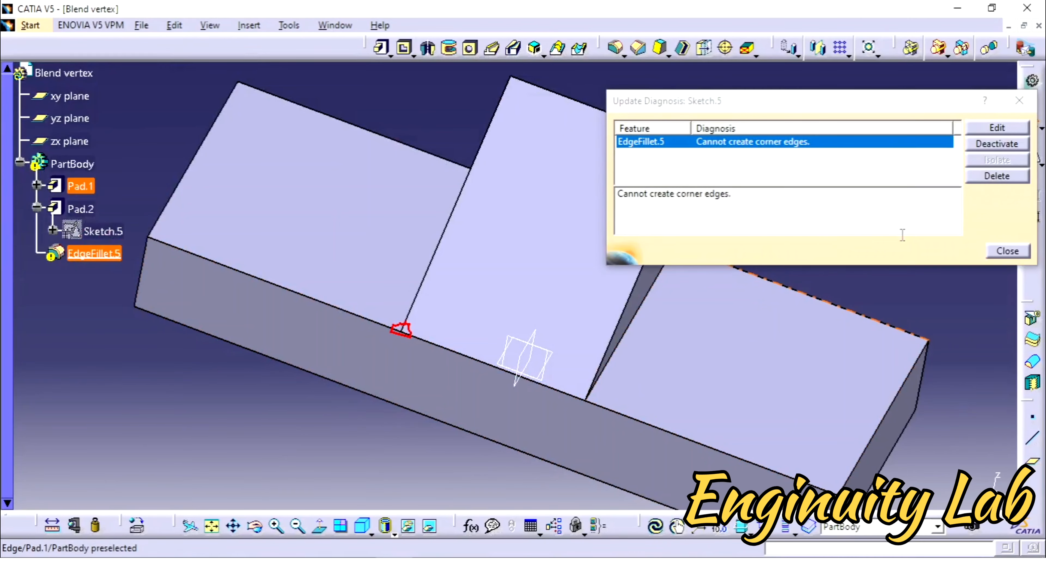
{"action": "left_click", "coordinate": [1013, 108]}
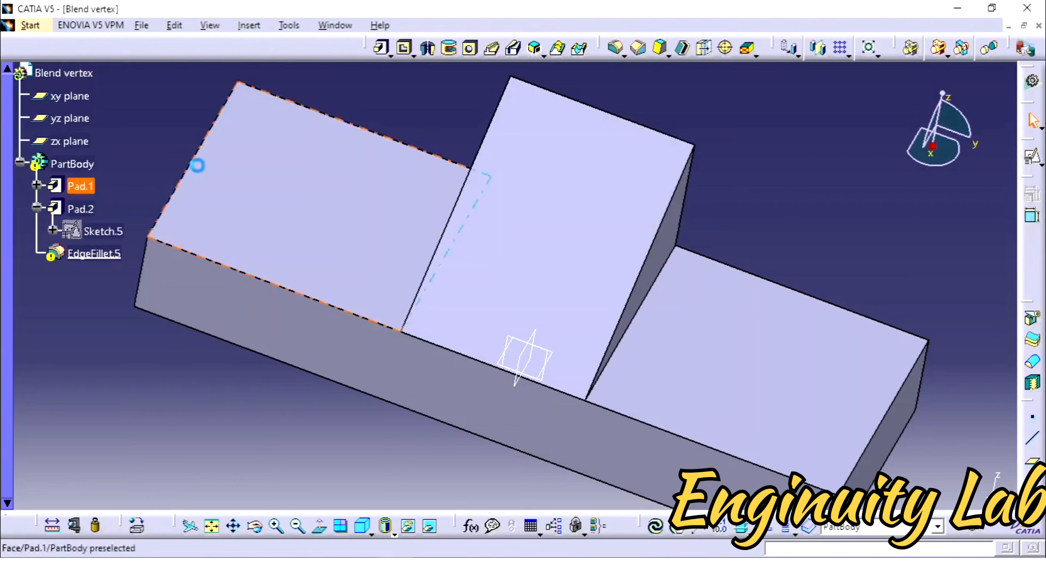
{"action": "left_click", "coordinate": [92, 259]}
{"action": "key", "text": "Delete"}
{"action": "key", "text": "Return"}
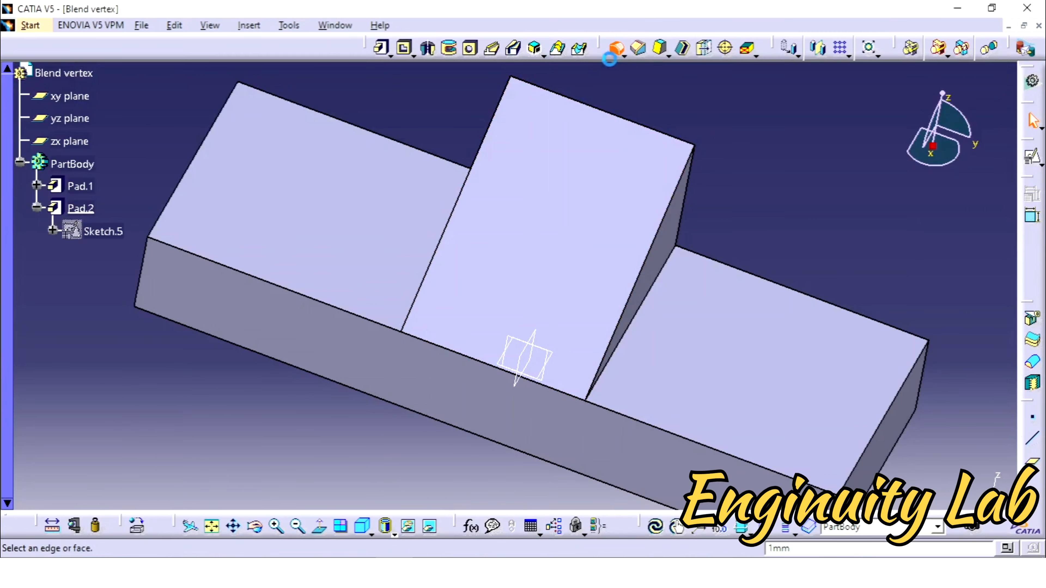
Start an edge fillet on the plate's front top edges, the wedge's front edge, and its sloped and side base edges
{"action": "middle_click_drag", "start_coordinate": [635, 248], "coordinate": [443, 348]}
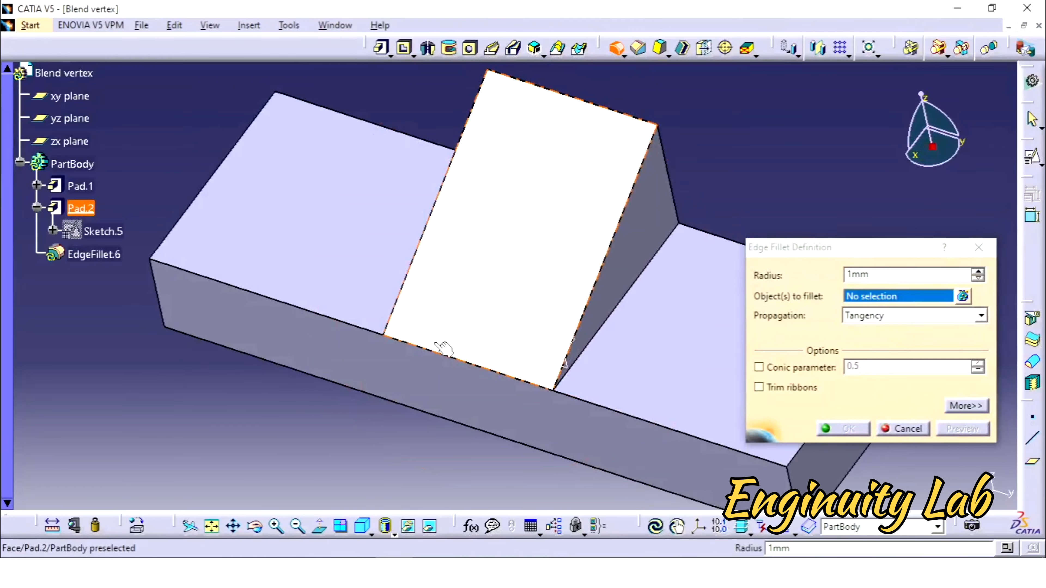
{"action": "left_click", "coordinate": [438, 353]}
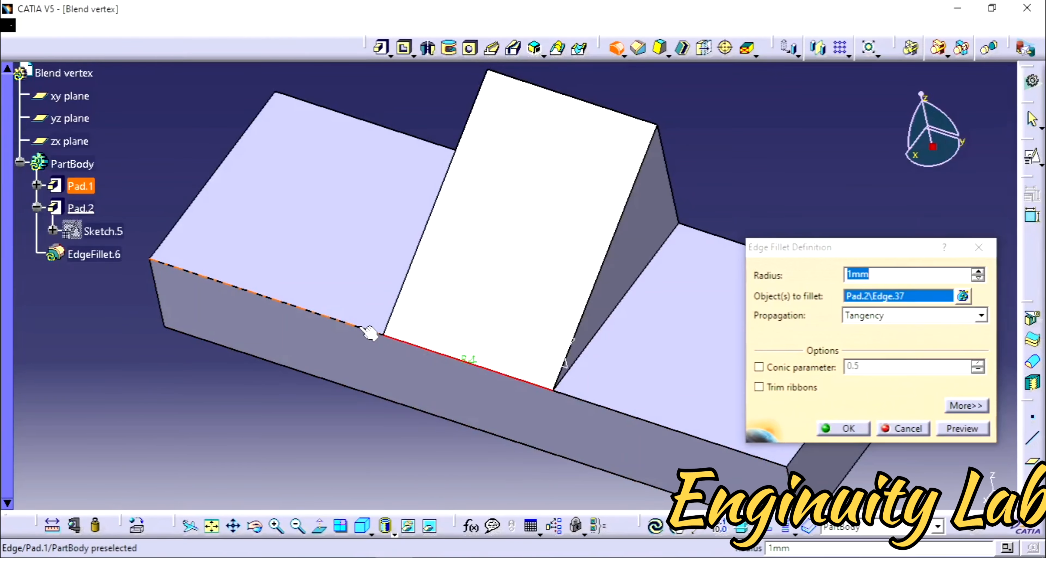
{"action": "left_click", "coordinate": [369, 332]}
{"action": "left_click", "coordinate": [563, 396]}
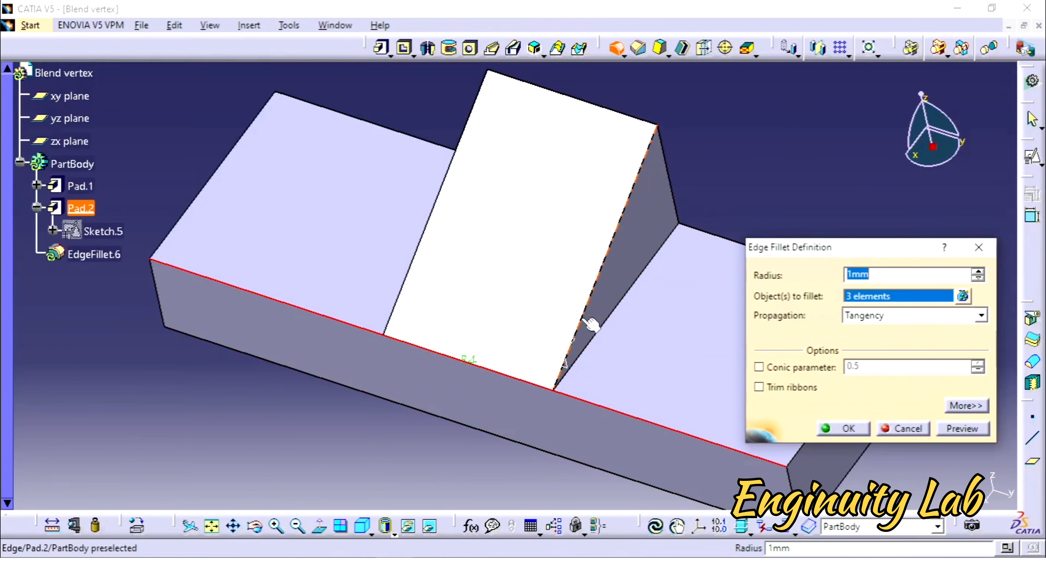
{"action": "left_click", "coordinate": [609, 317]}
{"action": "left_click", "coordinate": [602, 296]}
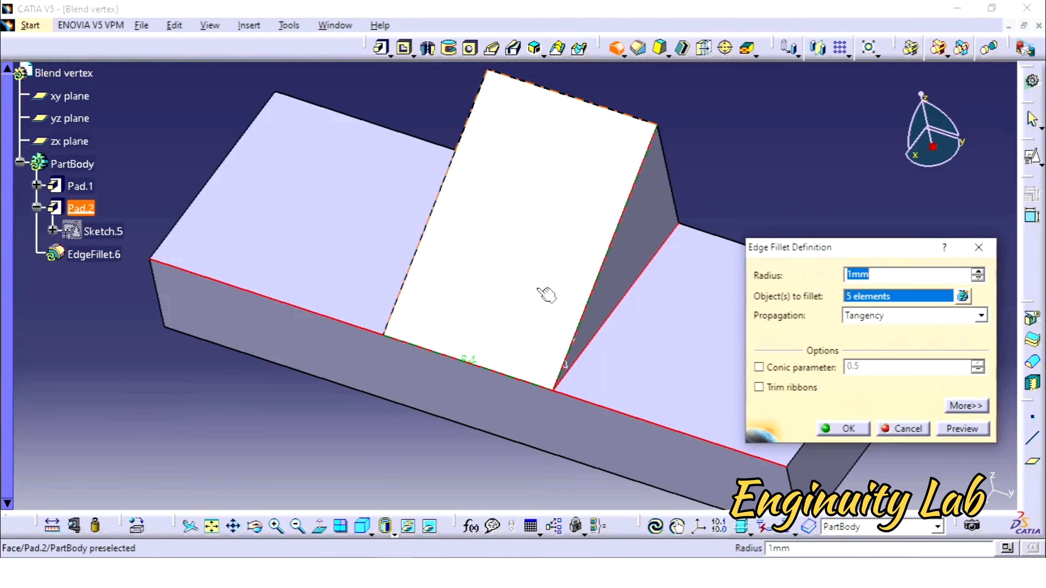
{"action": "middle_click_drag", "start_coordinate": [544, 292], "coordinate": [477, 233]}
{"action": "left_click", "coordinate": [461, 210]}
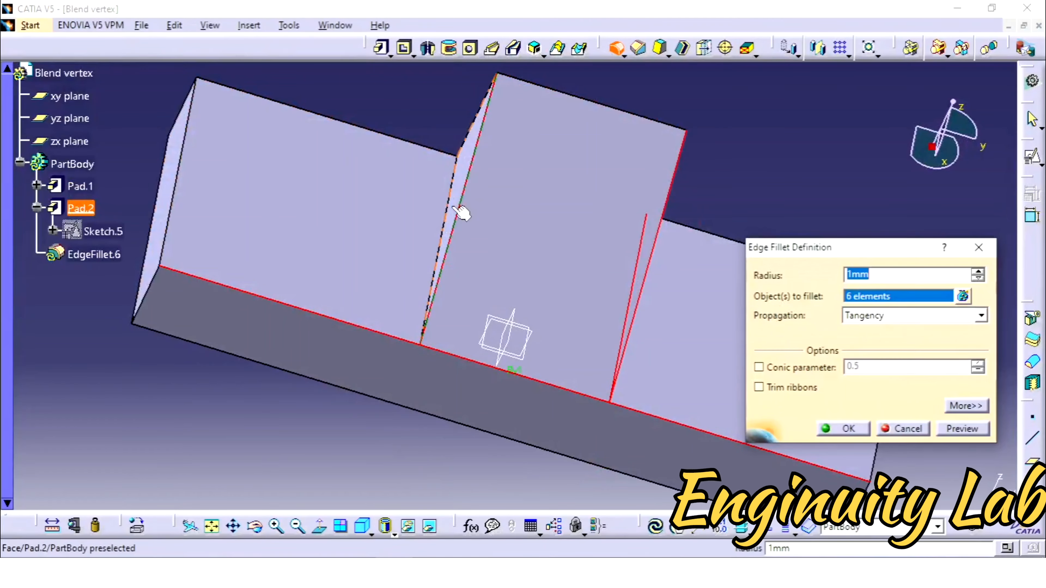
{"action": "left_click", "coordinate": [447, 206]}
{"action": "middle_click_drag", "start_coordinate": [530, 287], "coordinate": [645, 327]}
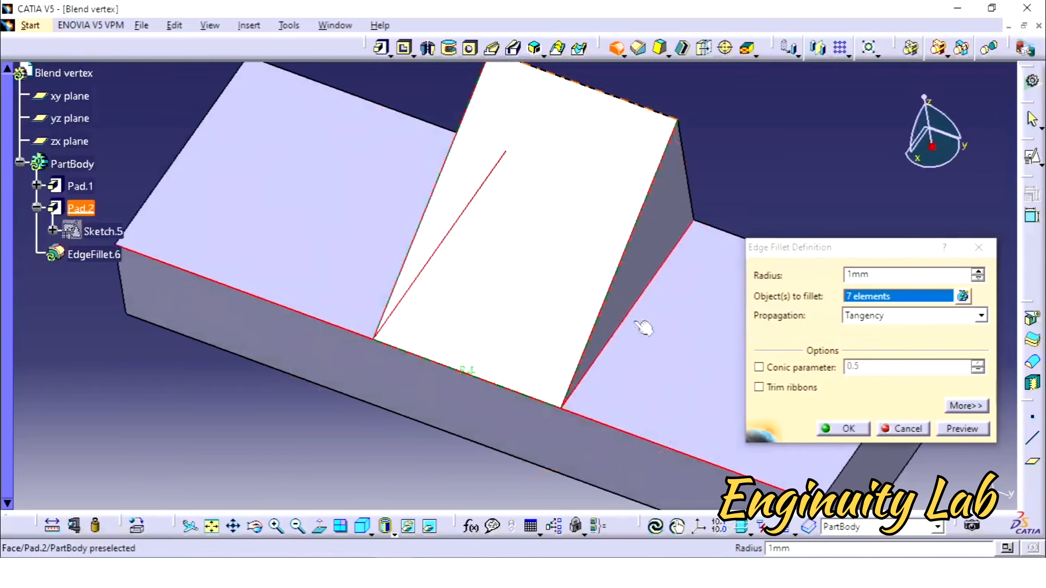
Add blend corners with a 10 mm setback at both front vertices of the wedge and create the fillet with a 2 mm radius
{"action": "left_click", "coordinate": [962, 406]}
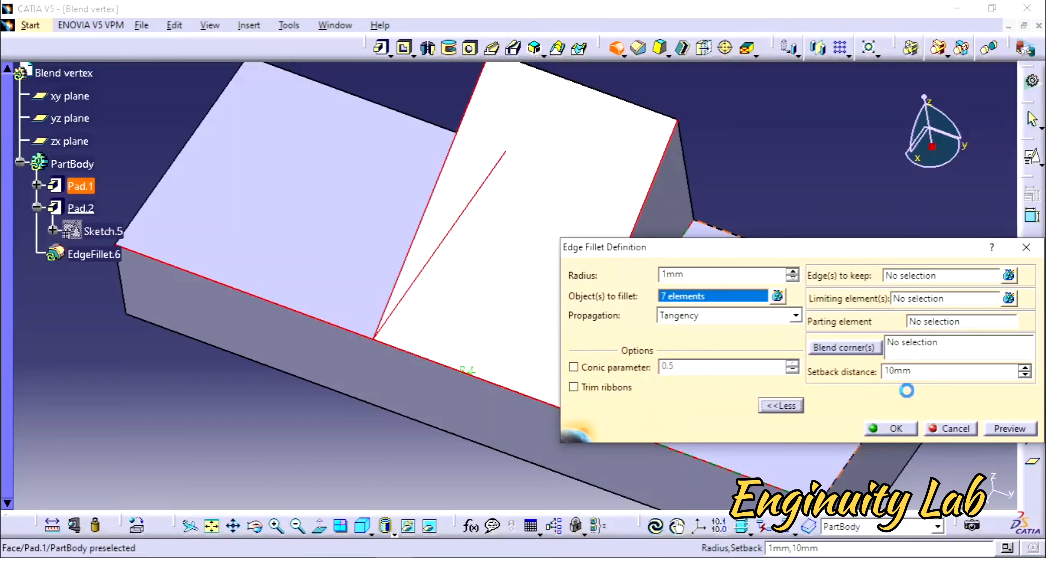
{"action": "left_click", "coordinate": [844, 348]}
{"action": "mouse_move", "coordinate": [425, 421]}
{"action": "middle_mouse_down"}
{"action": "mouse_move", "coordinate": [315, 430]}
{"action": "mouse_move", "coordinate": [433, 411]}
{"action": "middle_mouse_up"}
{"action": "middle_click_drag", "start_coordinate": [468, 388], "coordinate": [483, 386]}
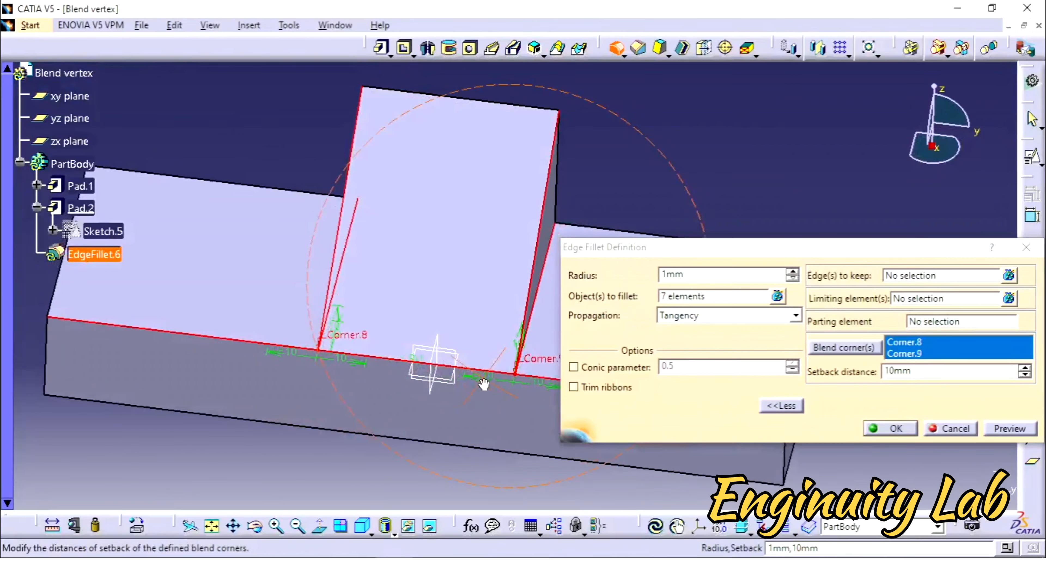
{"action": "left_click_drag", "start_coordinate": [738, 279], "coordinate": [582, 268]}
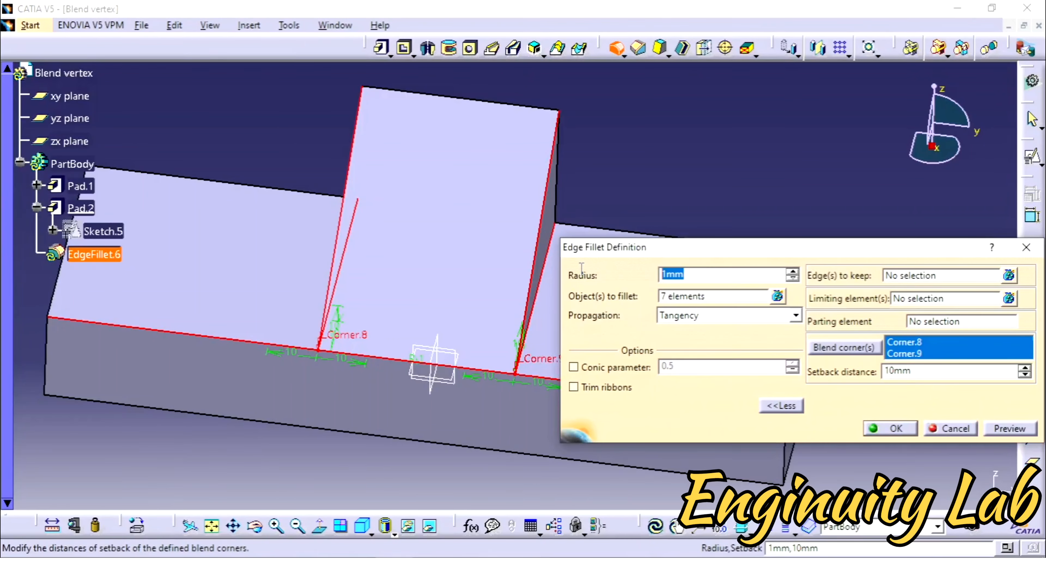
{"action": "left_click", "coordinate": [999, 424]}
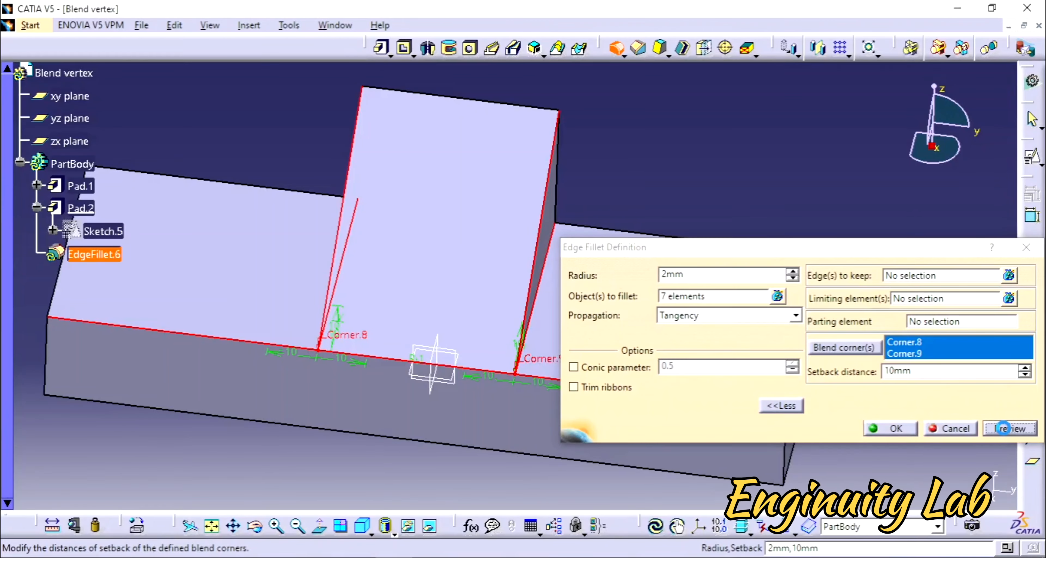
{"action": "left_click", "coordinate": [892, 429]}
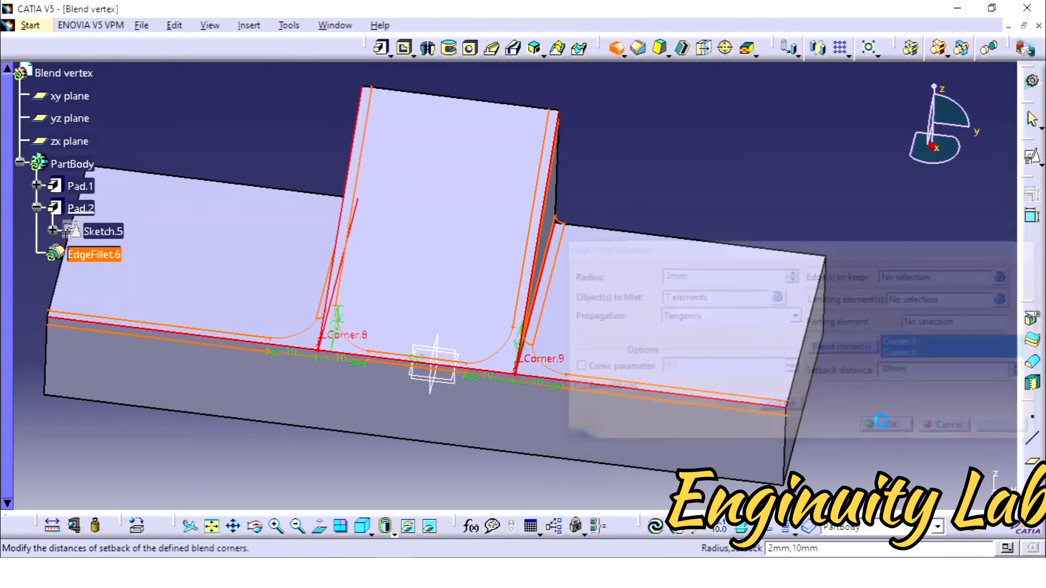
Try a 5 mm radius on the wedge's edge fillet with the 10 mm corner setback, and deactivate the fillet with its geometry extracted
{"action": "middle_click_drag", "start_coordinate": [779, 167], "coordinate": [539, 276]}
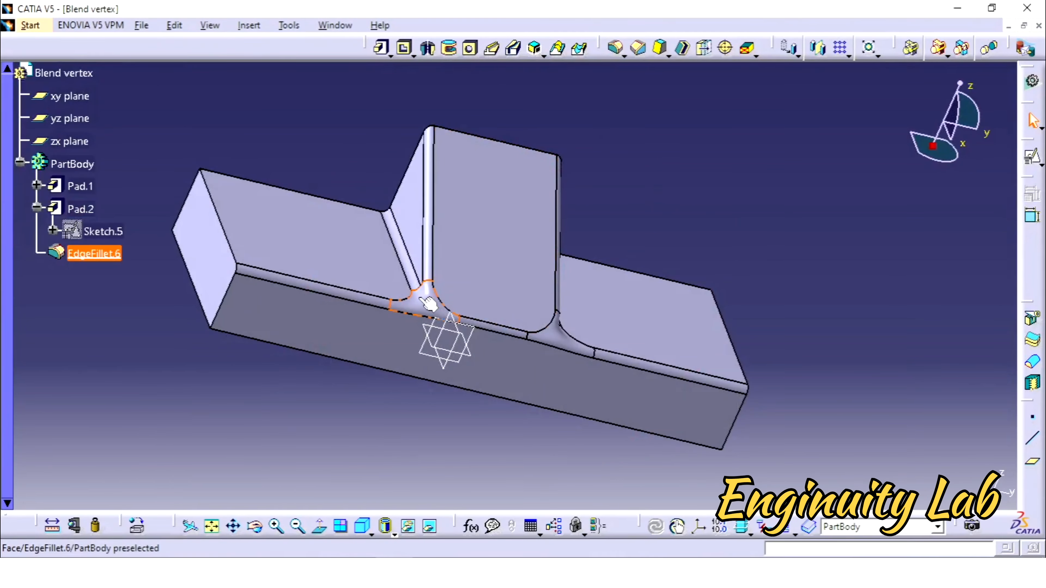
{"action": "double_click", "coordinate": [428, 304]}
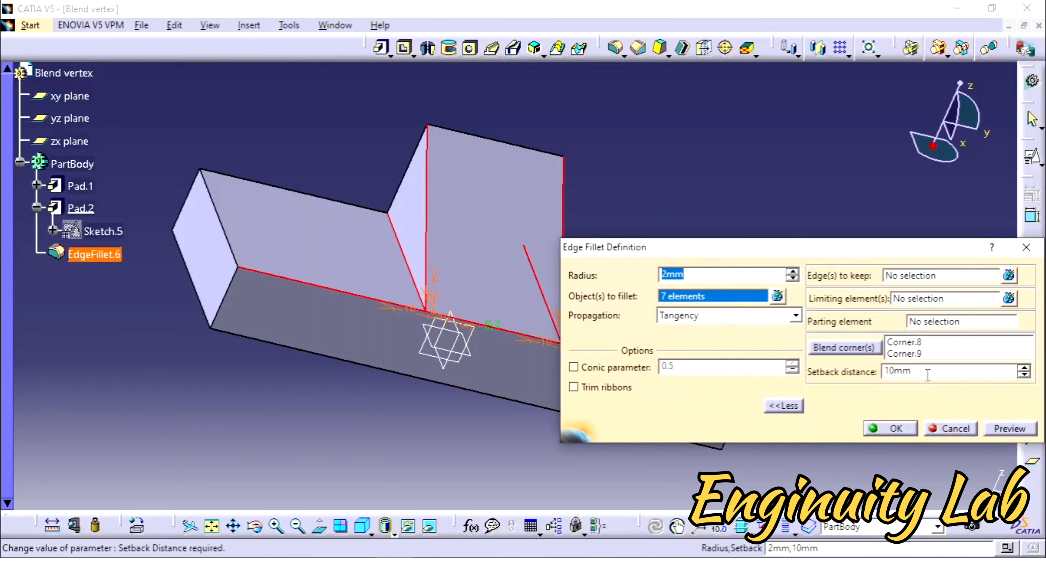
{"action": "middle_click_drag", "start_coordinate": [445, 358], "coordinate": [430, 340]}
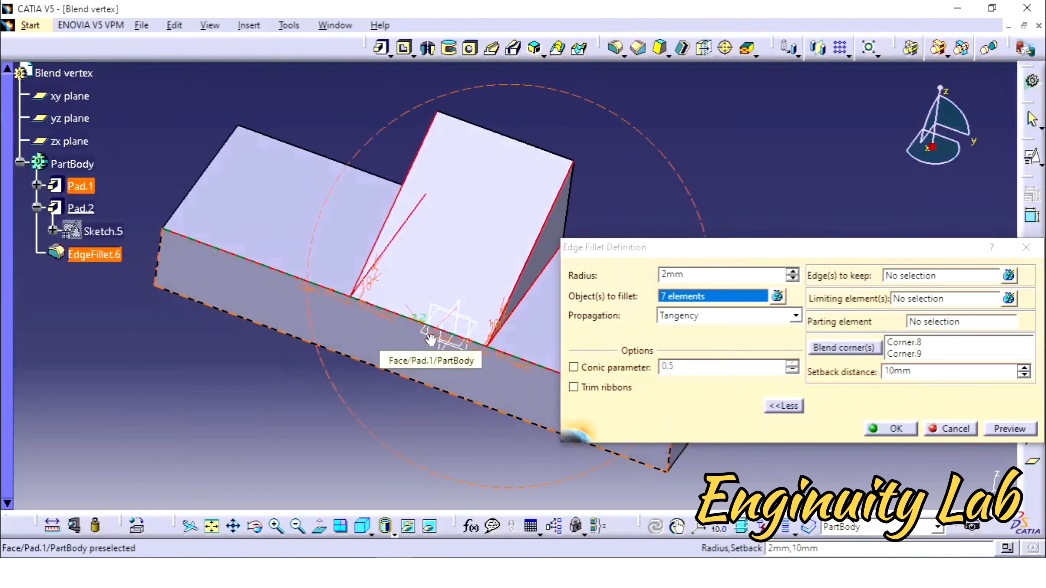
{"action": "left_click", "coordinate": [724, 276]}
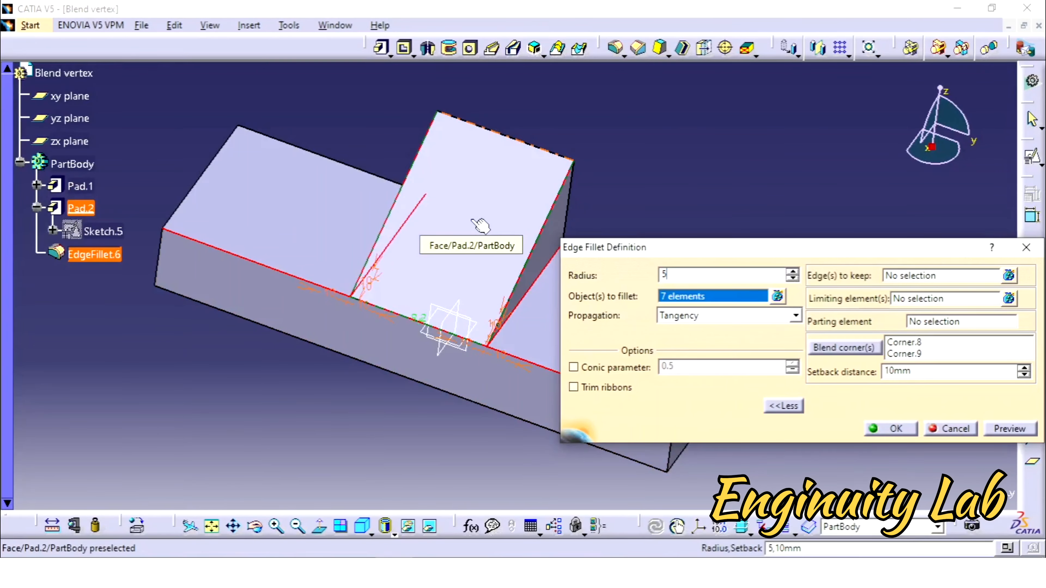
{"action": "left_click", "coordinate": [1004, 428]}
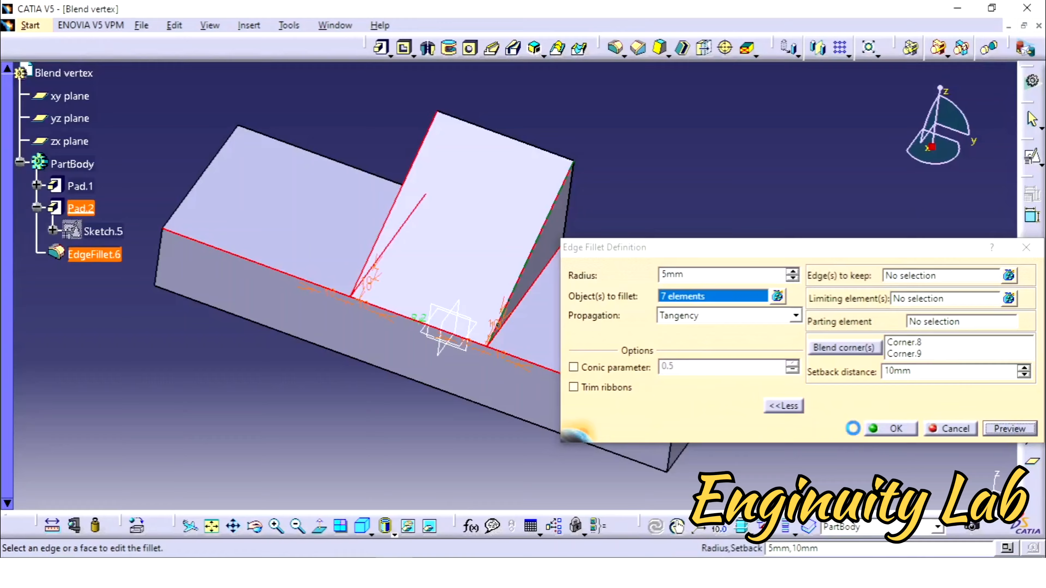
{"action": "left_click", "coordinate": [892, 429]}
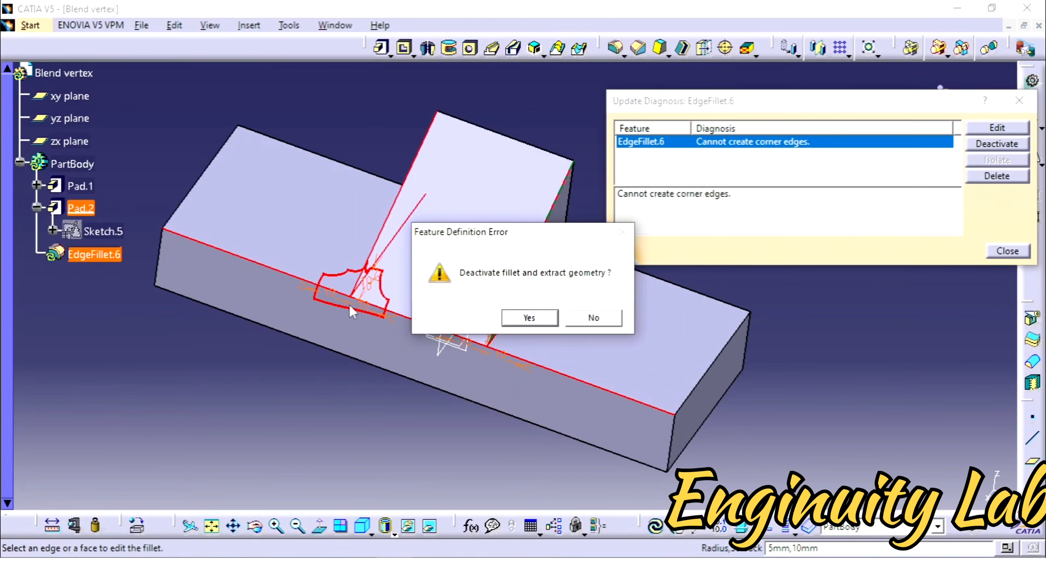
{"action": "left_click", "coordinate": [516, 320]}
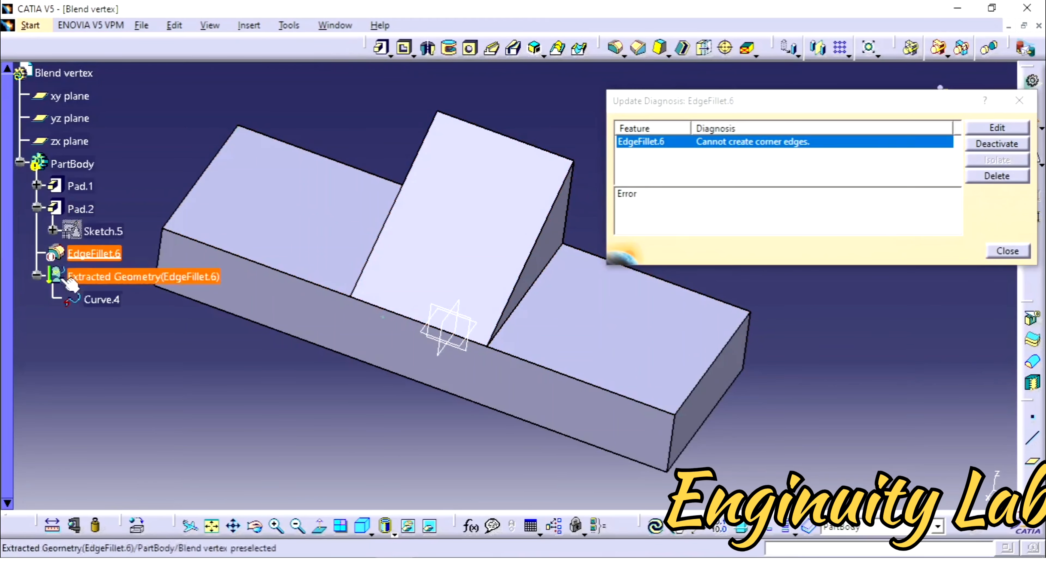
Delete the geometry extracted from the wedge's edge fillet and reactivate the fillet
{"action": "left_click", "coordinate": [96, 276]}
{"action": "right_click", "coordinate": [98, 276]}
{"action": "left_click", "coordinate": [152, 462]}
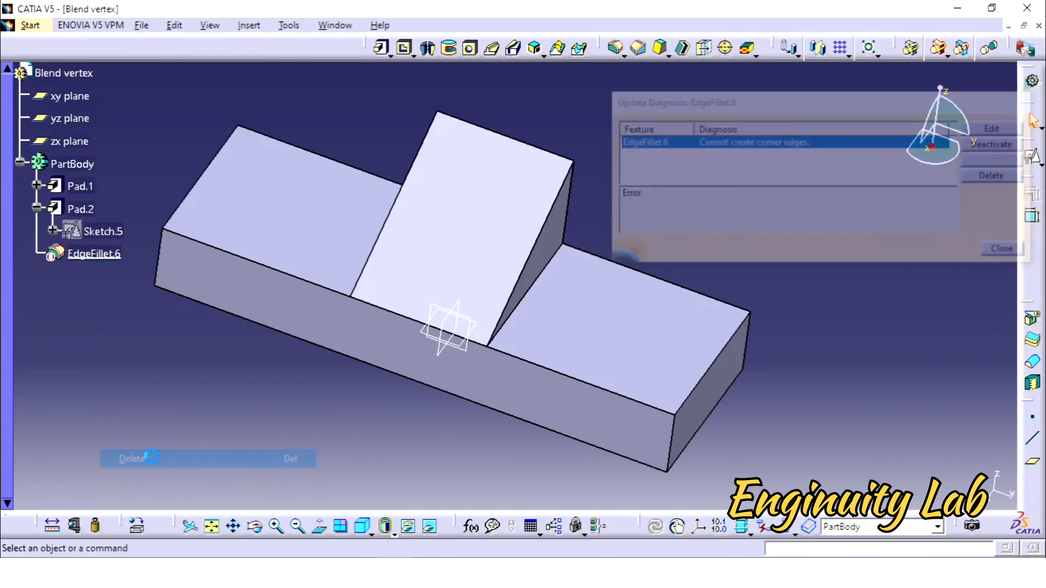
{"action": "left_click", "coordinate": [82, 253]}
{"action": "right_click", "coordinate": [94, 253]}
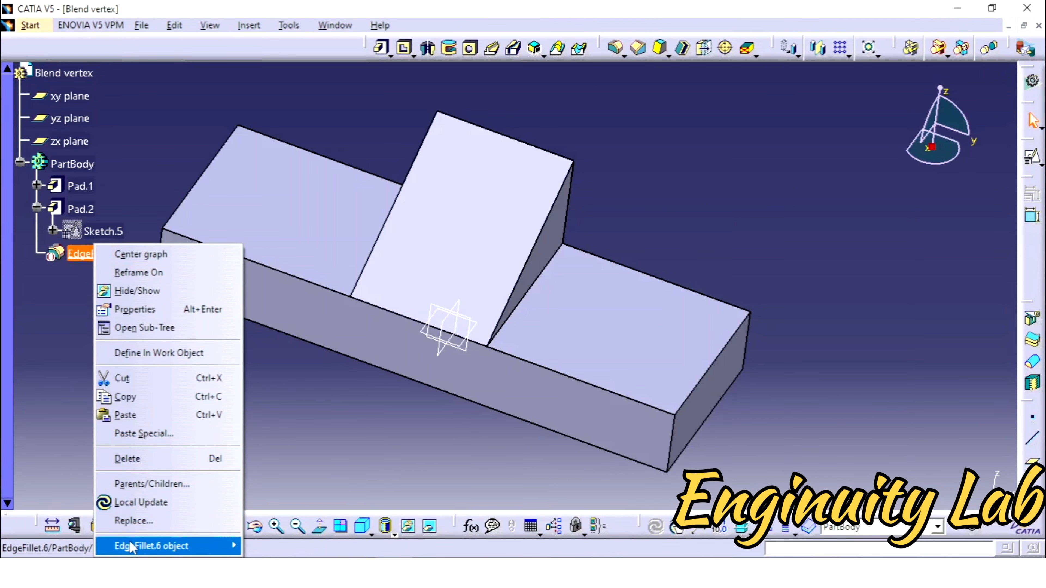
{"action": "mouse_move", "coordinate": [165, 545]}
{"action": "left_click", "coordinate": [305, 518]}
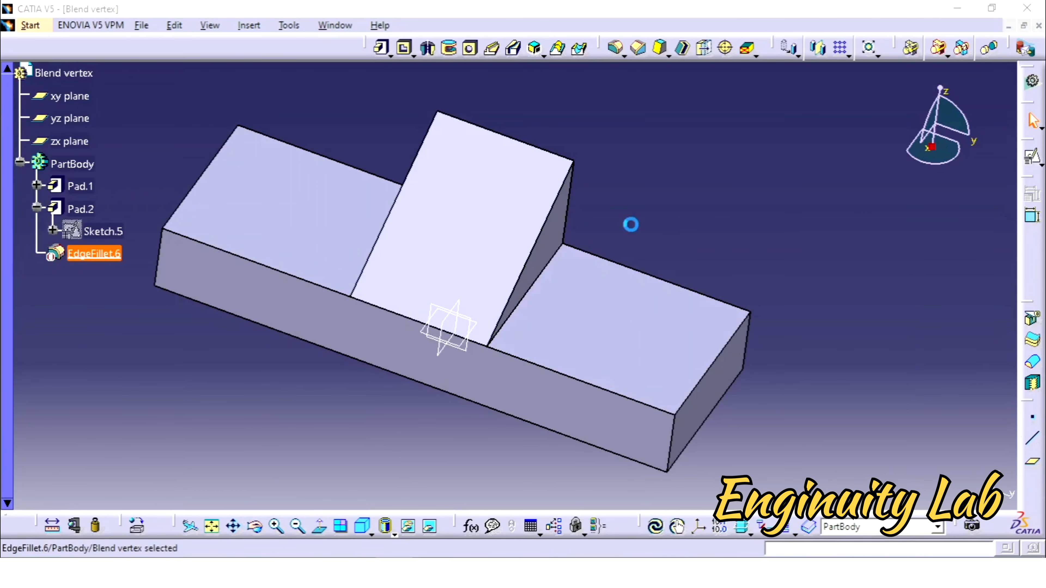
Edit the edge fillet, set the blend corners' setback distance to 8 mm, and preview it
{"action": "left_click", "coordinate": [997, 128]}
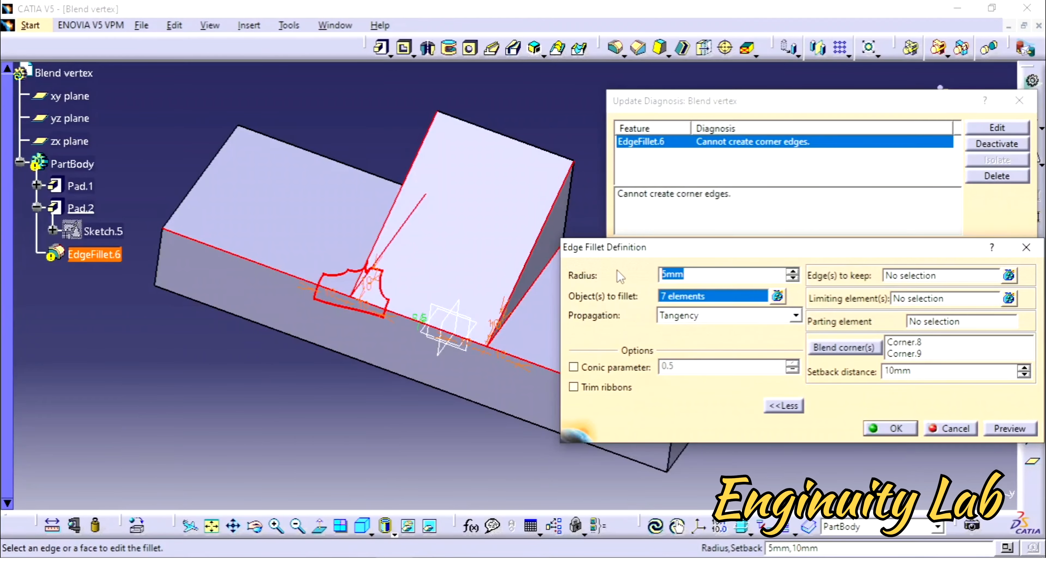
{"action": "left_click", "coordinate": [894, 372]}
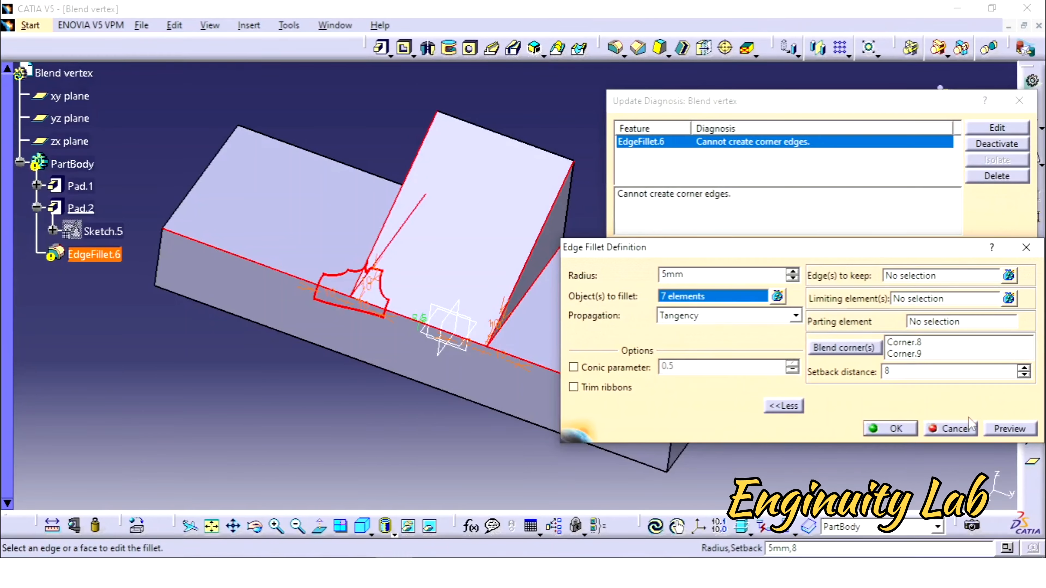
{"action": "left_click", "coordinate": [1007, 428]}
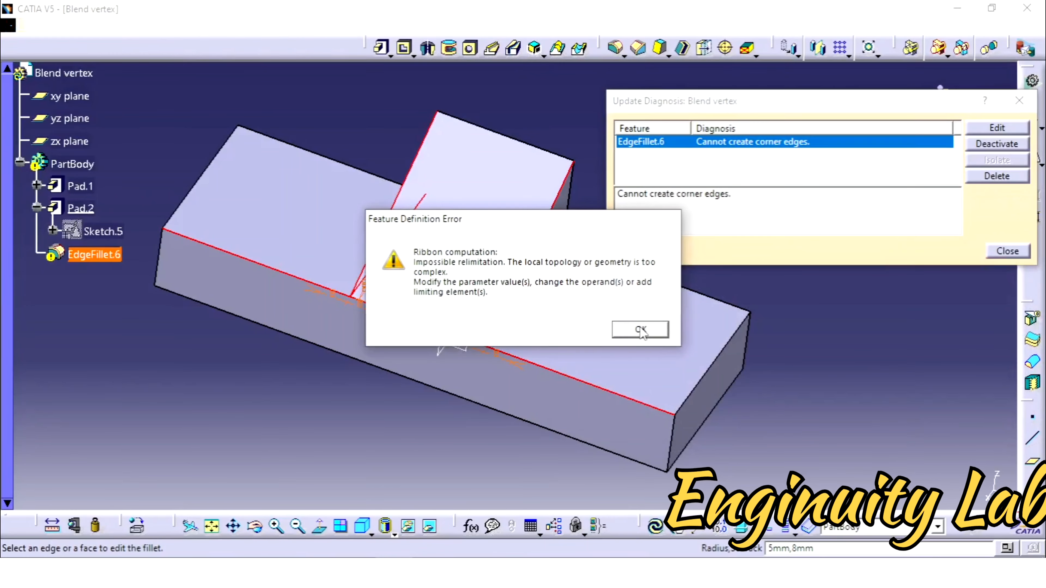
{"action": "left_click", "coordinate": [664, 329]}
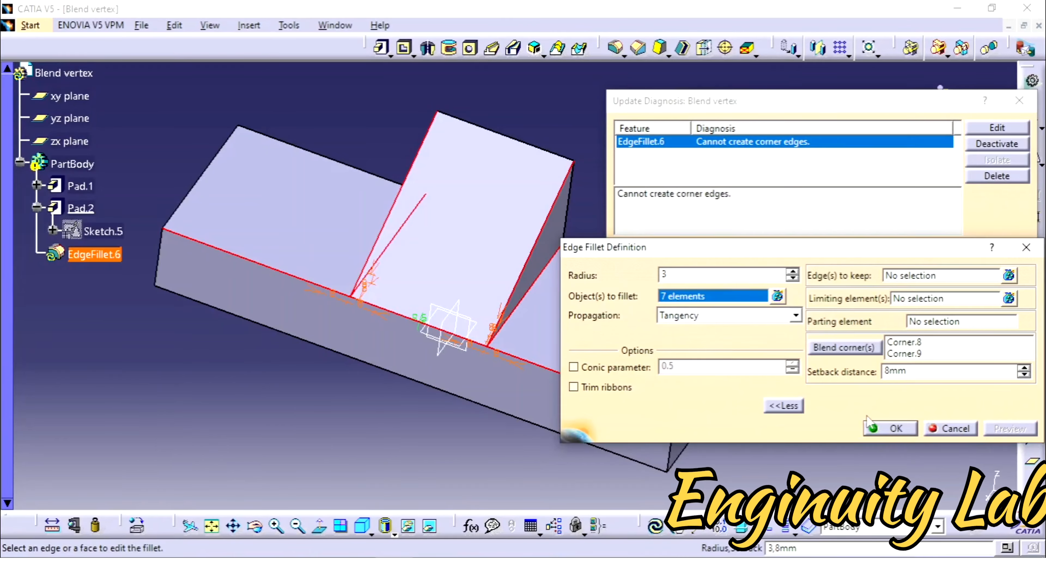
Try a 3 mm fillet radius, deactivate the fillet with its geometry extracted, and delete the extracted geometry
{"action": "left_click", "coordinate": [881, 428]}
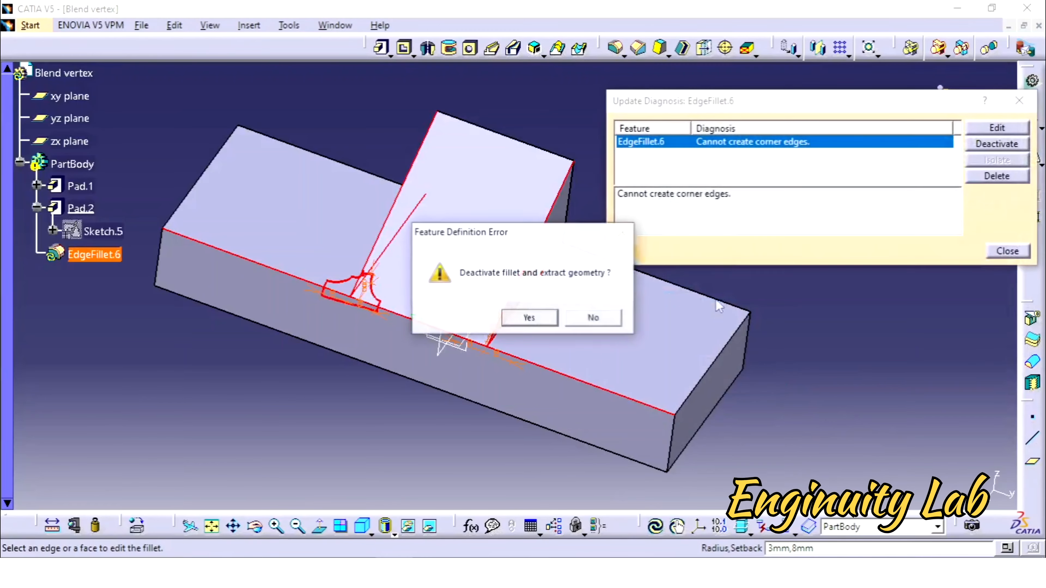
{"action": "left_click", "coordinate": [548, 318]}
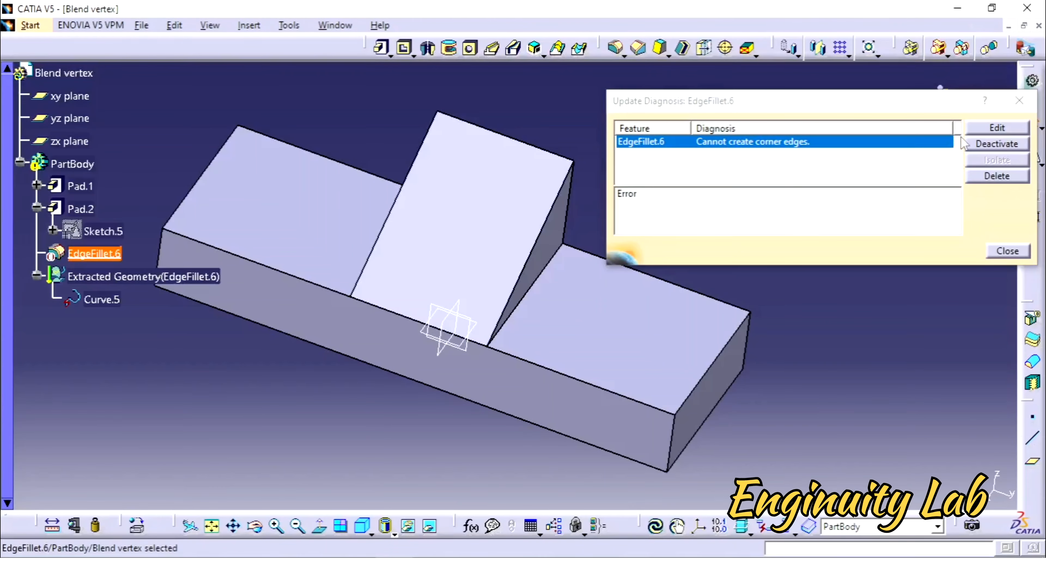
{"action": "right_click", "coordinate": [123, 276]}
{"action": "left_click", "coordinate": [181, 464]}
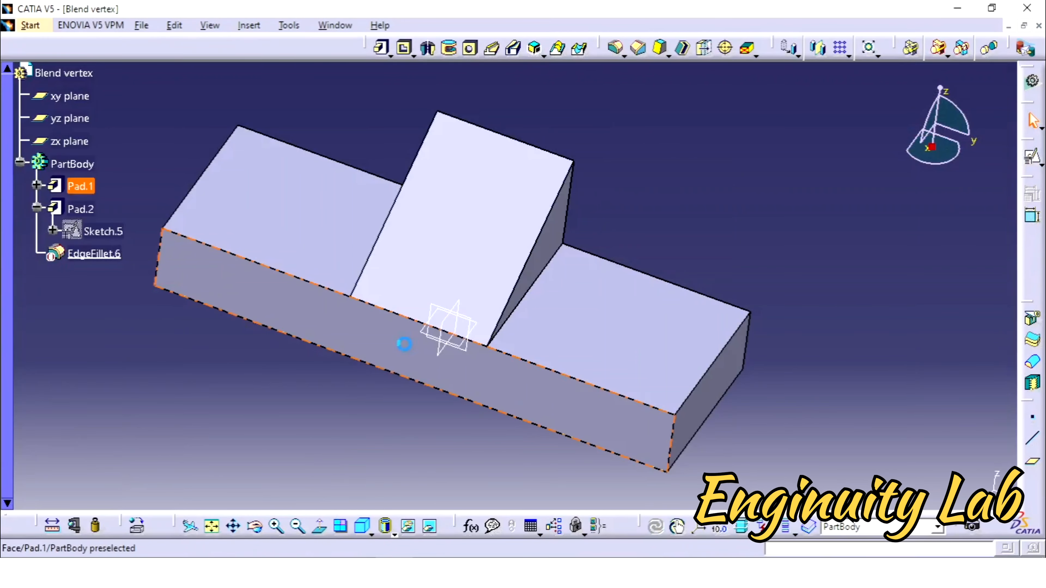
Reactivate the wedge's edge fillet, set its radius to 2 mm, and inspect the blended corners
{"action": "right_click", "coordinate": [103, 255]}
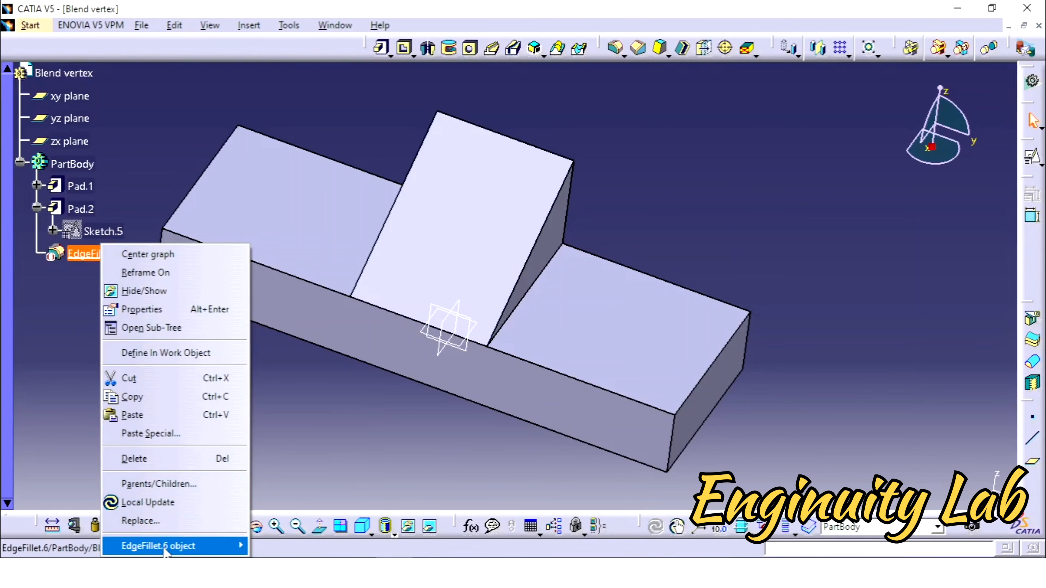
{"action": "mouse_move", "coordinate": [173, 546]}
{"action": "left_click", "coordinate": [284, 521]}
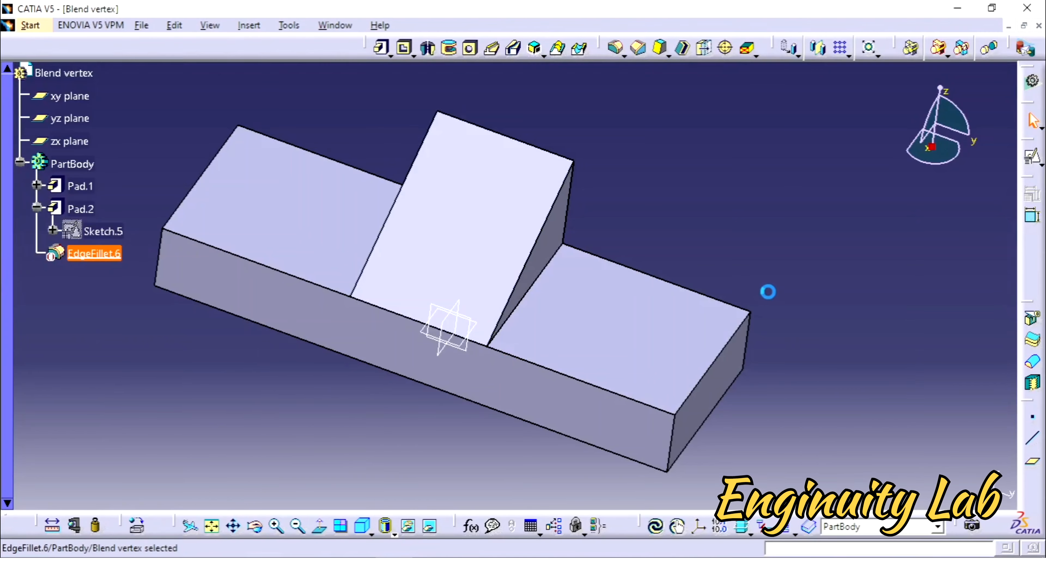
{"action": "left_click", "coordinate": [996, 127]}
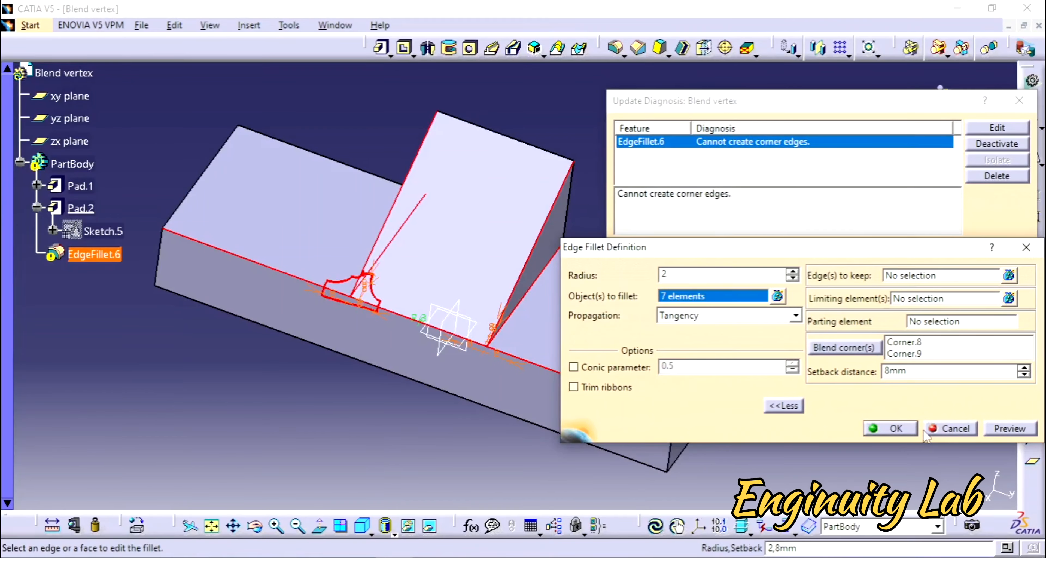
{"action": "left_click", "coordinate": [901, 434]}
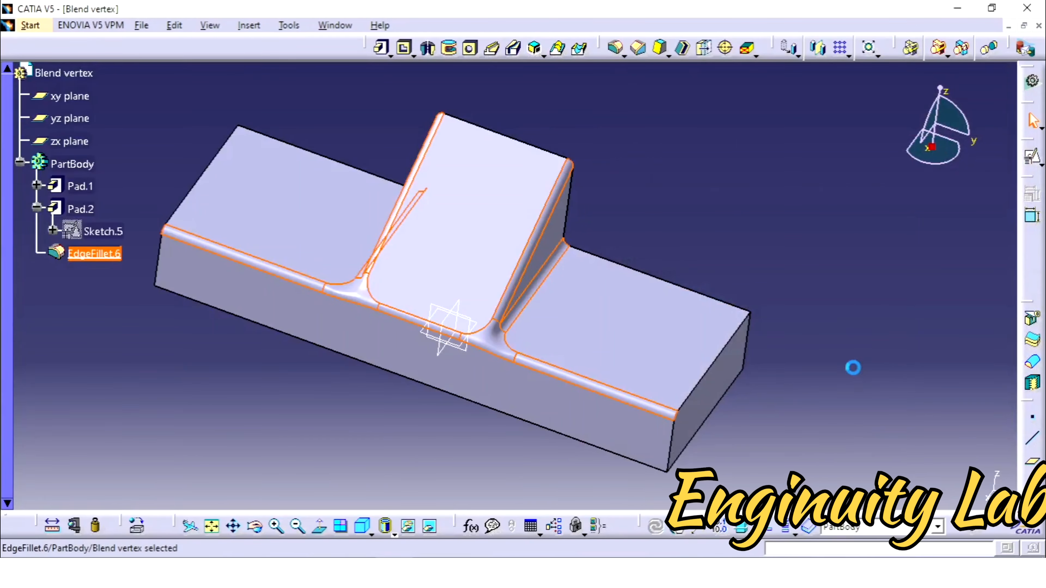
{"action": "middle_click_drag", "start_coordinate": [392, 299], "coordinate": [570, 307]}
{"action": "middle_click_drag", "start_coordinate": [464, 300], "coordinate": [484, 317]}
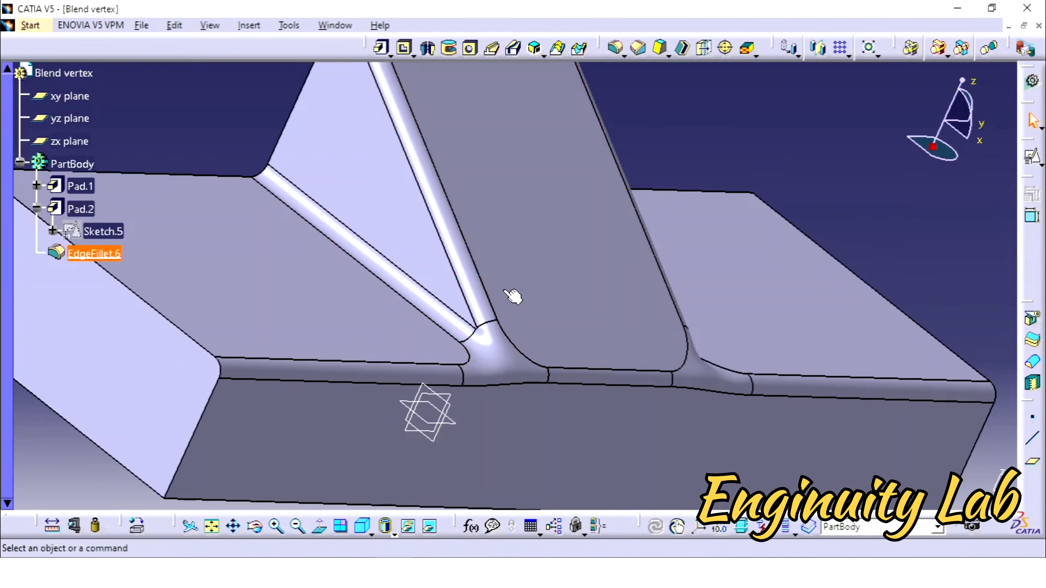
{"action": "middle_click_drag", "start_coordinate": [513, 296], "coordinate": [461, 355]}
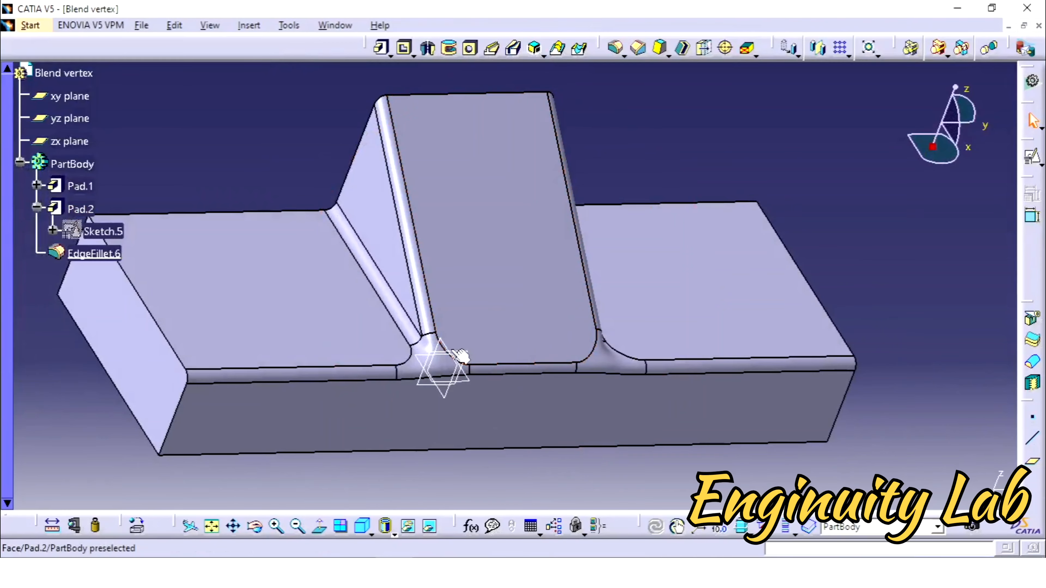
{"action": "middle_click_drag", "start_coordinate": [553, 339], "coordinate": [416, 339]}
{"action": "middle_click_drag", "start_coordinate": [532, 239], "coordinate": [458, 362]}
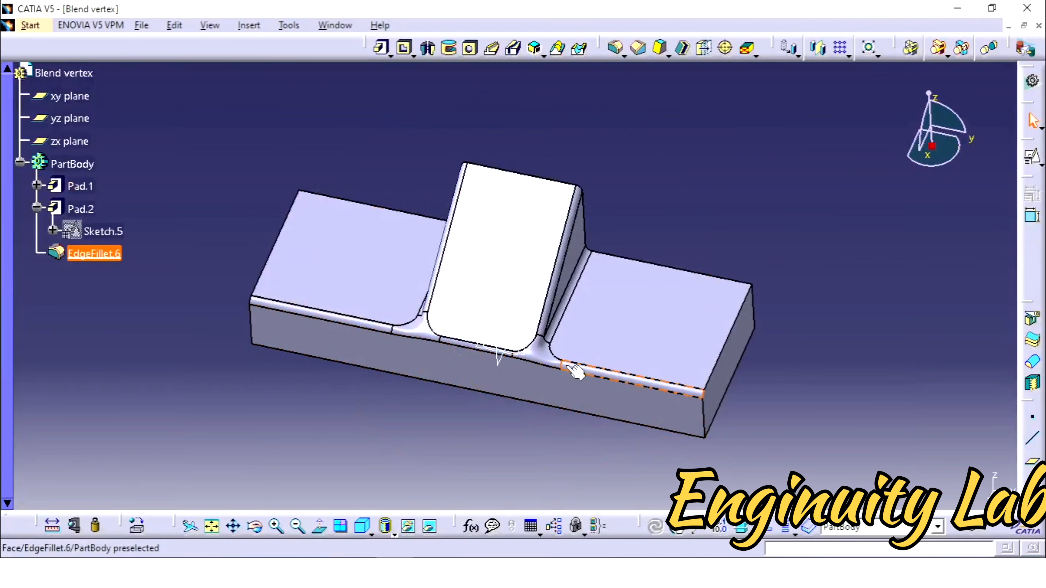
Regenerate the edge fillet's two blend corners, select each corner in turn, and accept the 8 mm setback
{"action": "left_click", "coordinate": [101, 256]}
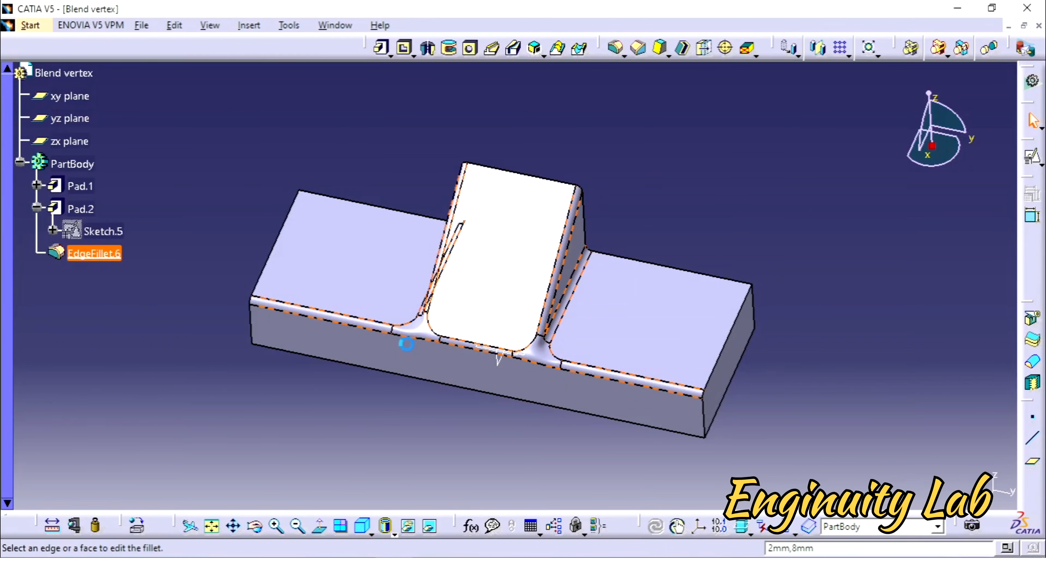
{"action": "left_click", "coordinate": [844, 348]}
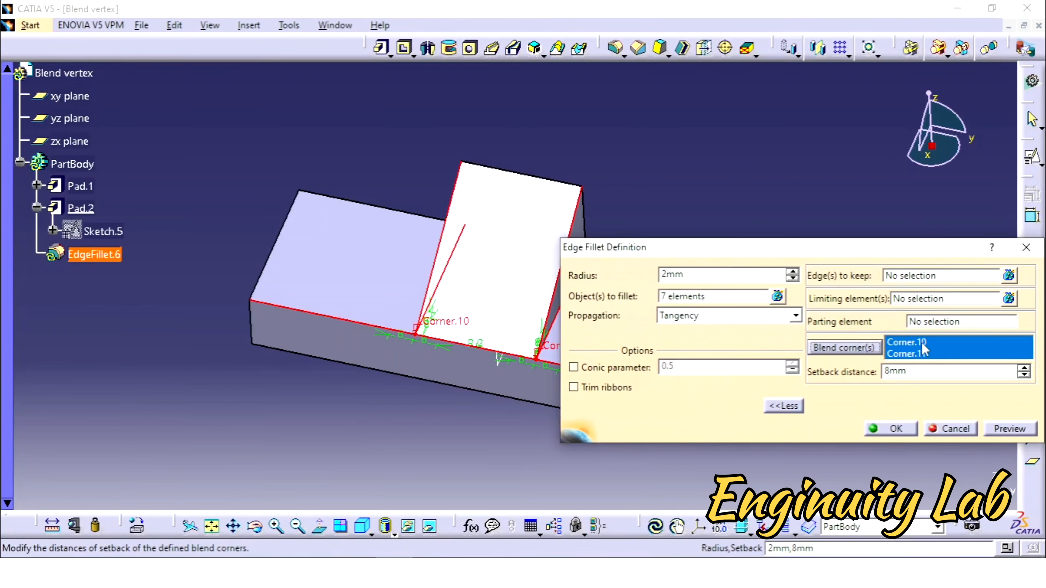
{"action": "left_click", "coordinate": [922, 342]}
{"action": "left_click", "coordinate": [862, 349]}
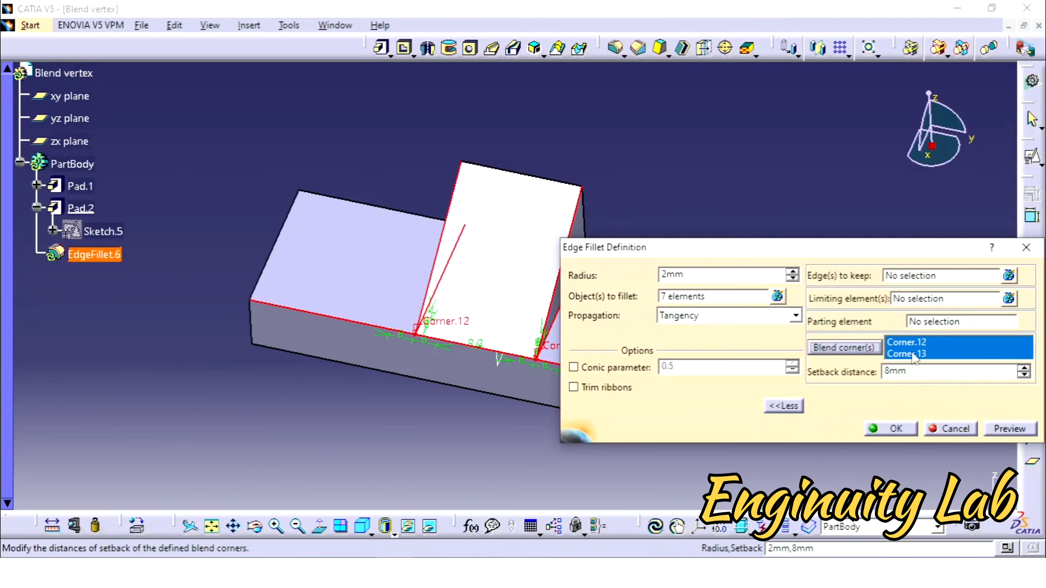
{"action": "left_click", "coordinate": [913, 354]}
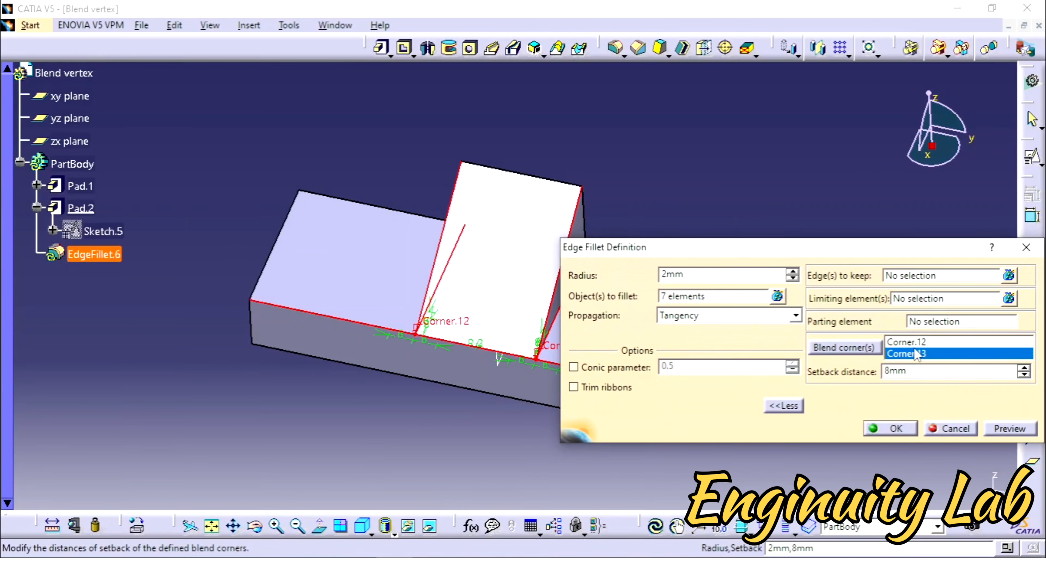
{"action": "left_click", "coordinate": [929, 343]}
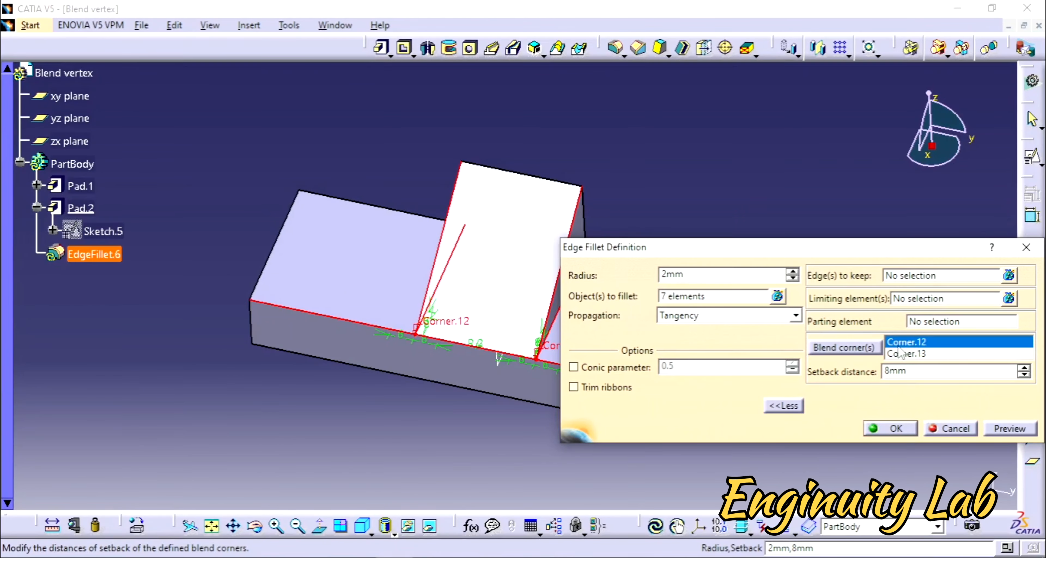
{"action": "left_click", "coordinate": [919, 353]}
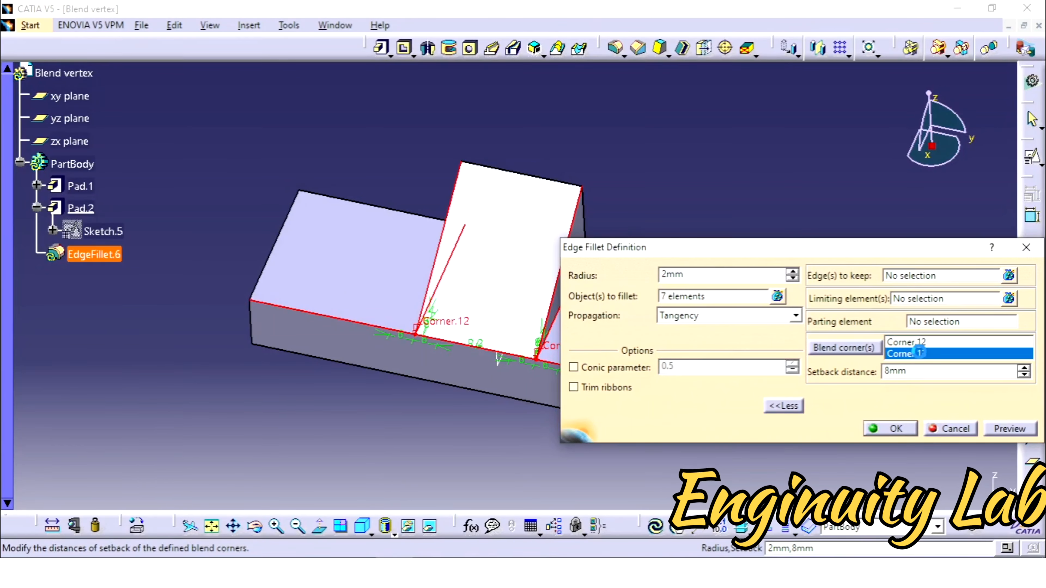
{"action": "left_click", "coordinate": [890, 429]}
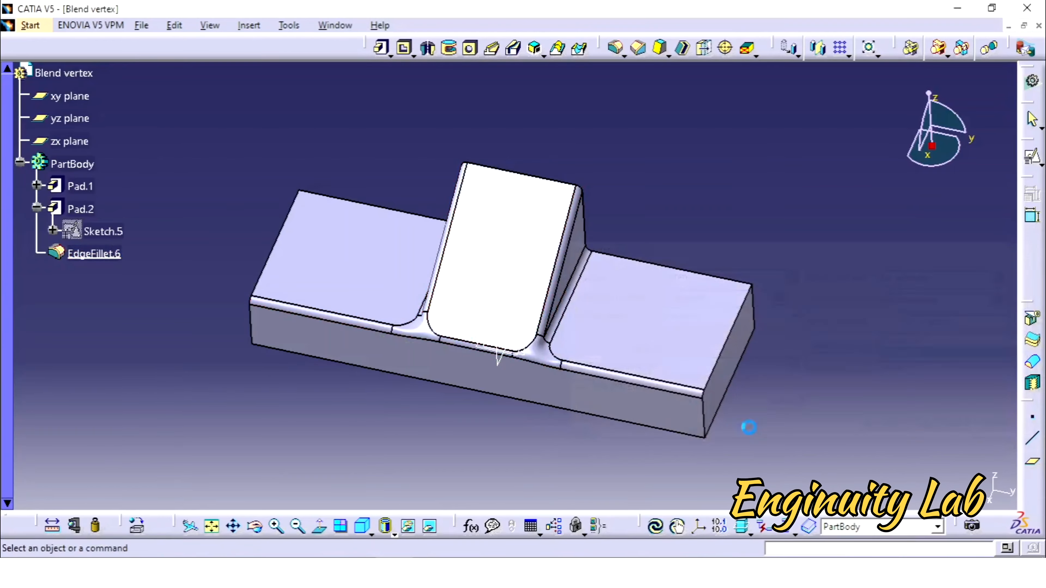
Delete the wedge's edge fillet
{"action": "key", "text": "Delete"}
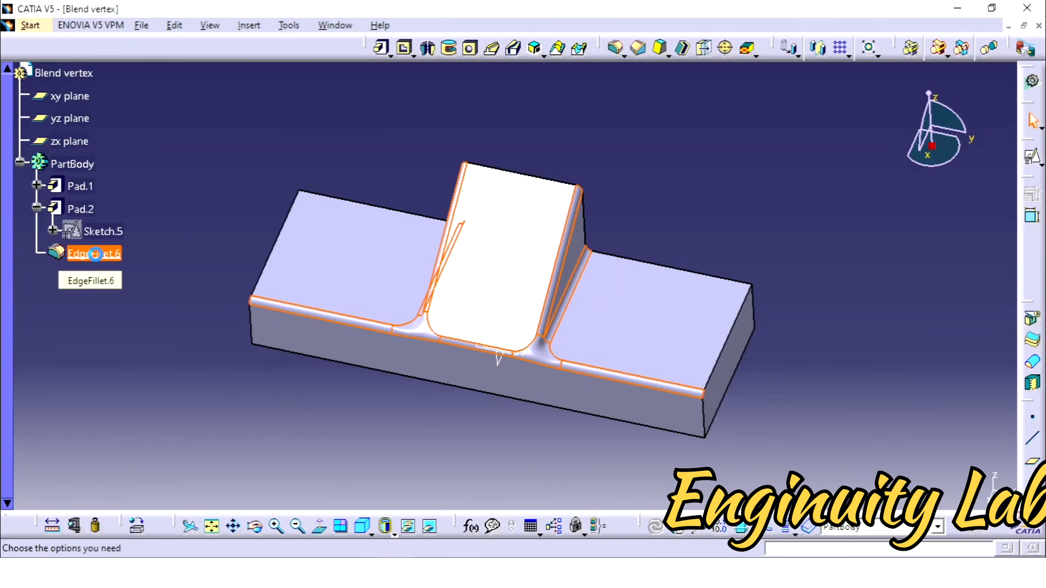
{"action": "key", "text": "Return"}
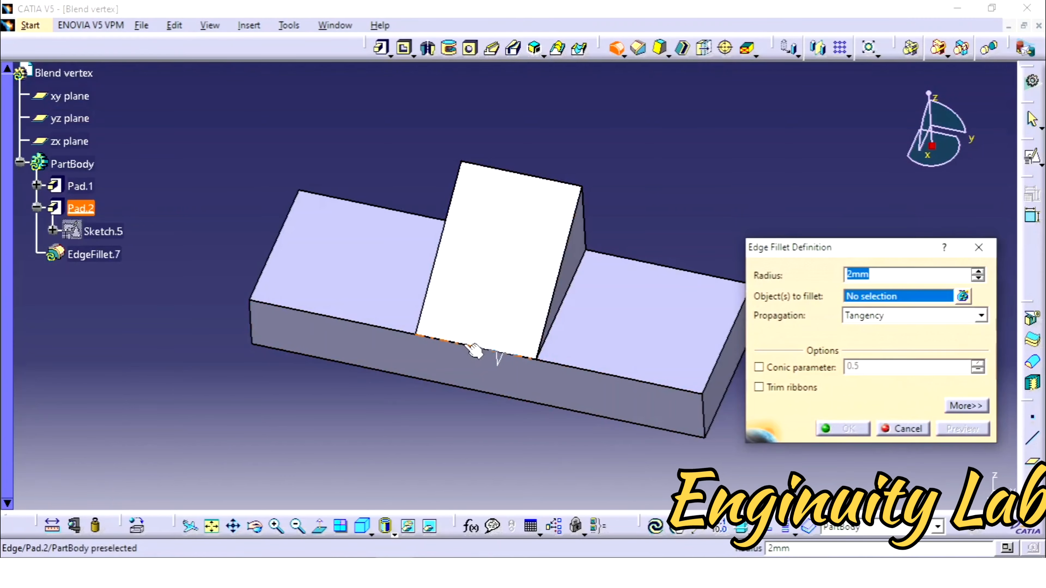
Create a 2 mm edge fillet on the plate's three front top edges, the wedge's two sloping edges, and its two base side edges
{"action": "left_click", "coordinate": [407, 339]}
{"action": "left_click", "coordinate": [542, 361]}
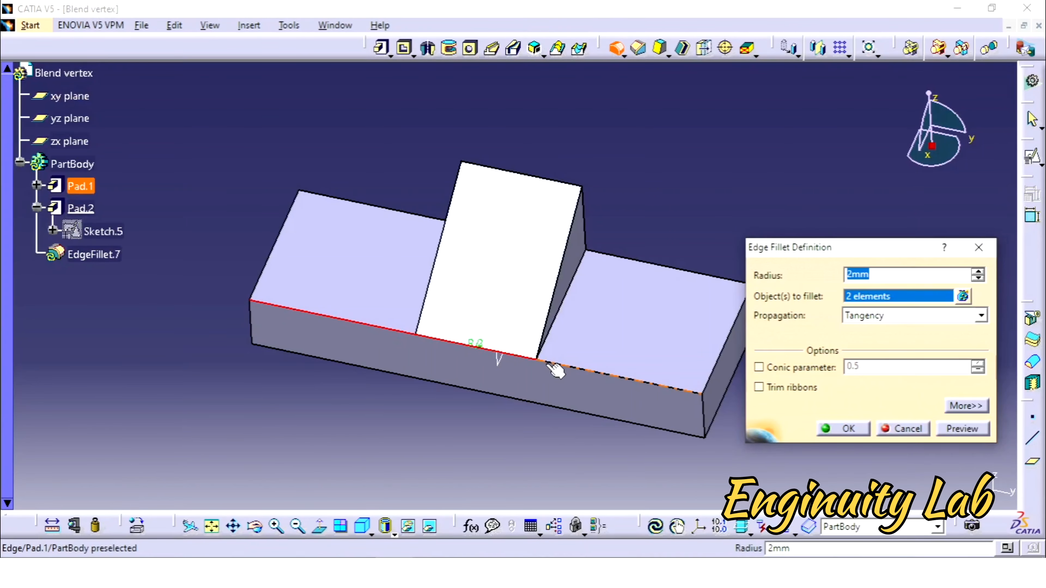
{"action": "left_click", "coordinate": [556, 370]}
{"action": "left_click", "coordinate": [559, 314]}
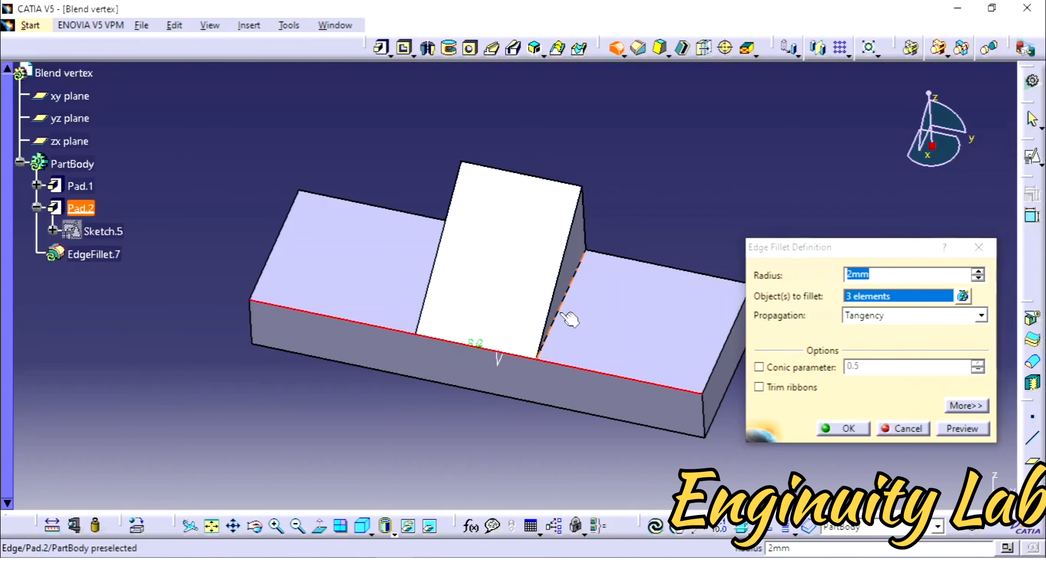
{"action": "left_click", "coordinate": [562, 298]}
{"action": "middle_click_drag", "start_coordinate": [562, 298], "coordinate": [583, 303]}
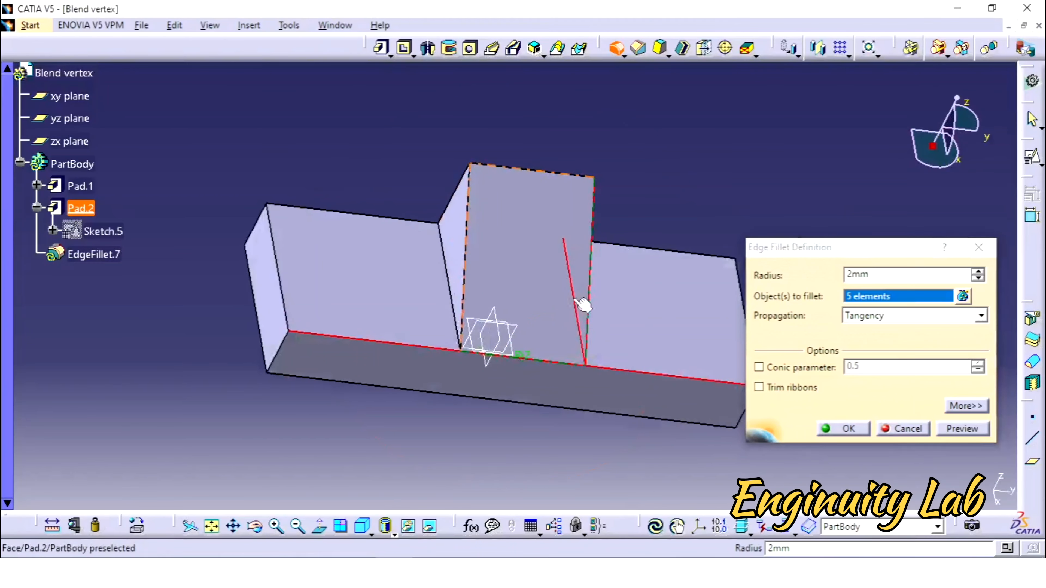
{"action": "left_click", "coordinate": [478, 233]}
{"action": "left_click", "coordinate": [449, 247]}
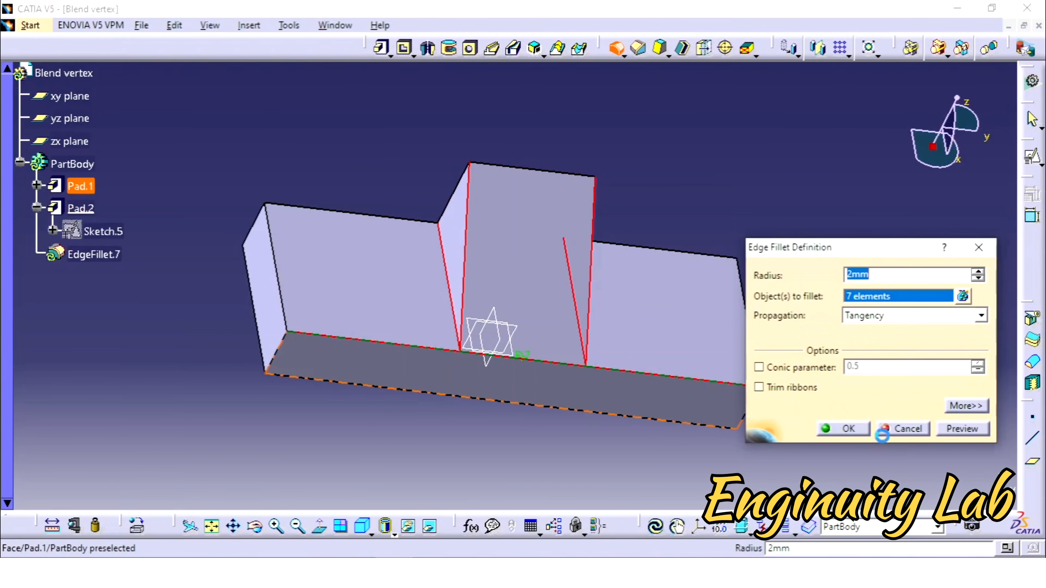
{"action": "left_click", "coordinate": [843, 429]}
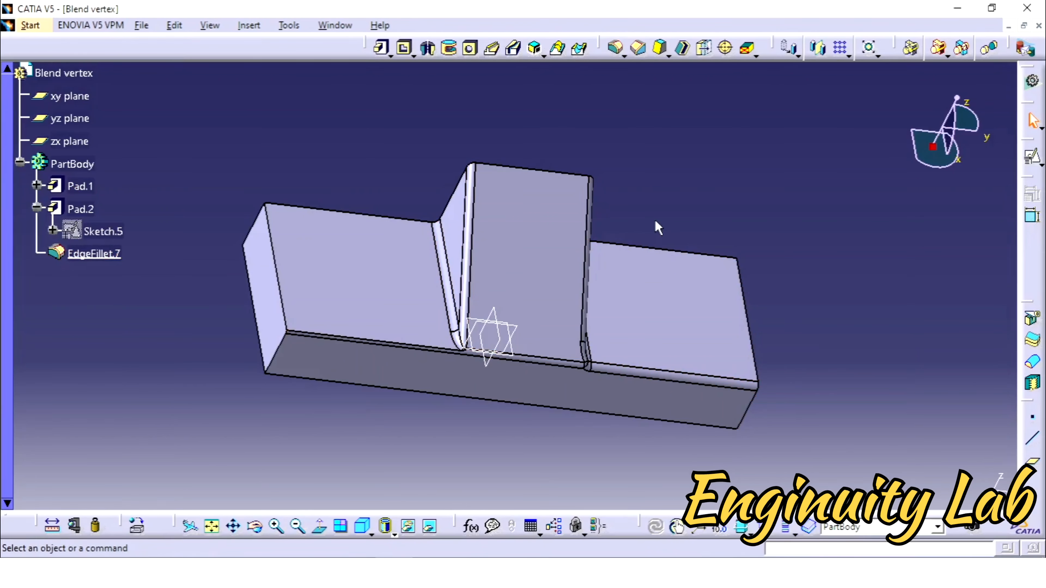
{"action": "middle_click_drag", "start_coordinate": [658, 228], "coordinate": [572, 206]}
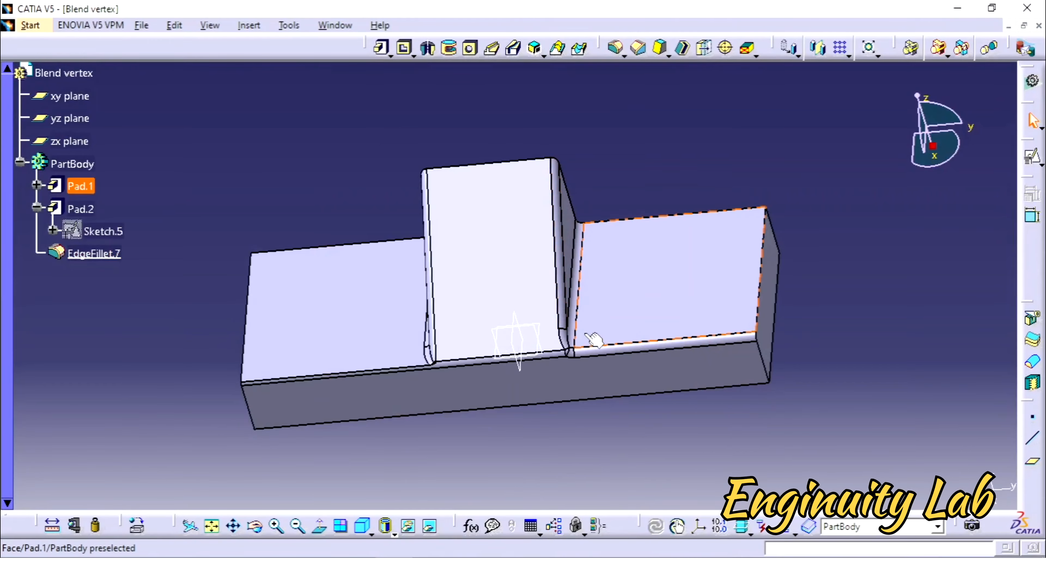
Add blend corners with a 10 mm setback to the edge fillet, inspect them, and undo the fillet
{"action": "double_click", "coordinate": [93, 254]}
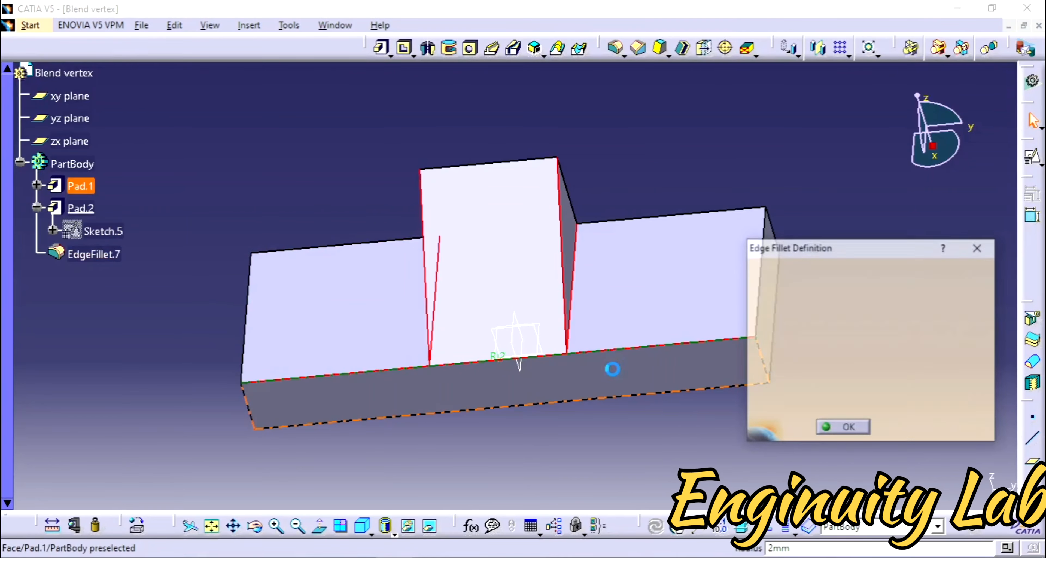
{"action": "left_click", "coordinate": [962, 407]}
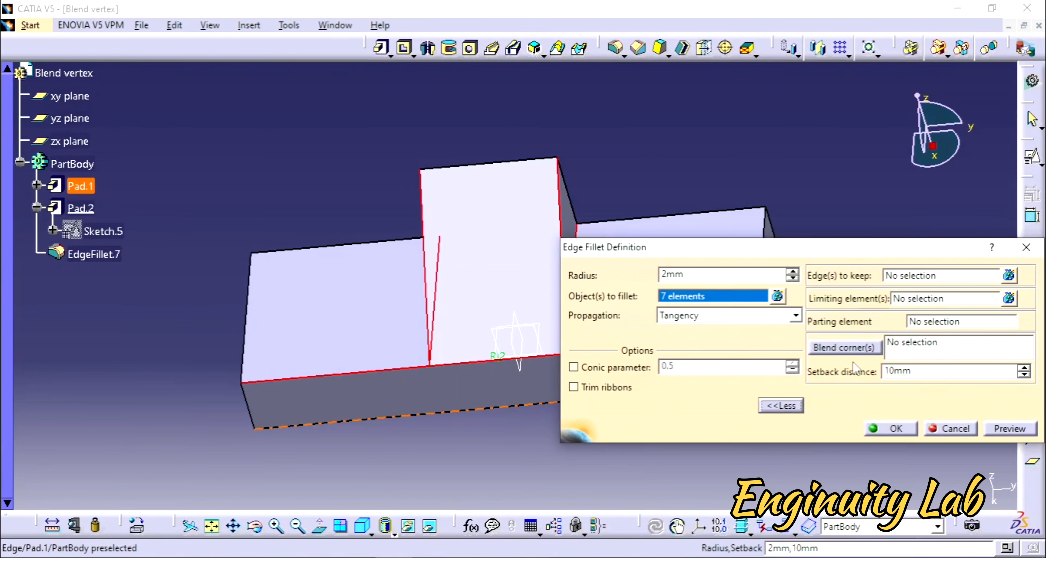
{"action": "left_click", "coordinate": [860, 348]}
{"action": "left_click", "coordinate": [896, 432]}
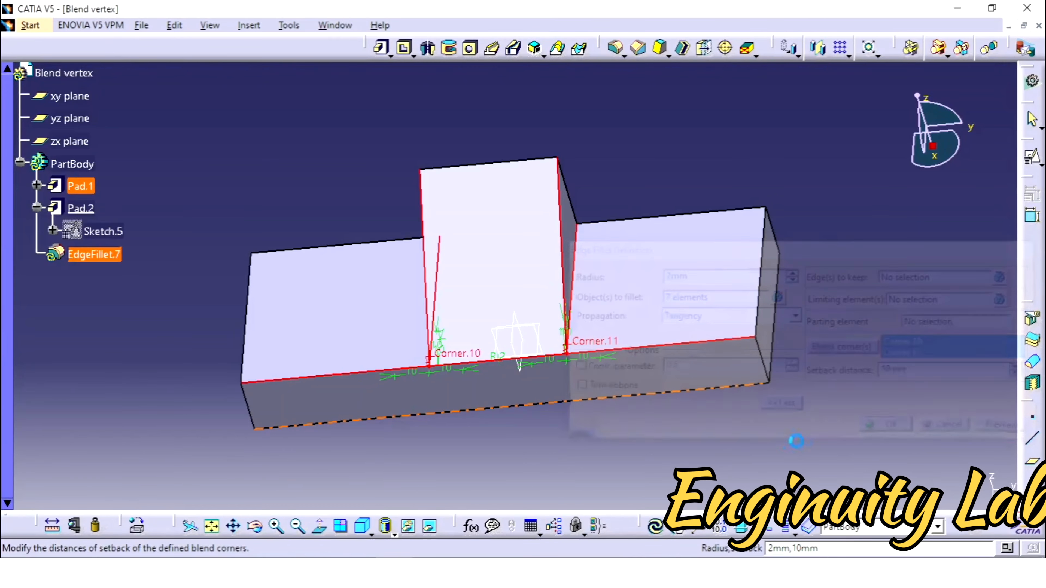
{"action": "left_click", "coordinate": [614, 429]}
{"action": "middle_click_drag", "start_coordinate": [519, 371], "coordinate": [531, 316]}
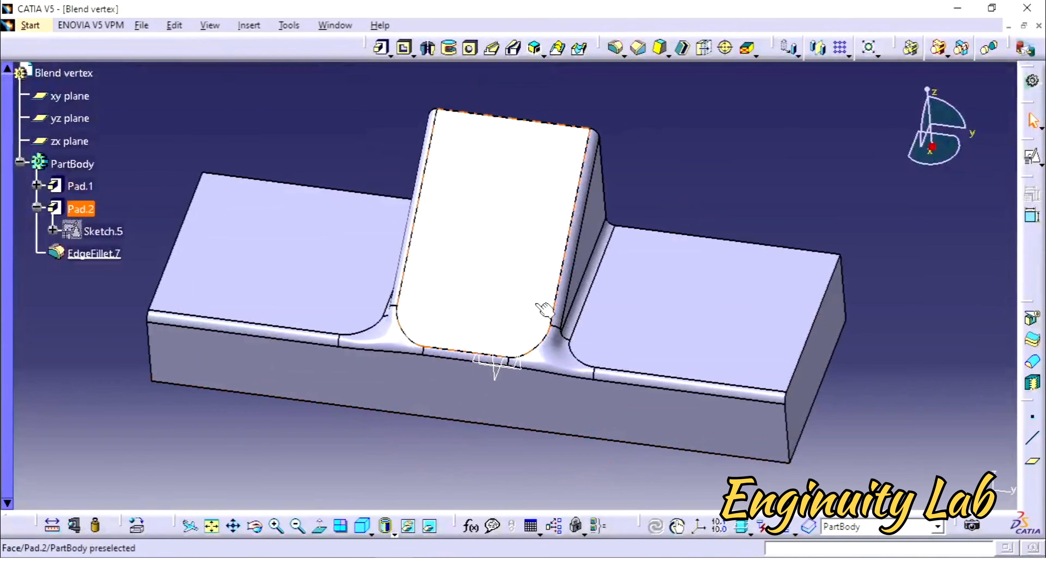
{"action": "middle_click_drag", "start_coordinate": [703, 178], "coordinate": [699, 199]}
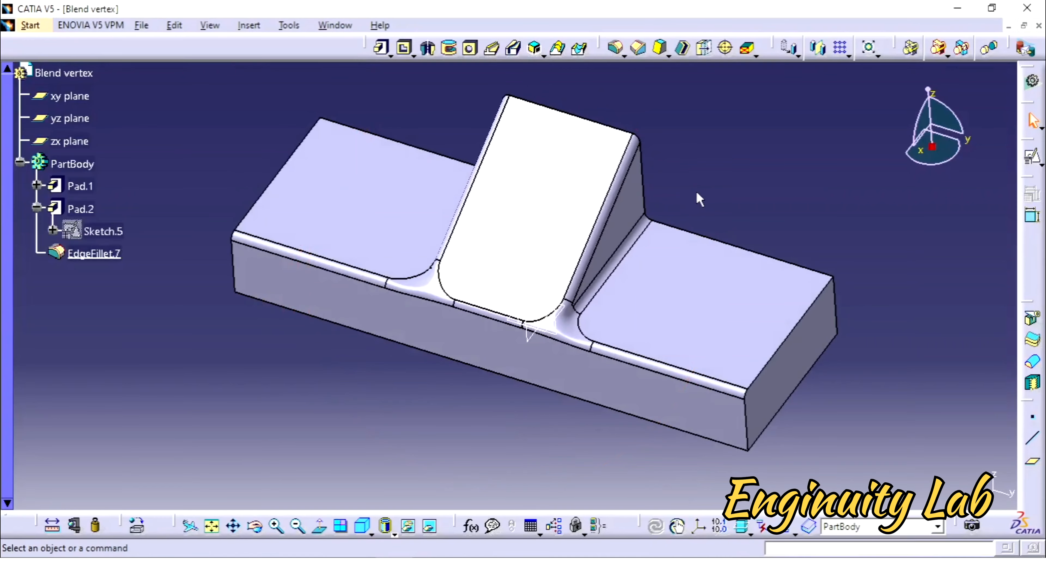
{"action": "middle_click_drag", "start_coordinate": [659, 157], "coordinate": [605, 194]}
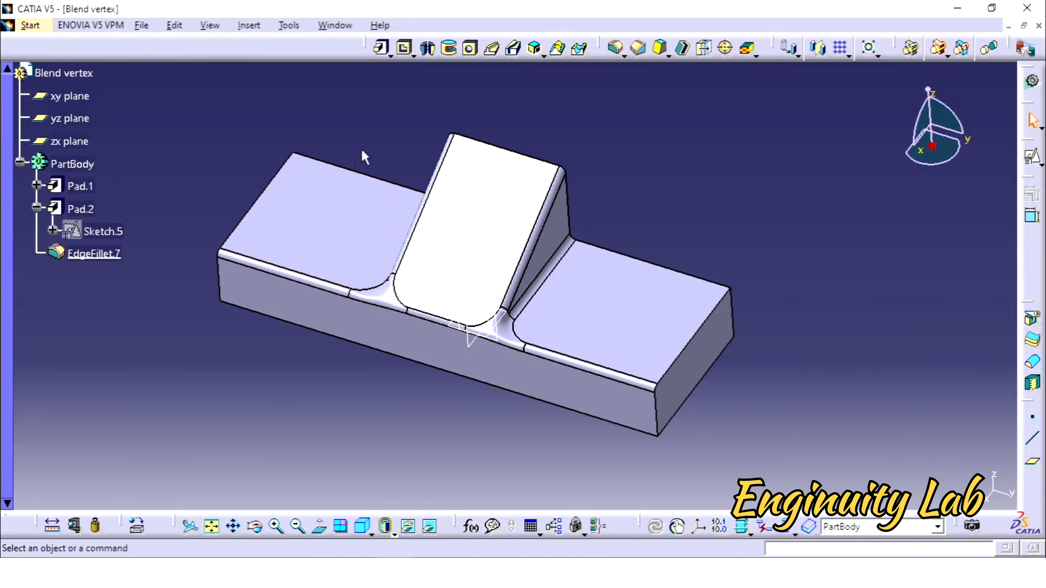
{"action": "key", "text": "ctrl+z"}
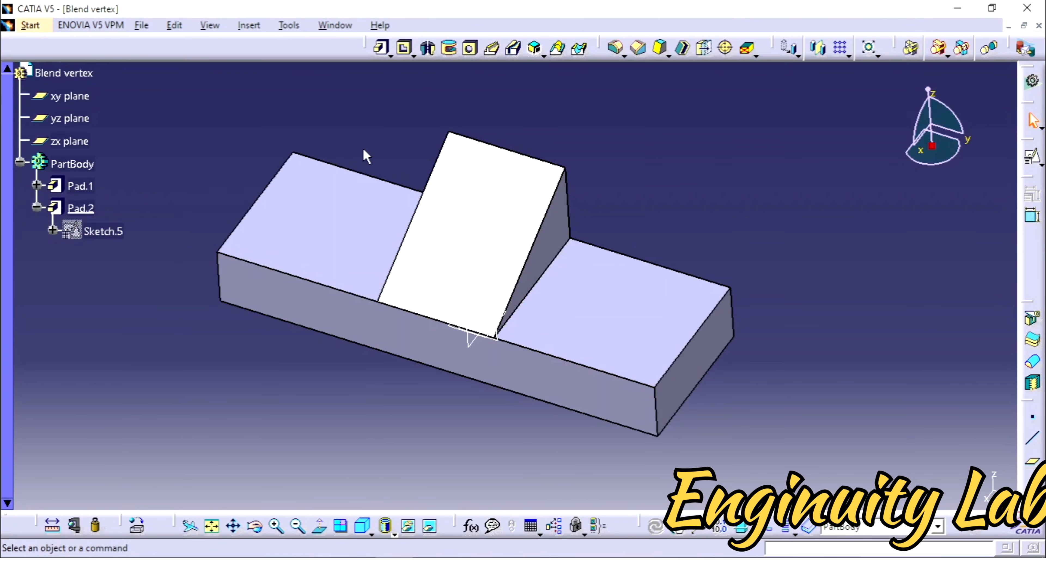
Switch to the Generative Shape Design workbench and insert a new geometrical set in the part
{"action": "left_click", "coordinate": [39, 30]}
{"action": "mouse_move", "coordinate": [82, 80]}
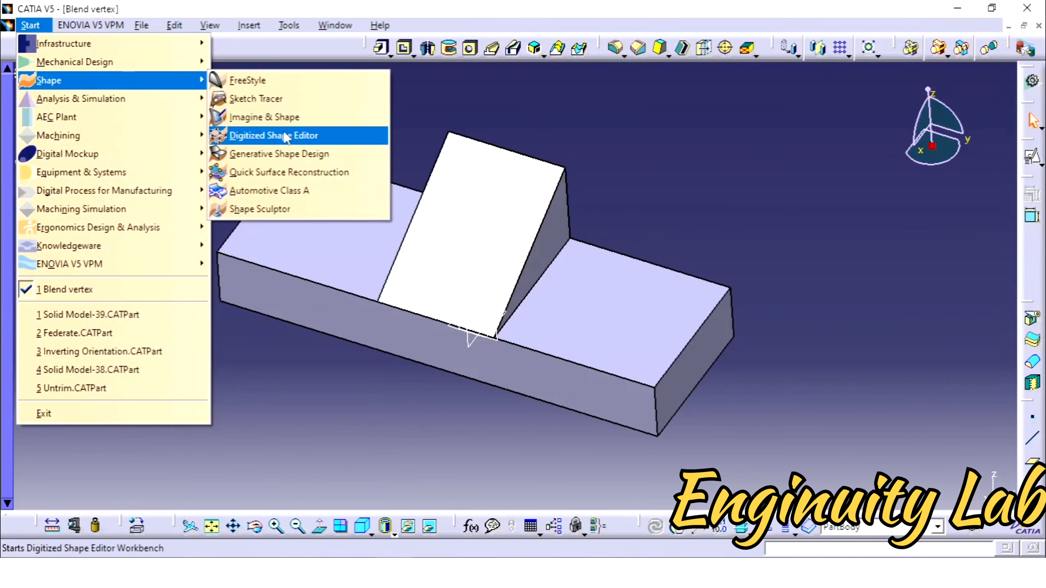
{"action": "left_click", "coordinate": [284, 154]}
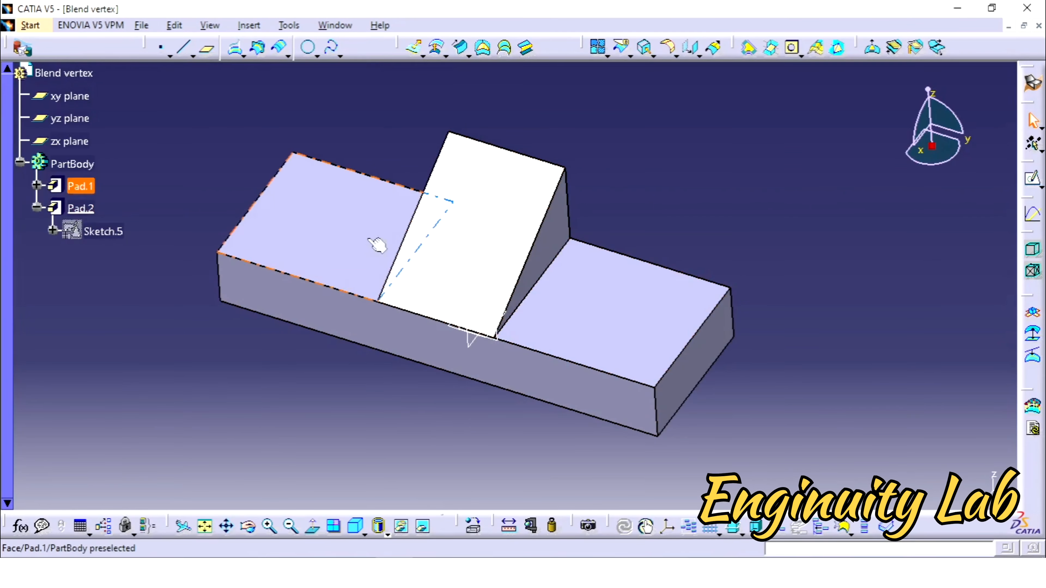
{"action": "left_click", "coordinate": [262, 27]}
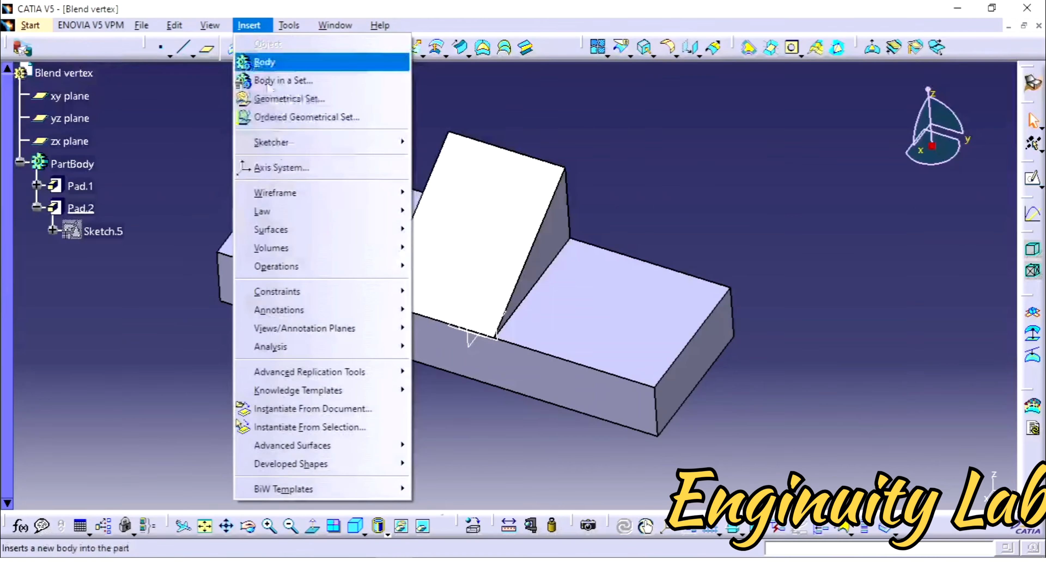
{"action": "left_click", "coordinate": [289, 106]}
{"action": "left_click", "coordinate": [912, 481]}
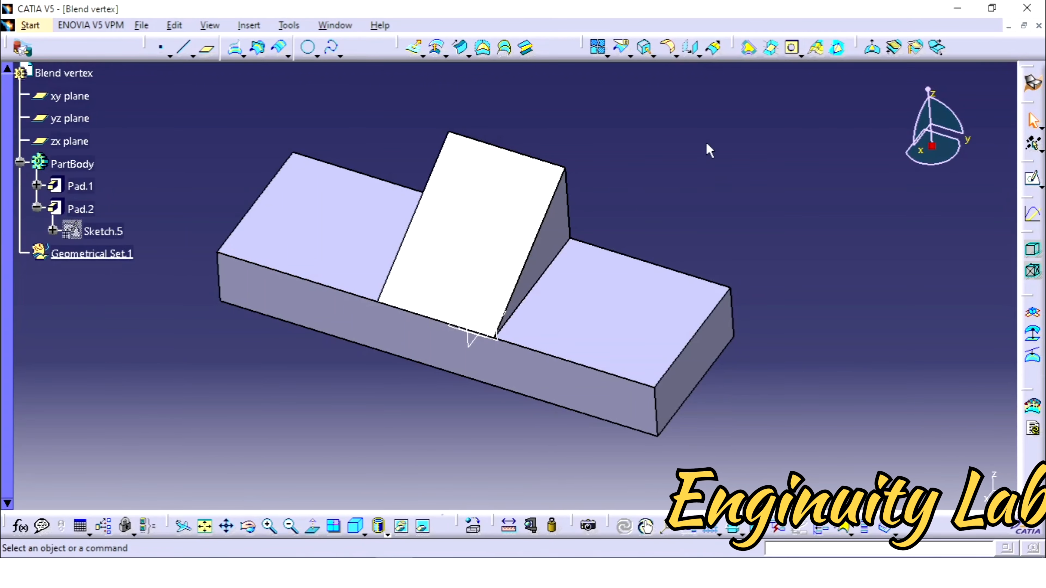
Extract the solid's connected outer faces from the wedge's sloping face using point continuity propagation
{"action": "left_click", "coordinate": [647, 54]}
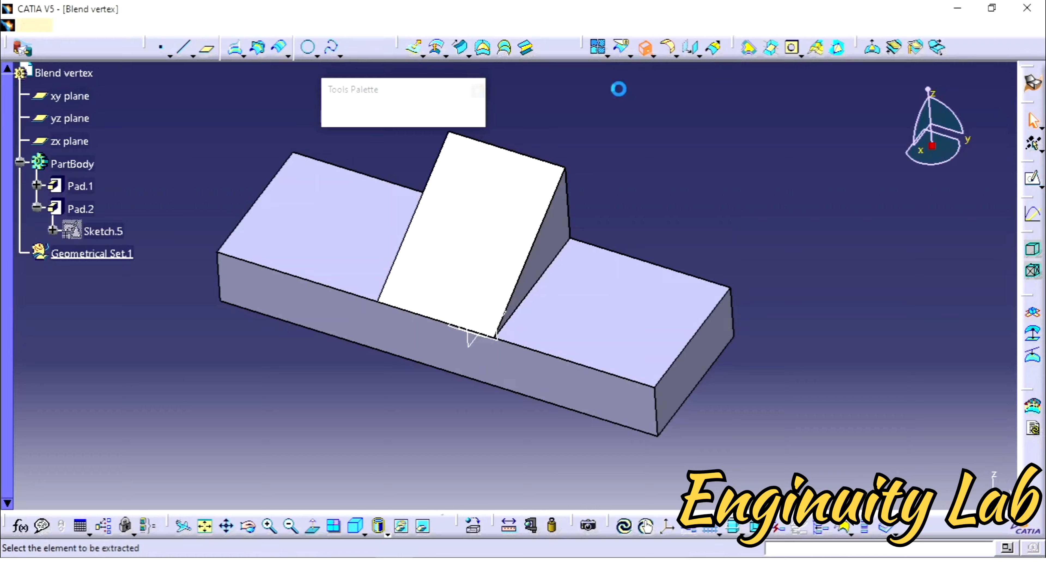
{"action": "left_click", "coordinate": [503, 229]}
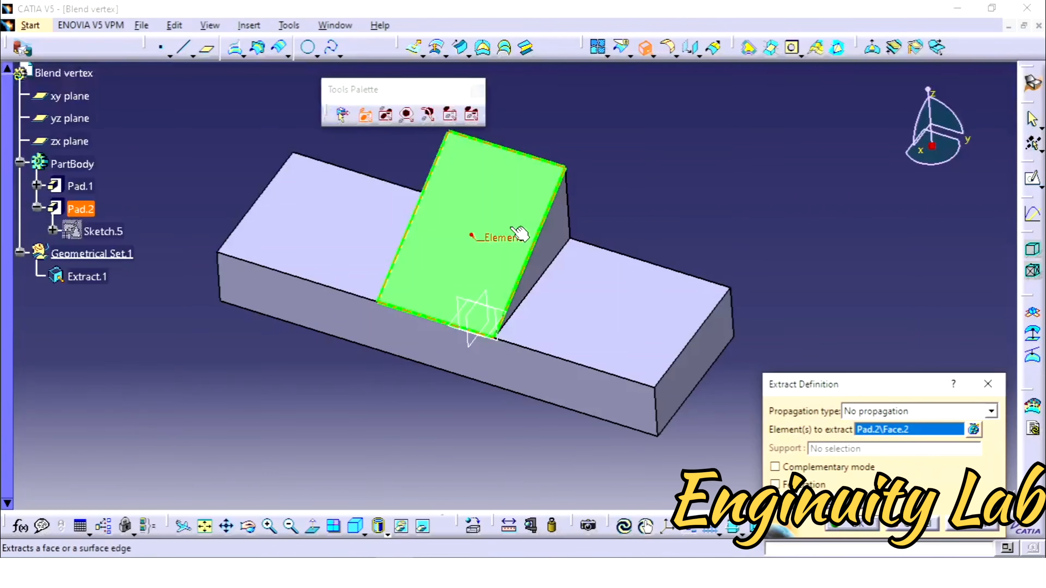
{"action": "left_click", "coordinate": [882, 415]}
{"action": "left_click", "coordinate": [878, 424]}
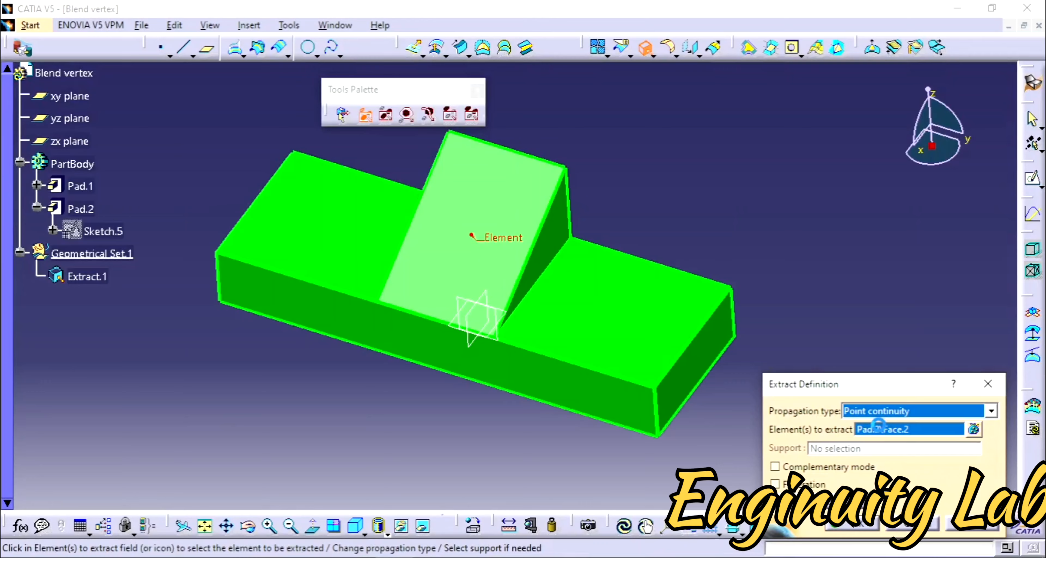
{"action": "left_click", "coordinate": [842, 529]}
{"action": "middle_click_drag", "start_coordinate": [751, 286], "coordinate": [612, 283]}
Hide the PartBody
{"action": "left_click", "coordinate": [199, 204]}
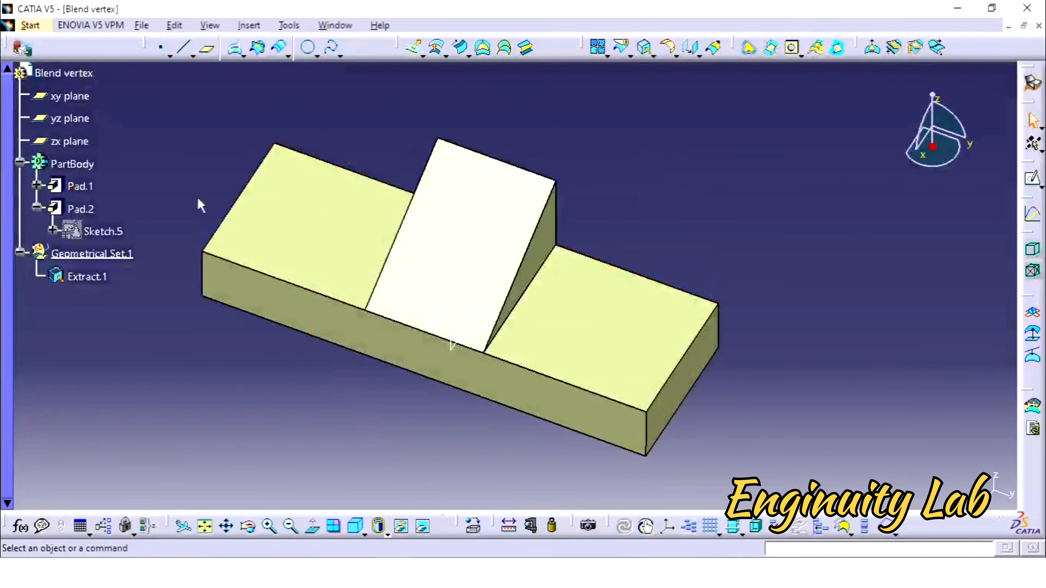
{"action": "right_click", "coordinate": [79, 166]}
{"action": "left_click", "coordinate": [117, 145]}
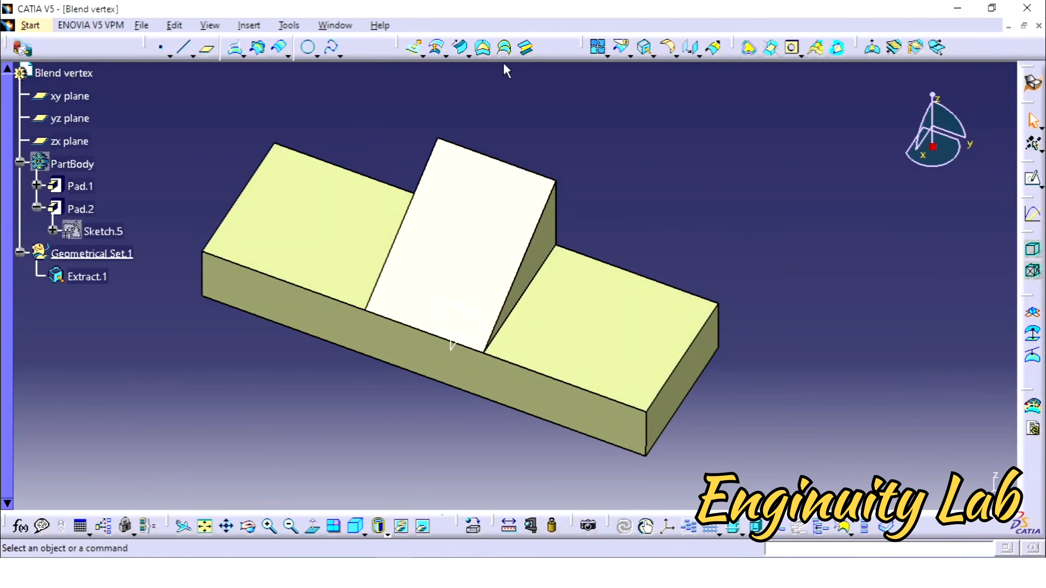
{"action": "middle_click_drag", "start_coordinate": [686, 226], "coordinate": [607, 234]}
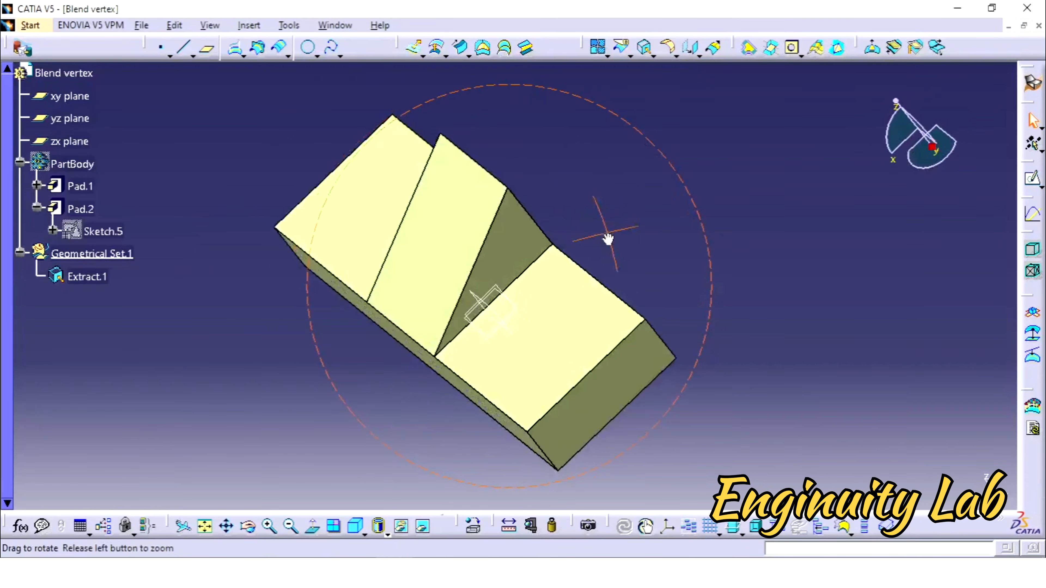
{"action": "left_click", "coordinate": [577, 336]}
{"action": "key", "text": "Delete"}
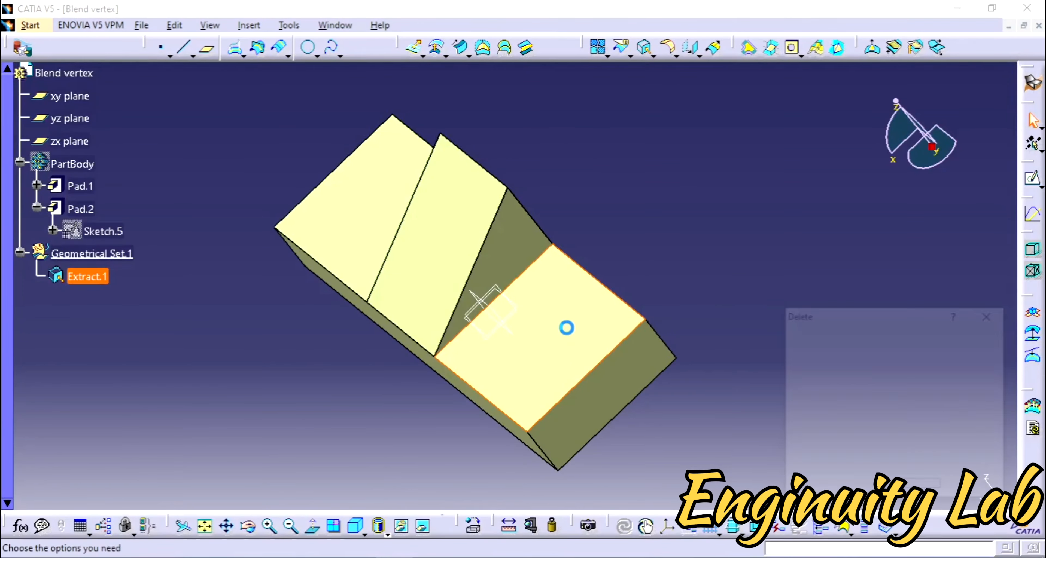
{"action": "left_click", "coordinate": [926, 487]}
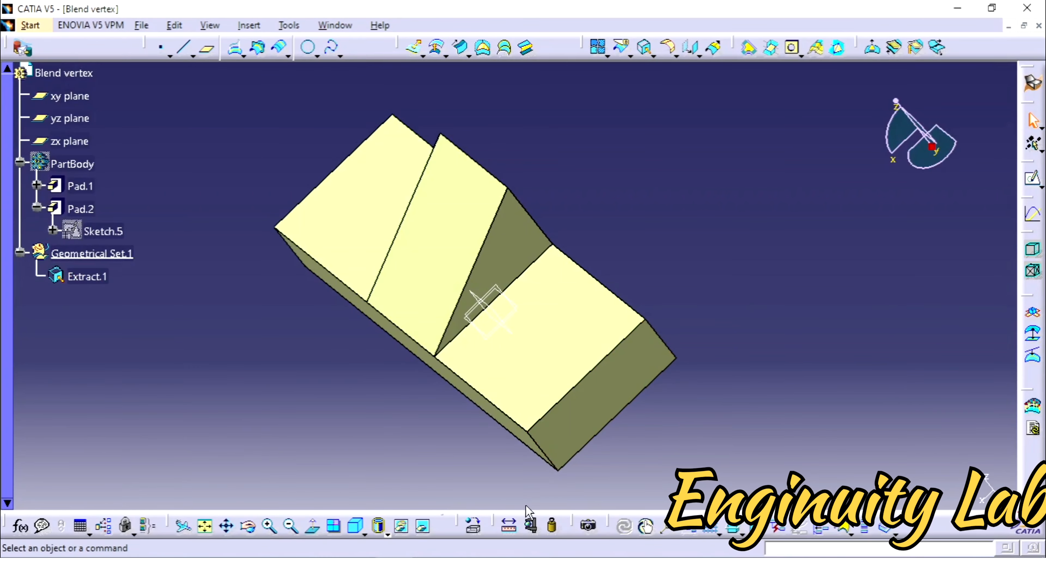
Create a 2 mm edge fillet on the extracted surface's three front top edges, the wedge's two sloping edges, and its two base side edges
{"action": "middle_click_drag", "start_coordinate": [555, 276], "coordinate": [618, 258]}
{"action": "middle_click_drag", "start_coordinate": [569, 214], "coordinate": [588, 219]}
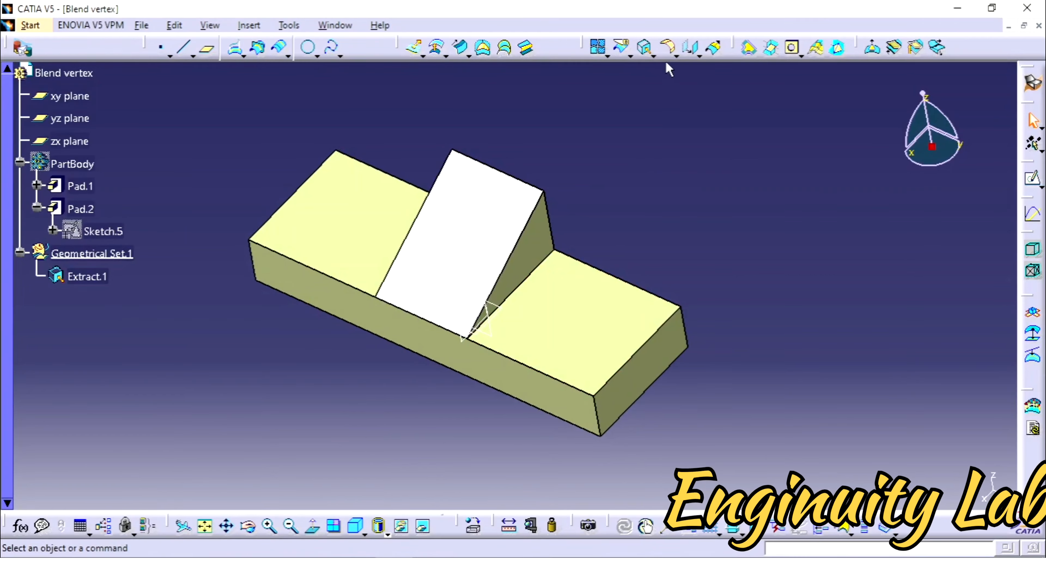
{"action": "left_click", "coordinate": [675, 55]}
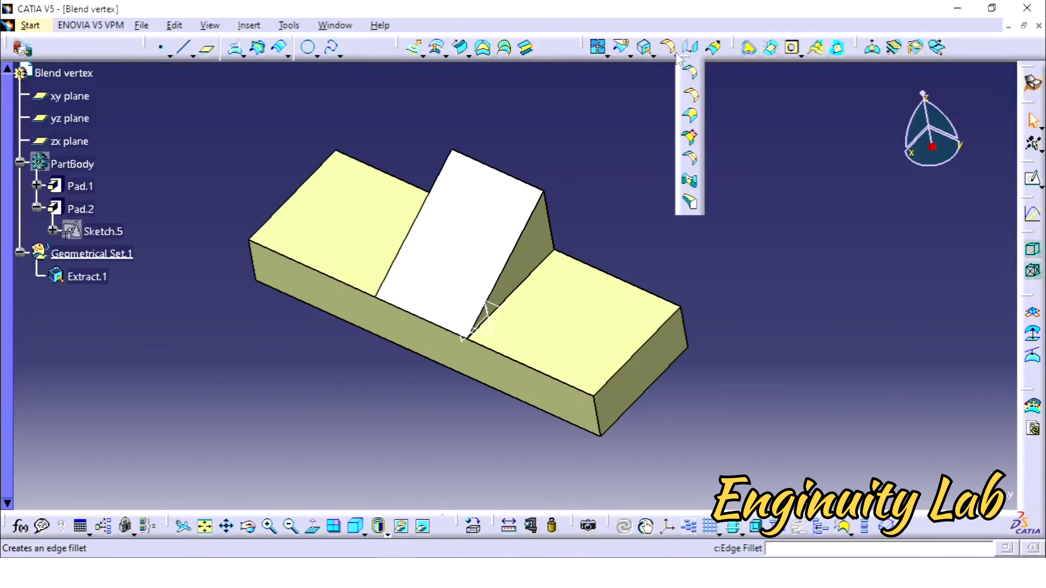
{"action": "left_click", "coordinate": [691, 94]}
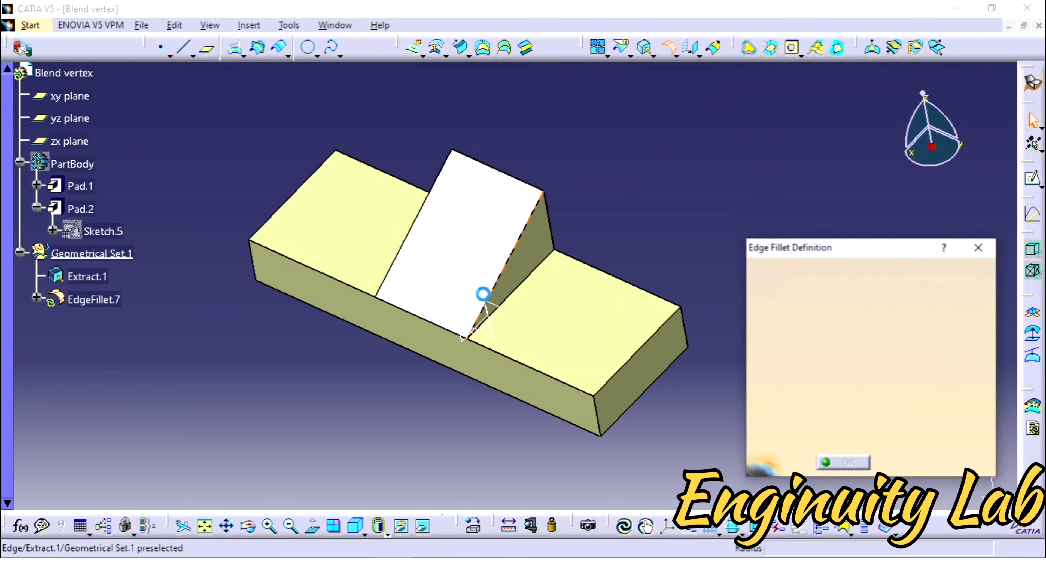
{"action": "left_click", "coordinate": [367, 293]}
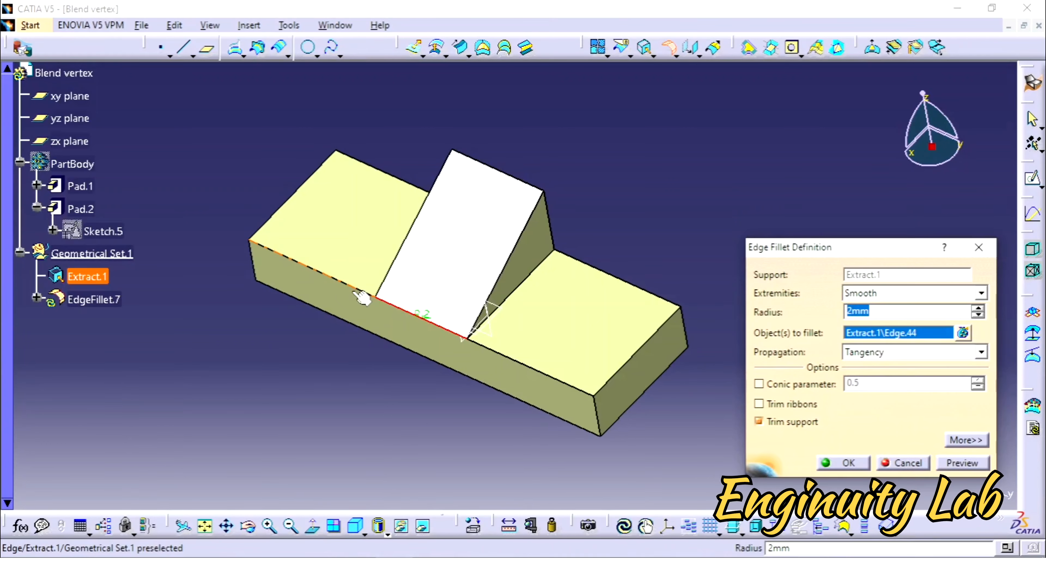
{"action": "left_click", "coordinate": [366, 294]}
{"action": "left_click", "coordinate": [494, 351]}
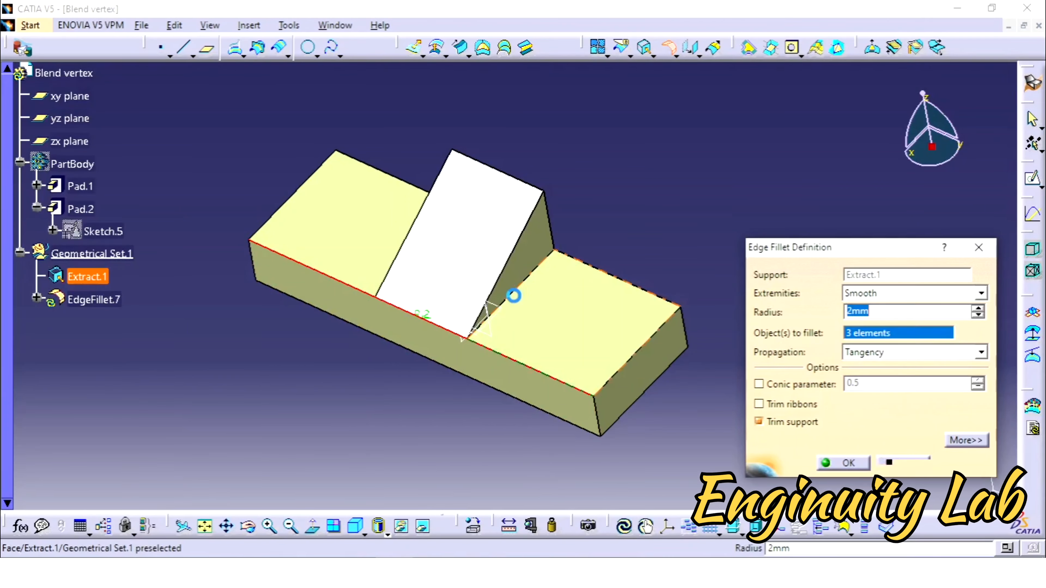
{"action": "left_click", "coordinate": [503, 268]}
{"action": "middle_click_drag", "start_coordinate": [482, 298], "coordinate": [547, 300]}
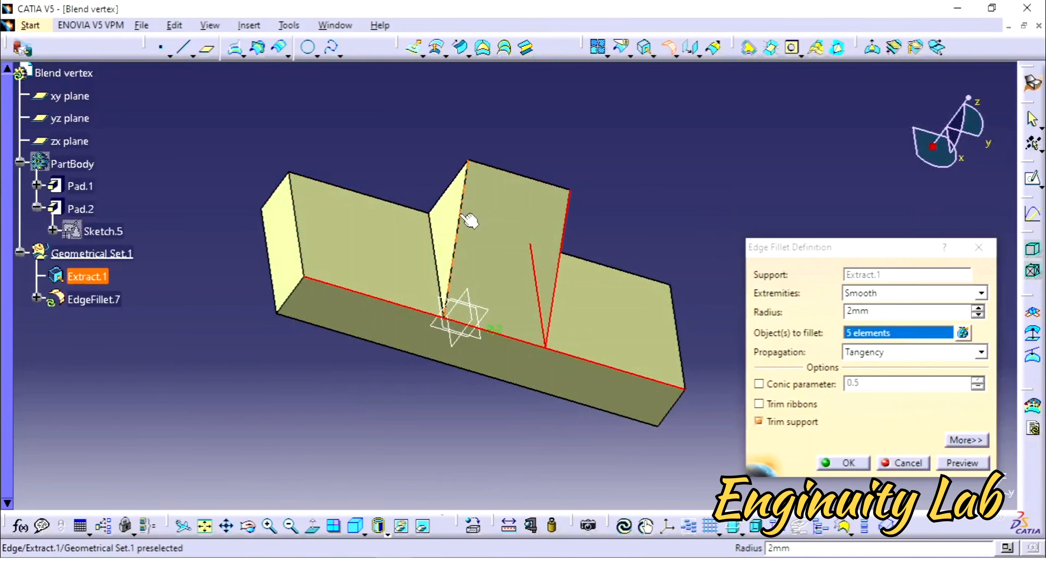
{"action": "left_click", "coordinate": [460, 216]}
{"action": "left_click", "coordinate": [431, 231]}
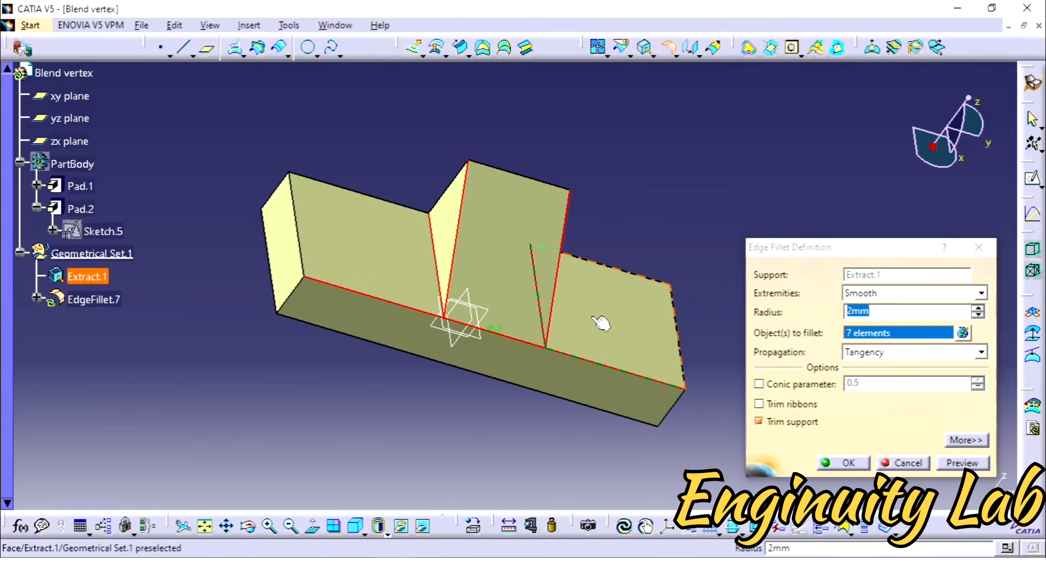
{"action": "middle_click_drag", "start_coordinate": [600, 322], "coordinate": [461, 305]}
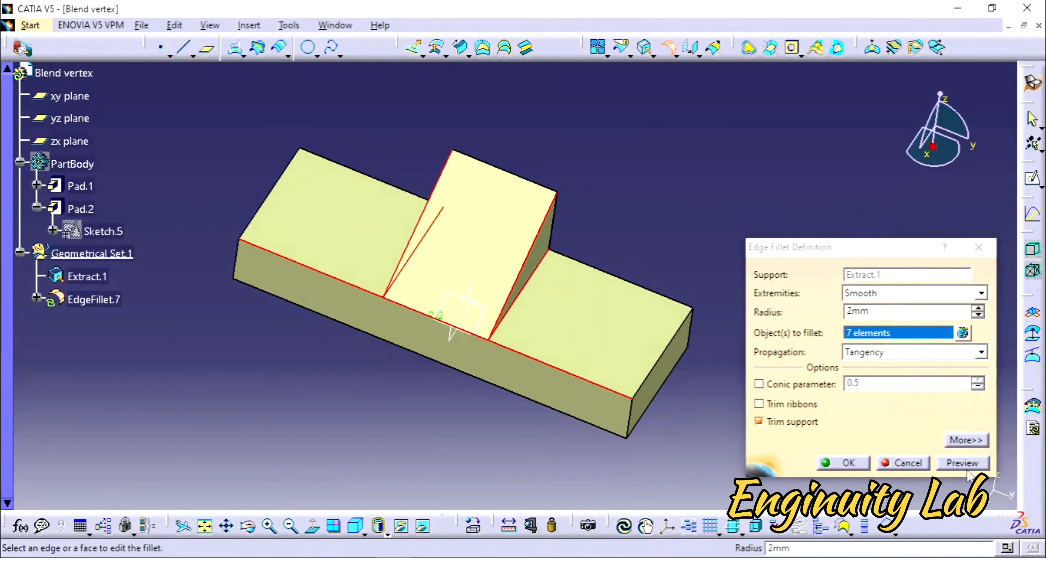
{"action": "left_click", "coordinate": [842, 463]}
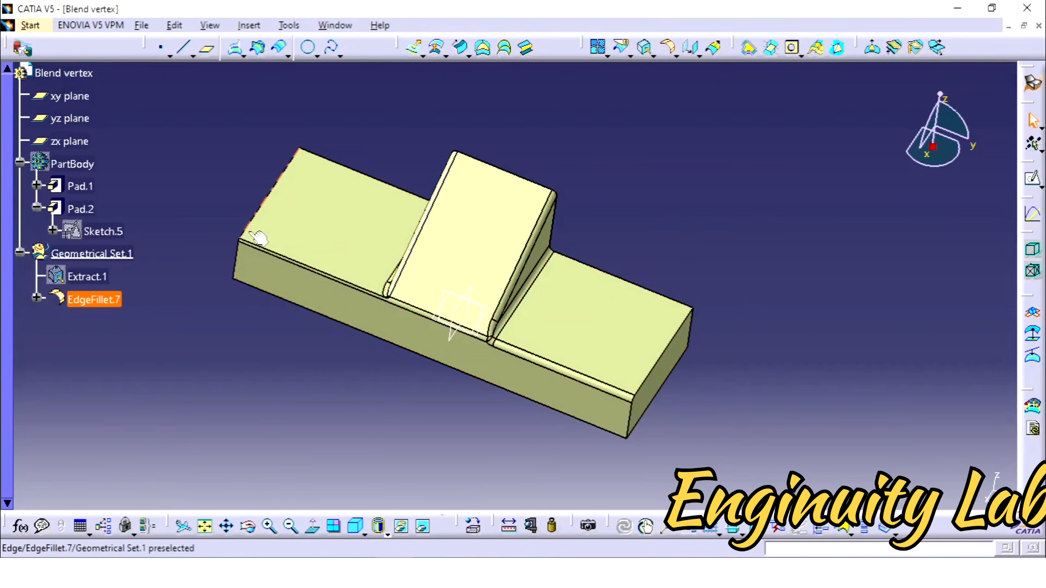
Add blend corners with a 10 mm setback distance at both front wedge corners of the surface edge fillet
{"action": "middle_click_drag", "start_coordinate": [257, 233], "coordinate": [518, 306]}
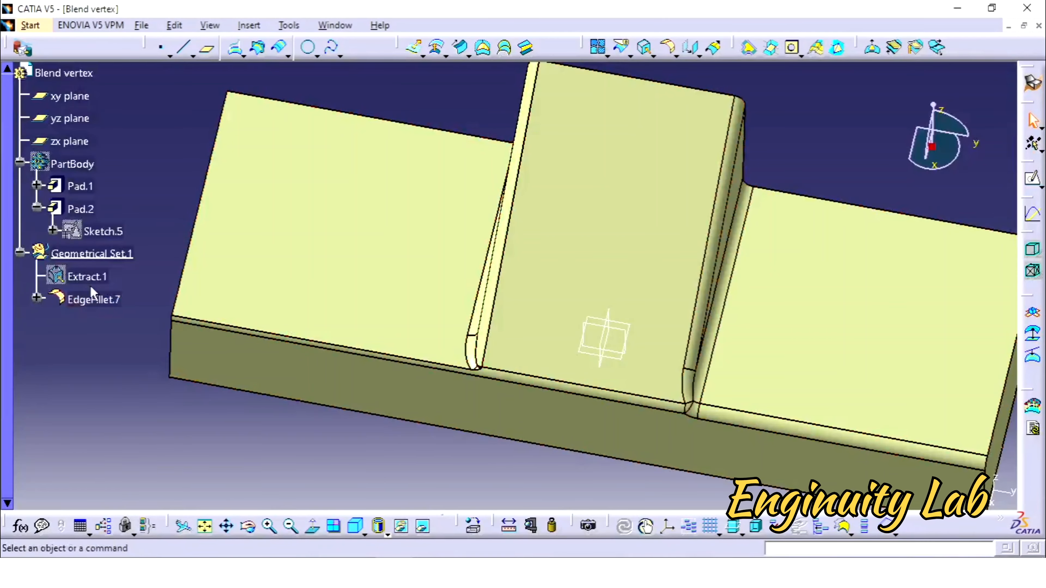
{"action": "double_click", "coordinate": [94, 300]}
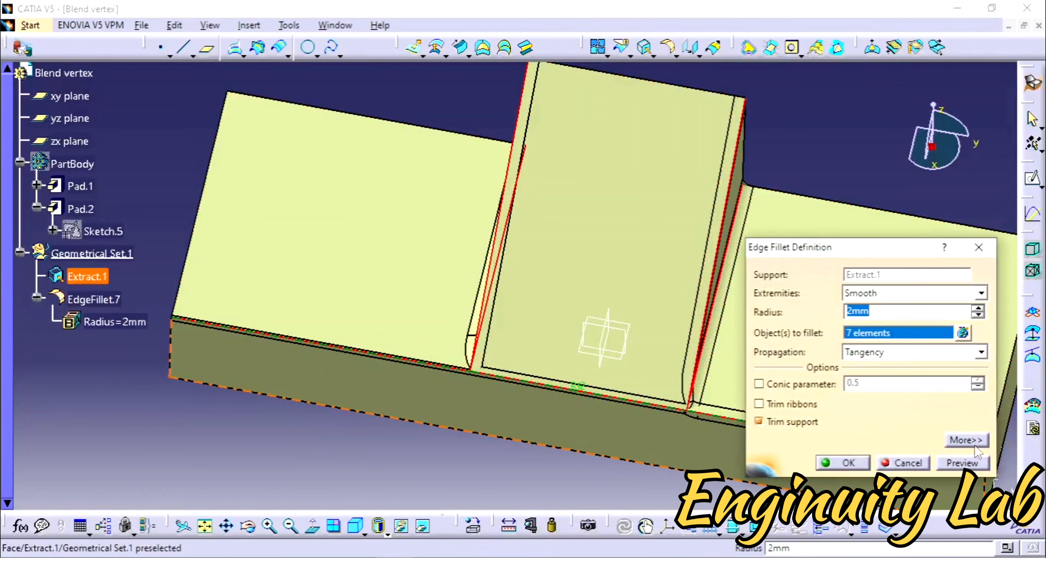
{"action": "left_click", "coordinate": [964, 440]}
{"action": "middle_click_drag", "start_coordinate": [420, 284], "coordinate": [446, 367]}
{"action": "left_click", "coordinate": [859, 331]}
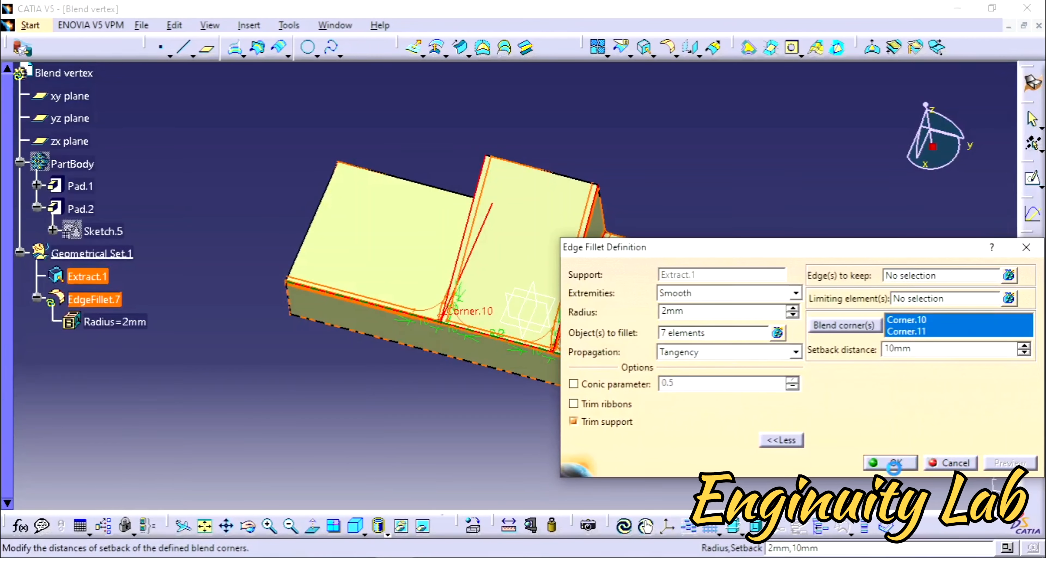
{"action": "left_click", "coordinate": [892, 465]}
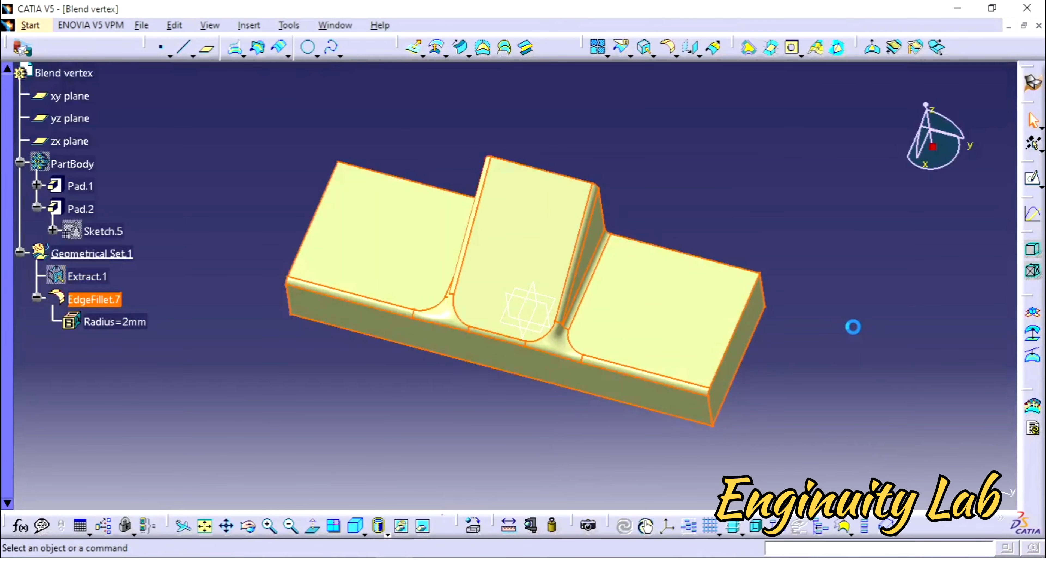
Examine the blended corners on the surface, and review each blend corner and its setback in the edge fillet definition
{"action": "left_click", "coordinate": [852, 327]}
{"action": "middle_click_drag", "start_coordinate": [852, 327], "coordinate": [836, 252]}
{"action": "middle_click_drag", "start_coordinate": [427, 296], "coordinate": [544, 341]}
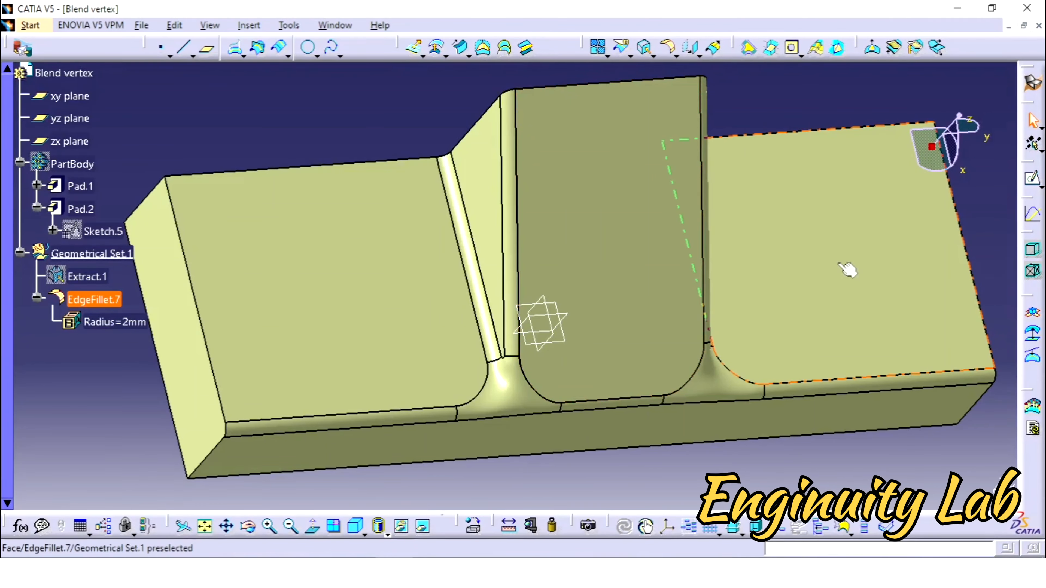
{"action": "middle_click_drag", "start_coordinate": [817, 251], "coordinate": [817, 305], "text": "ctrl"}
{"action": "double_click", "coordinate": [106, 297]}
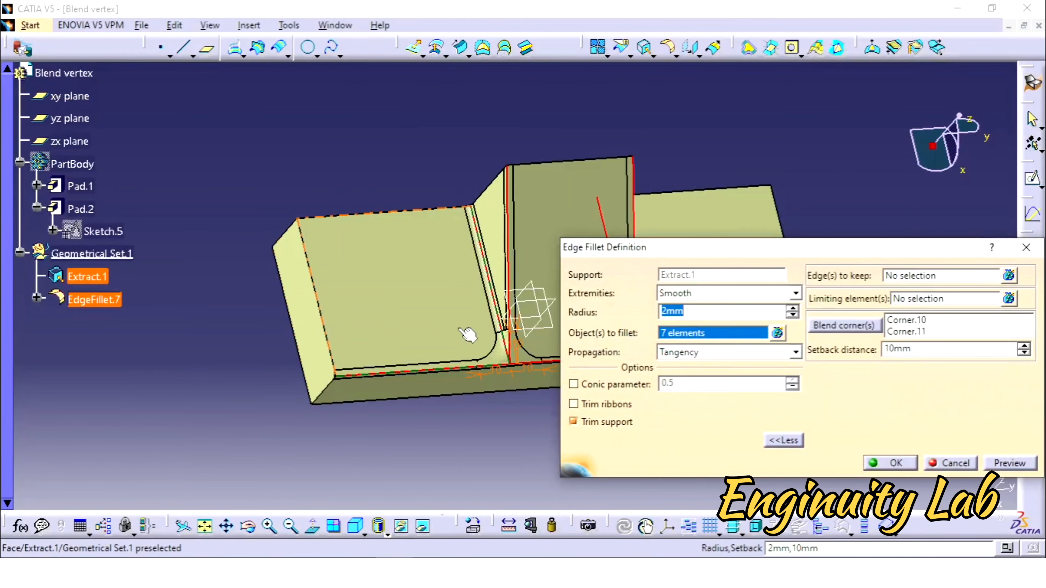
{"action": "middle_click_drag", "start_coordinate": [469, 335], "coordinate": [338, 280], "text": "ctrl"}
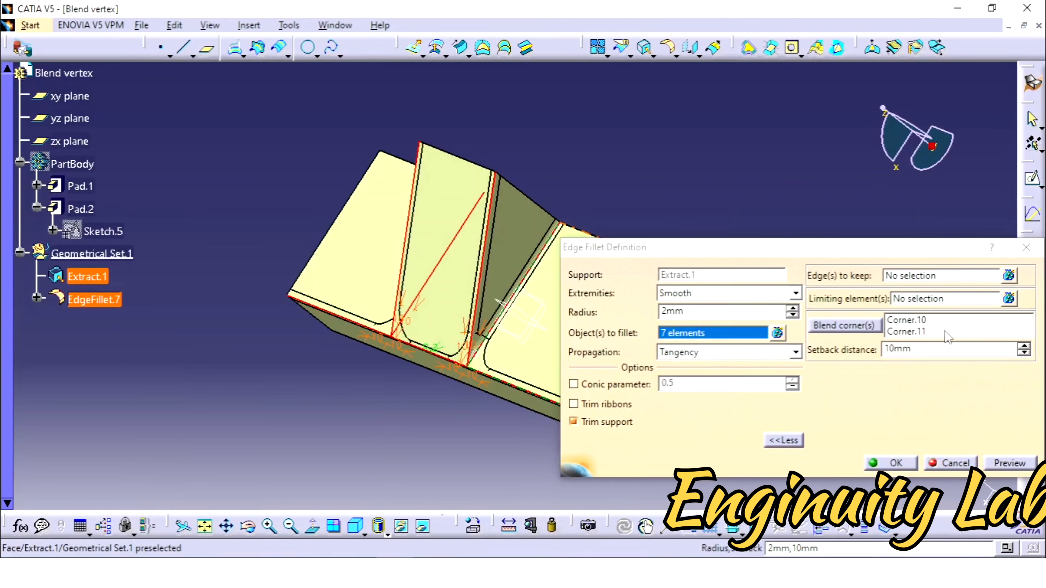
{"action": "left_click", "coordinate": [933, 321]}
{"action": "left_click", "coordinate": [914, 331]}
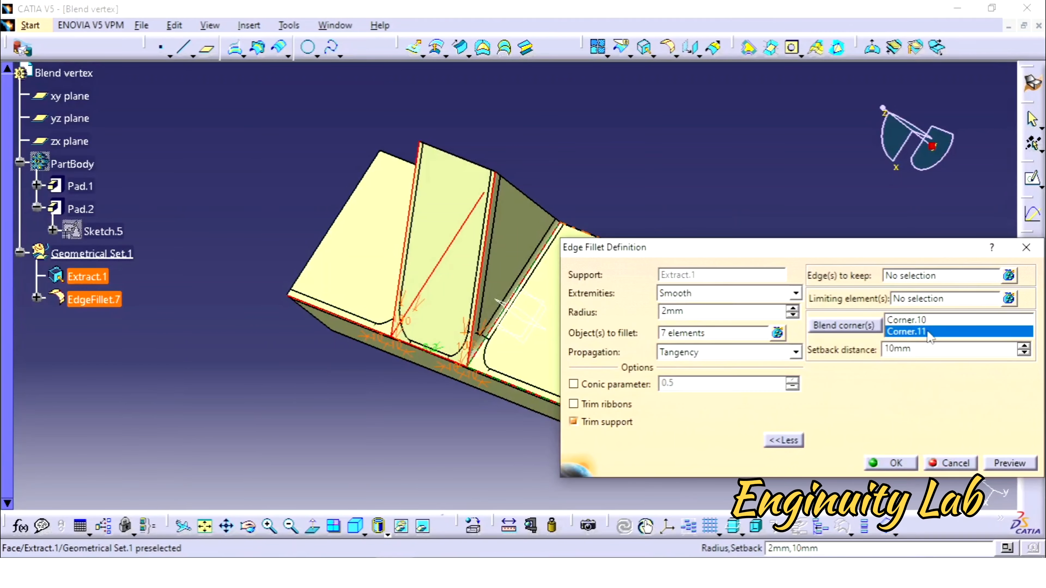
{"action": "left_click", "coordinate": [938, 323]}
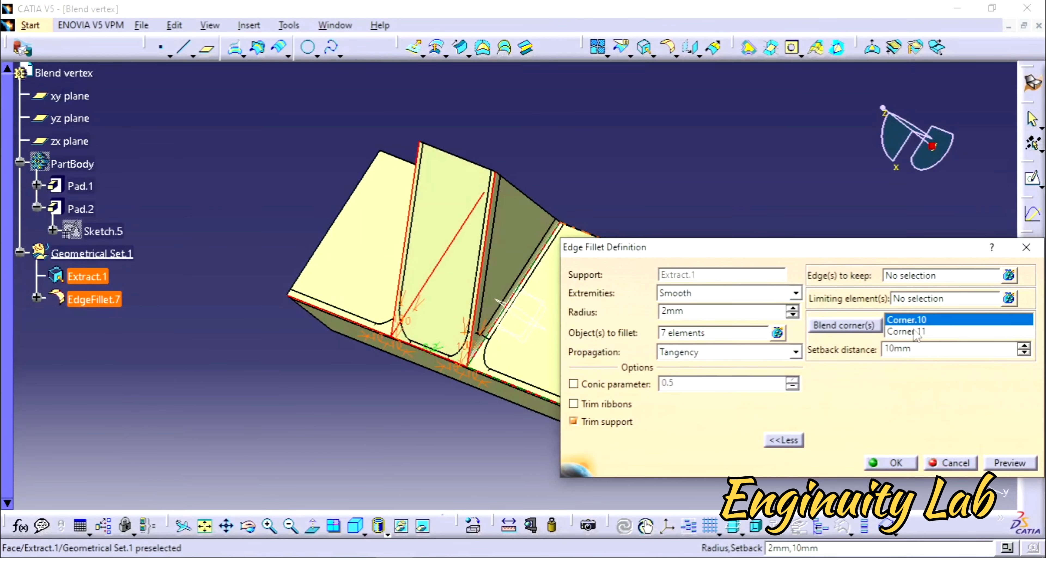
{"action": "left_click", "coordinate": [891, 463]}
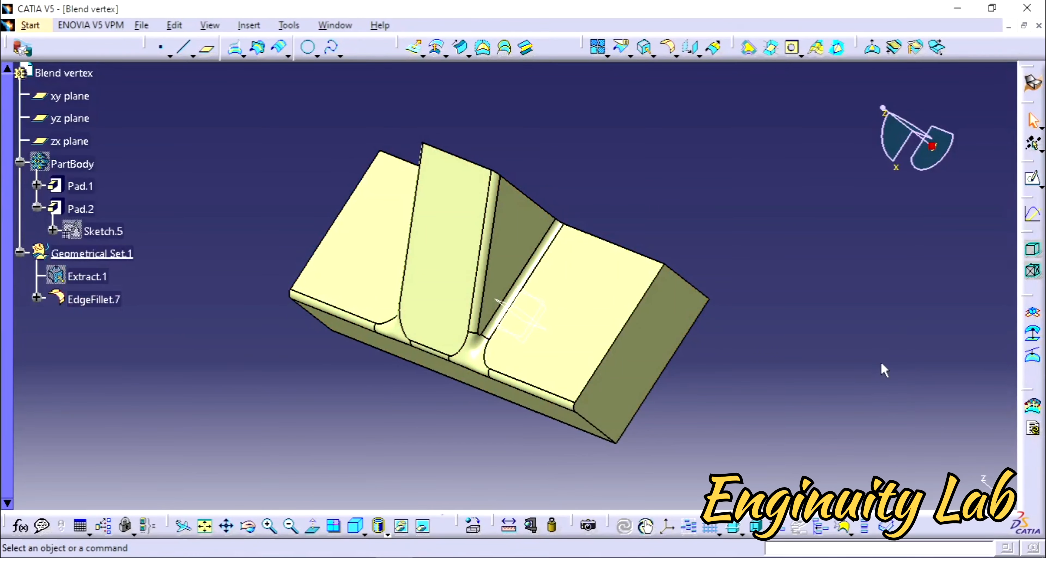